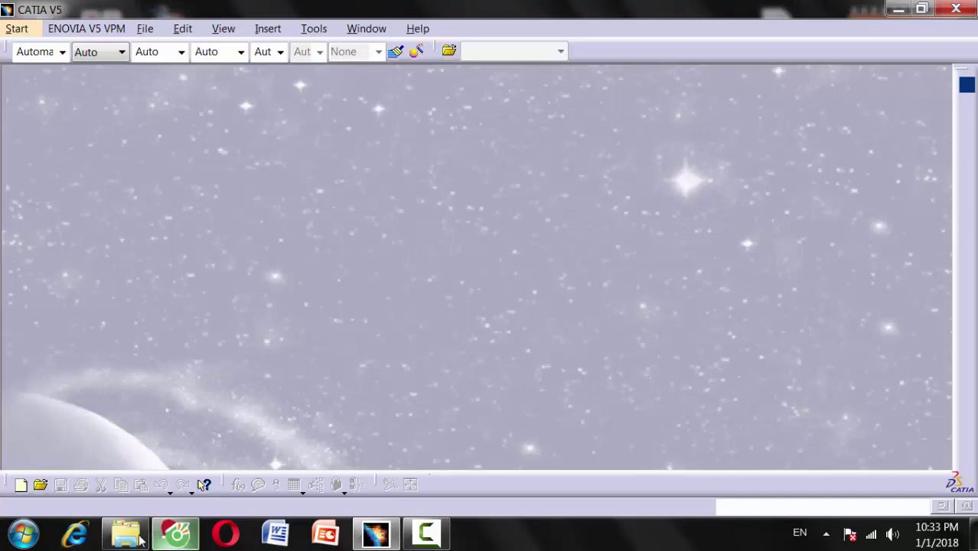
Step: Review the butterfly valve drawing PDF, then return to CATIA V5
left_click(140, 539)
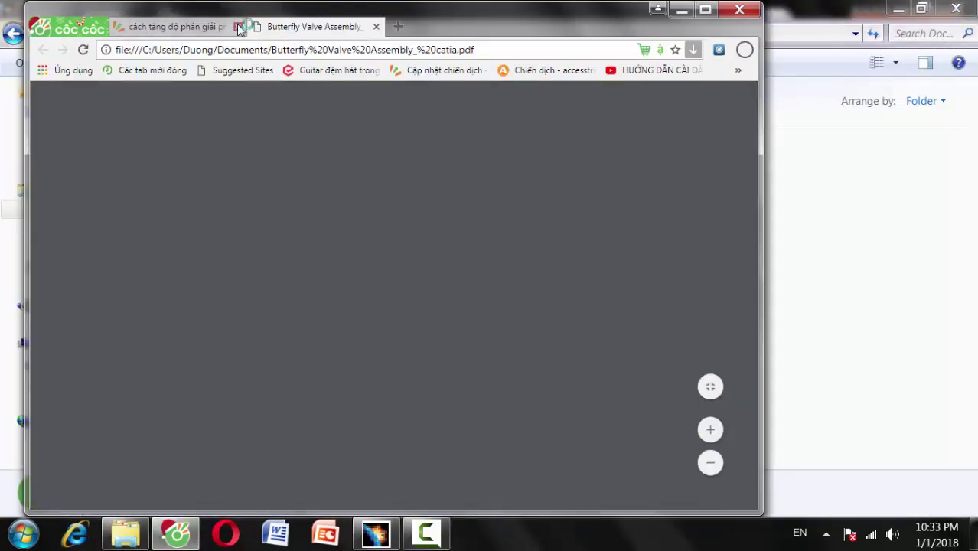
left_click(238, 26)
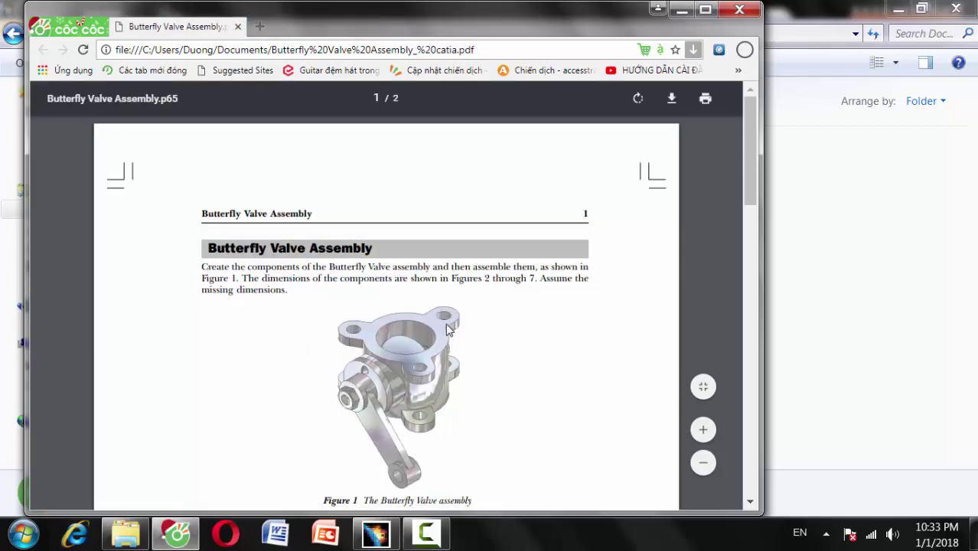
scroll(449, 329, "down", 2)
scroll(450, 326, "up", 1)
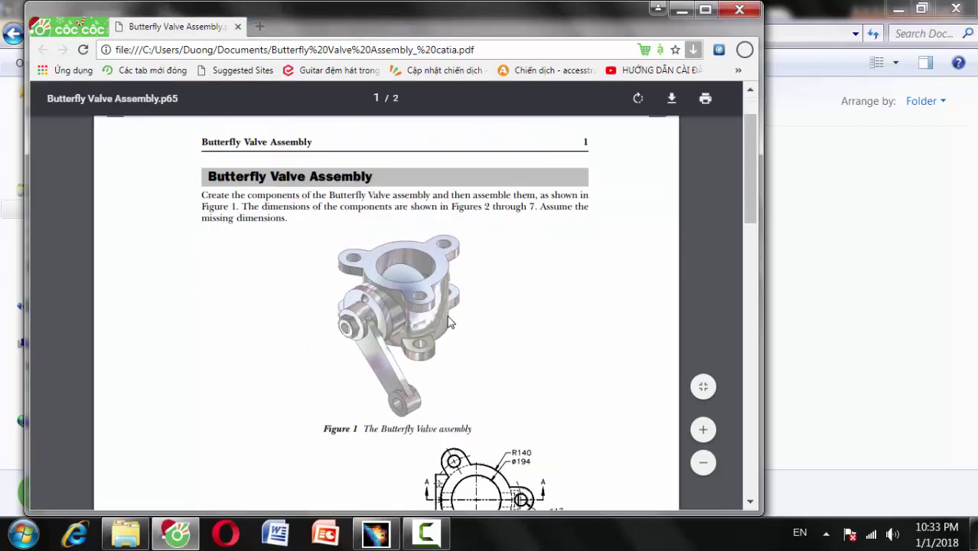
scroll(450, 322, "down", 2)
scroll(450, 321, "down", 1)
scroll(431, 128, "up", 1)
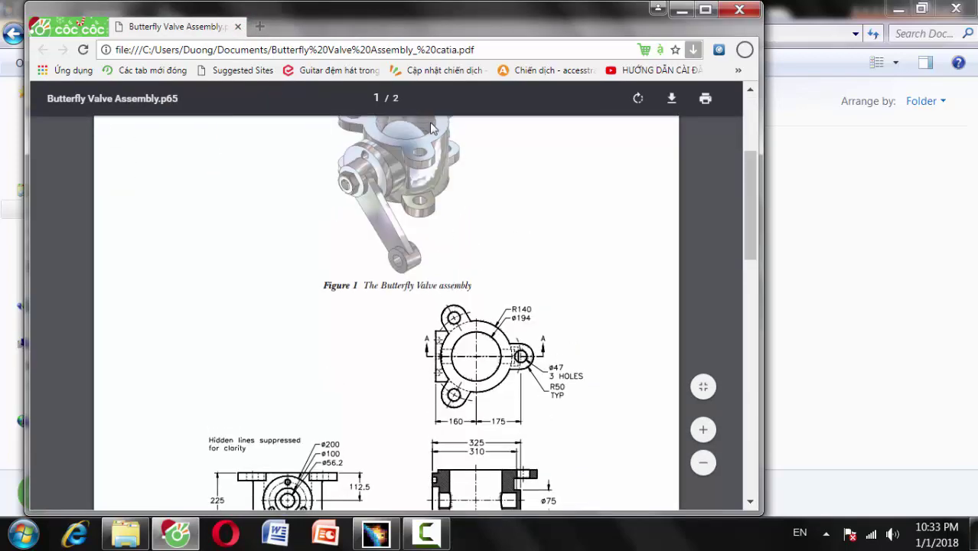
scroll(493, 357, "down", 1)
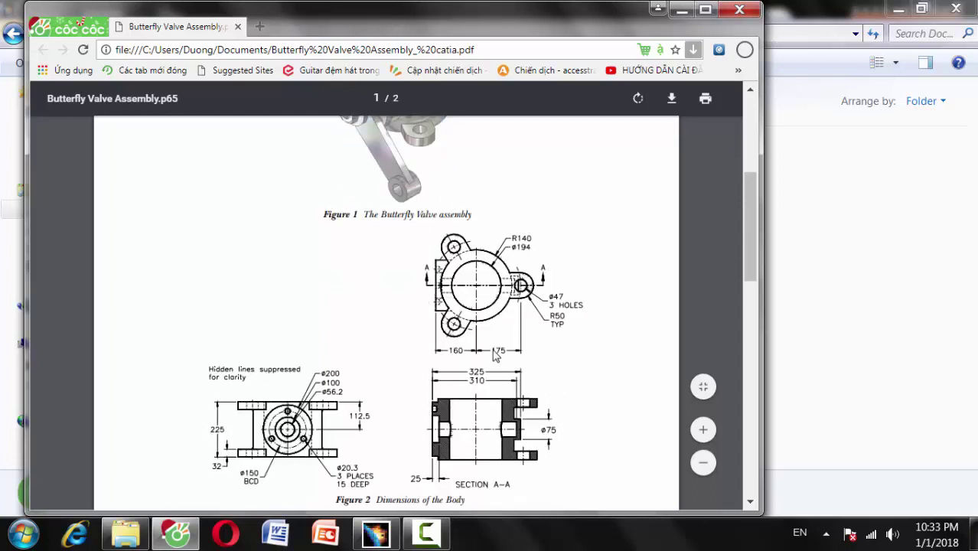
scroll(493, 356, "down", 1)
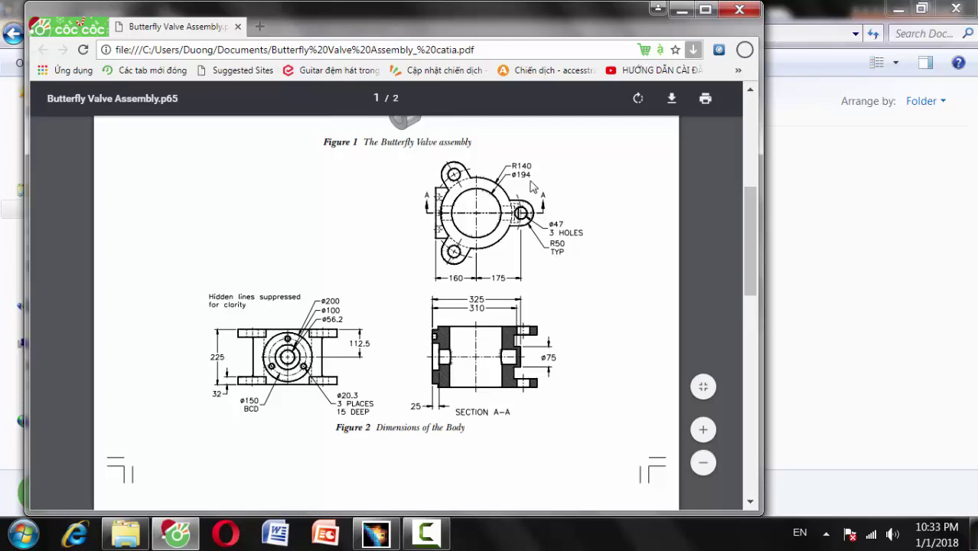
left_click(681, 10)
left_click(379, 536)
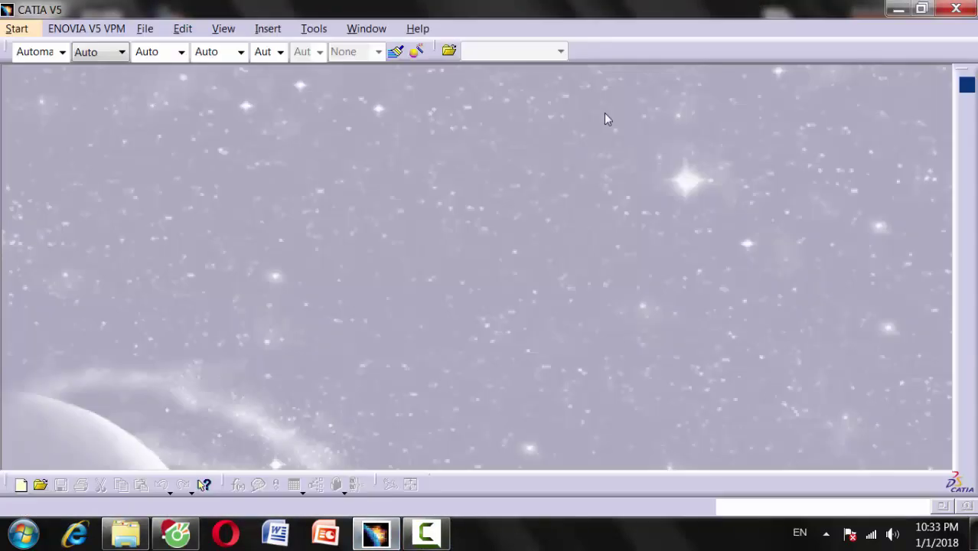
Step: Create a new Part Design part named Part1 and hide its three reference planes
left_click(19, 30)
mouse_move(64, 65)
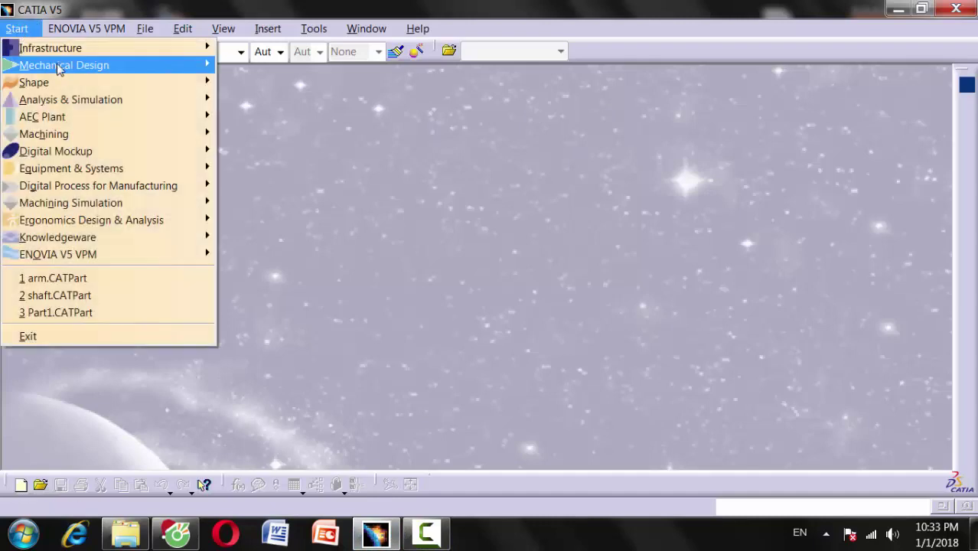
left_click(257, 65)
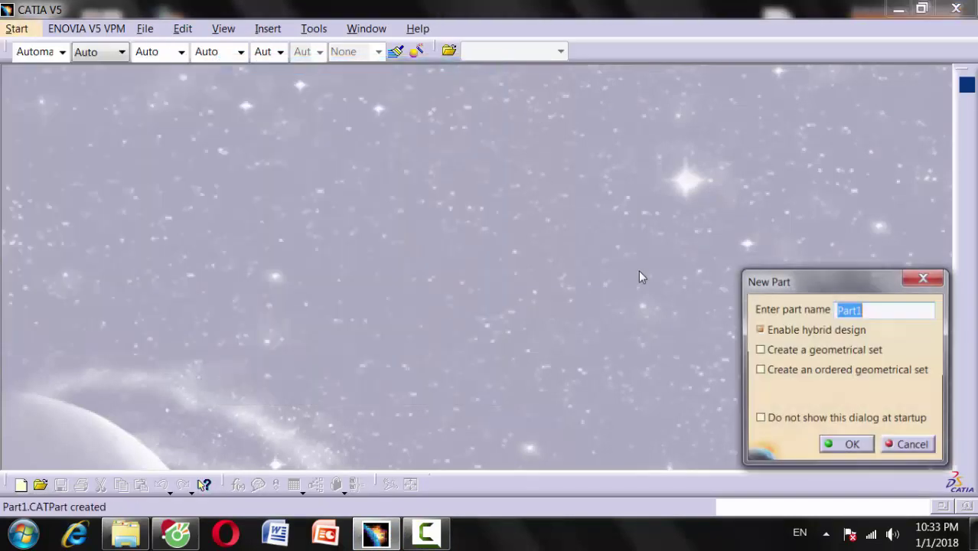
left_click(850, 446)
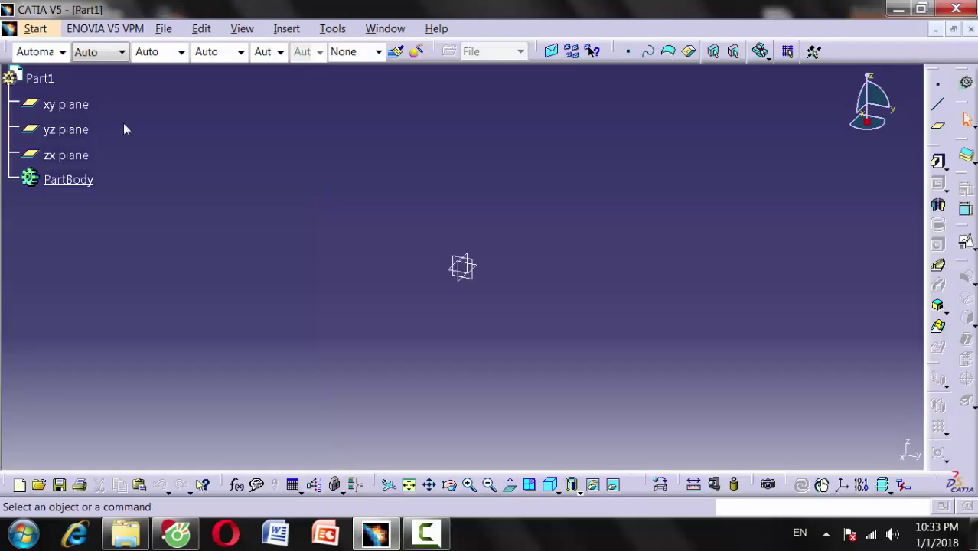
left_click(80, 154, "shift")
right_click(83, 153)
left_click(116, 192)
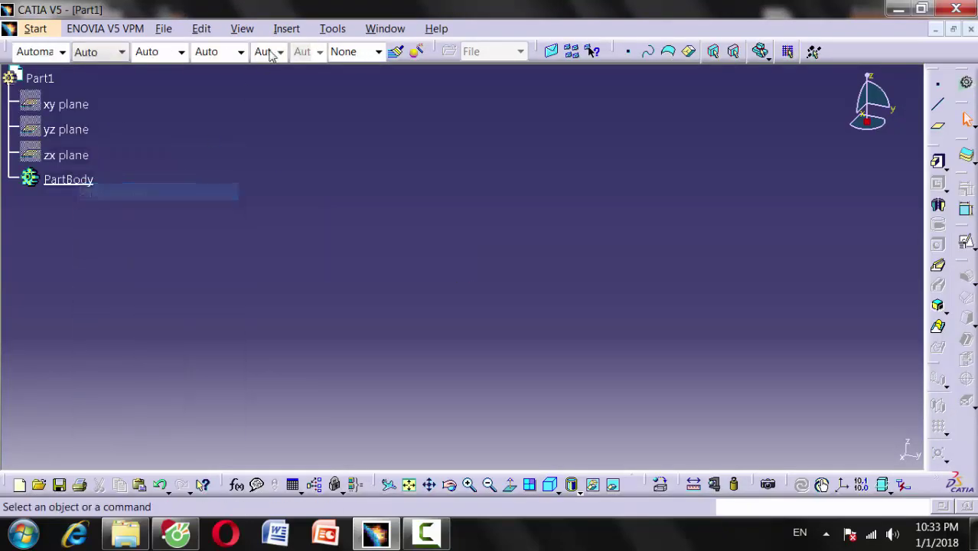
Step: Insert an axis system at the origin
left_click(288, 29)
left_click(325, 217)
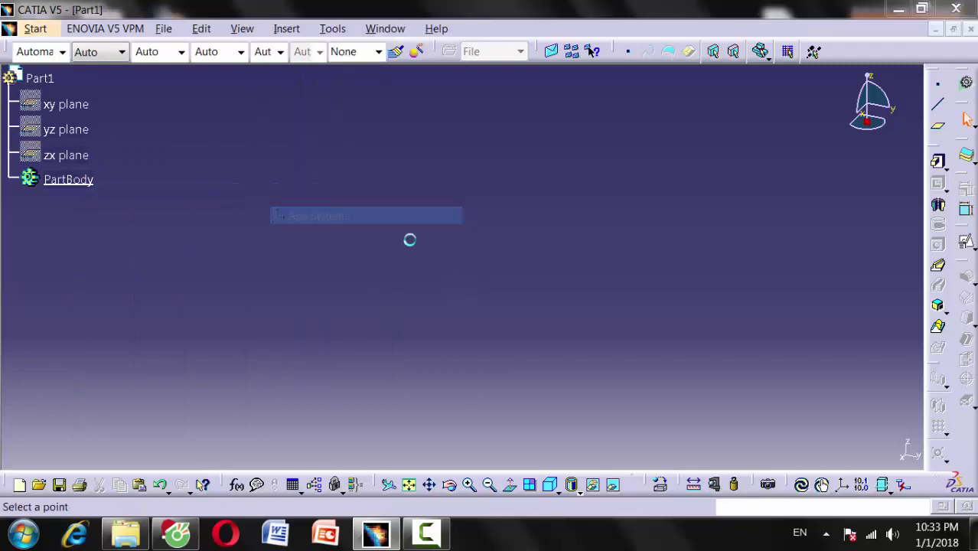
left_click(817, 444)
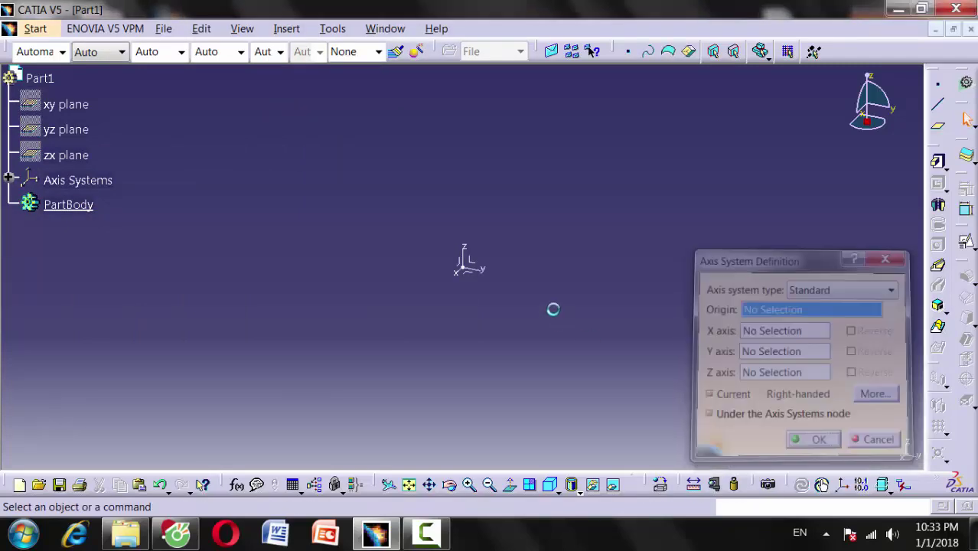
mouse_move(552, 307)
middle_mouse_down()
mouse_move(648, 313)
mouse_move(521, 351)
mouse_move(602, 284)
middle_mouse_up()
Step: Start a positioned sketch on the axis system's ZX plane
left_click(966, 244)
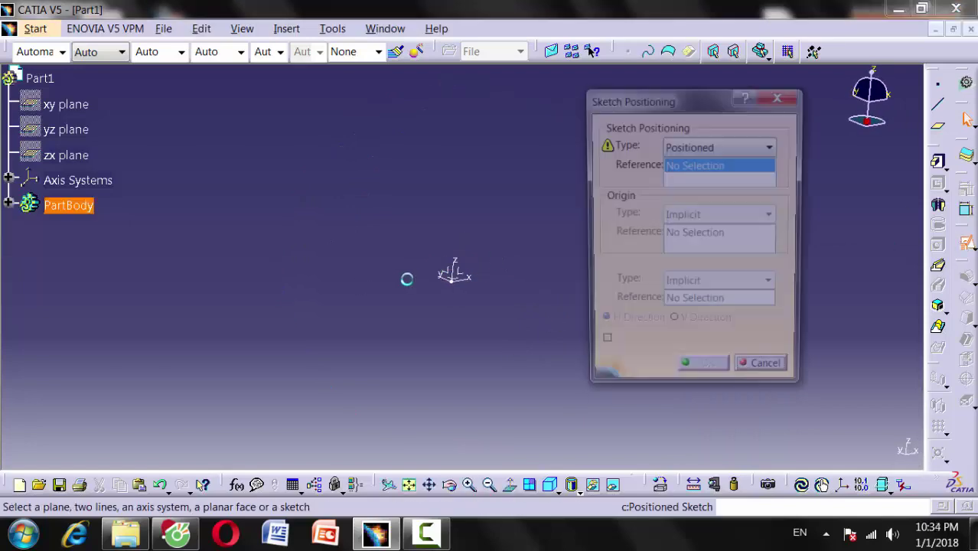
left_click(474, 273)
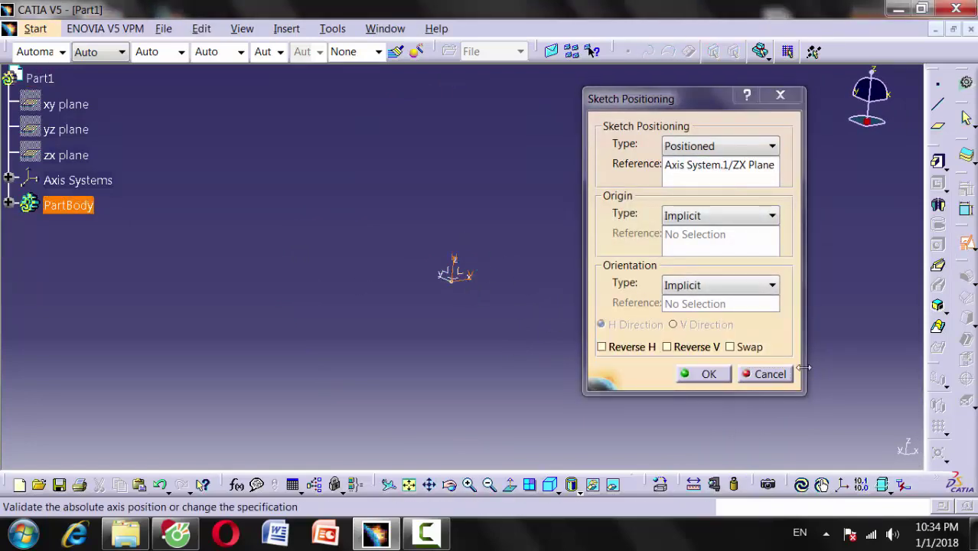
left_click(702, 373)
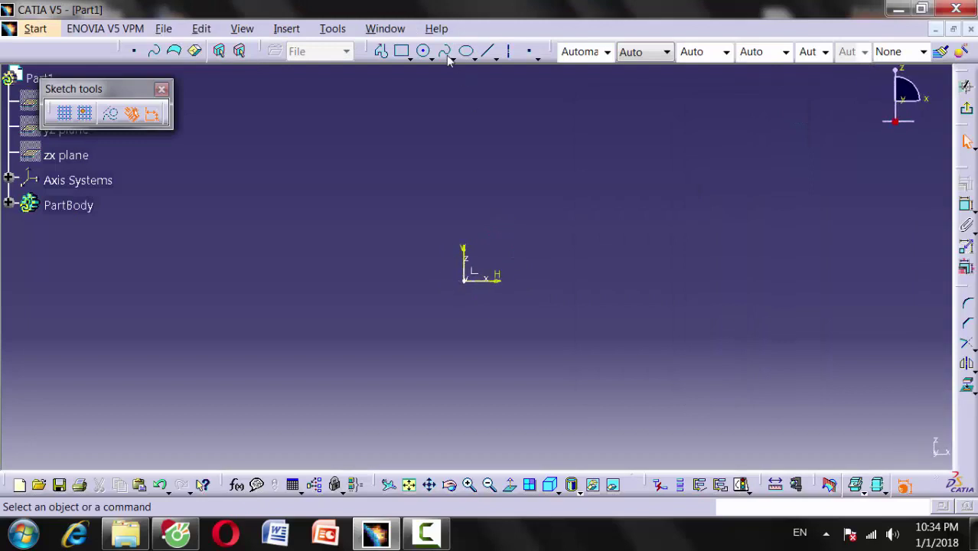
Step: Draw a circle centred on the origin and dimension its diameter as 194
left_click(425, 53)
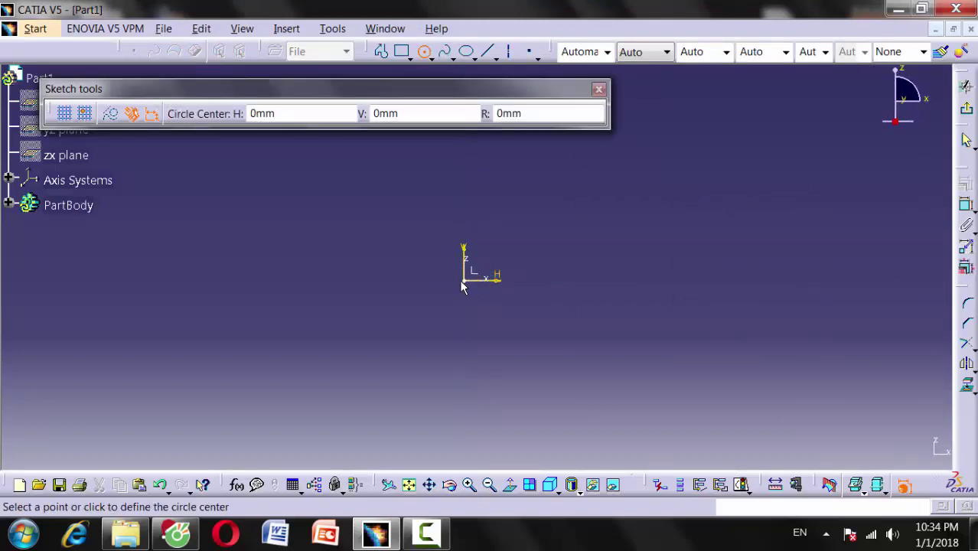
left_click(465, 282)
left_click(533, 280)
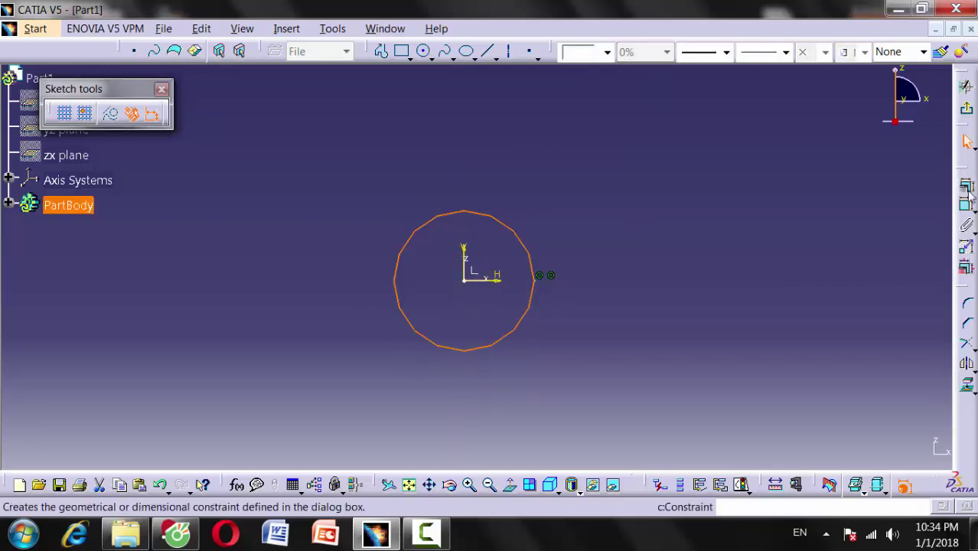
left_click(965, 205)
left_click(455, 162)
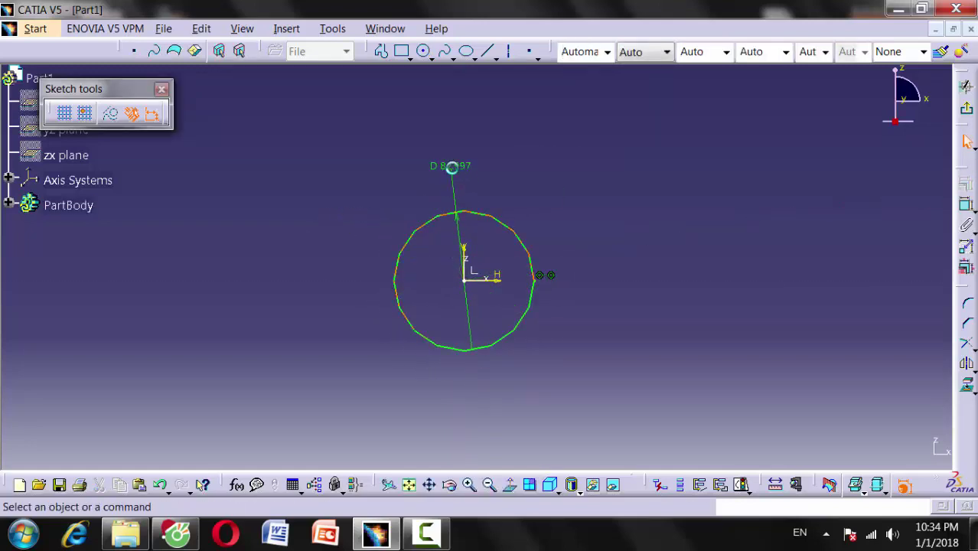
double_click(464, 168)
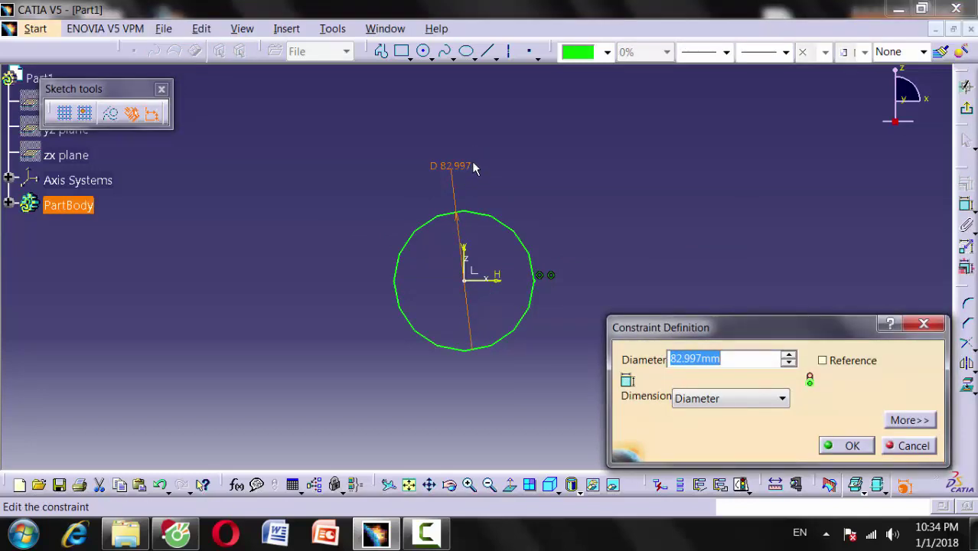
type("194")
key("Return")
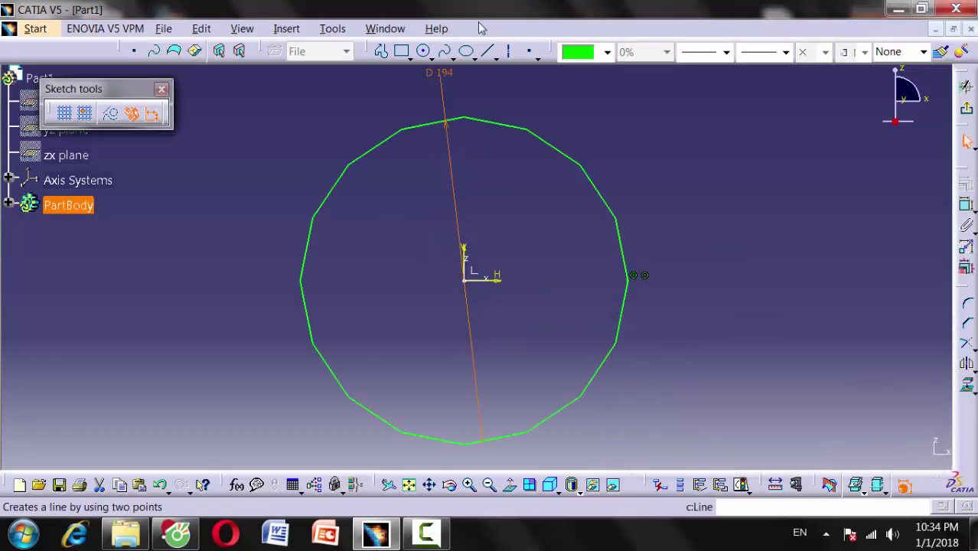
Step: Draw a second concentric circle and switch its dimension from diameter to radius
left_click(423, 50)
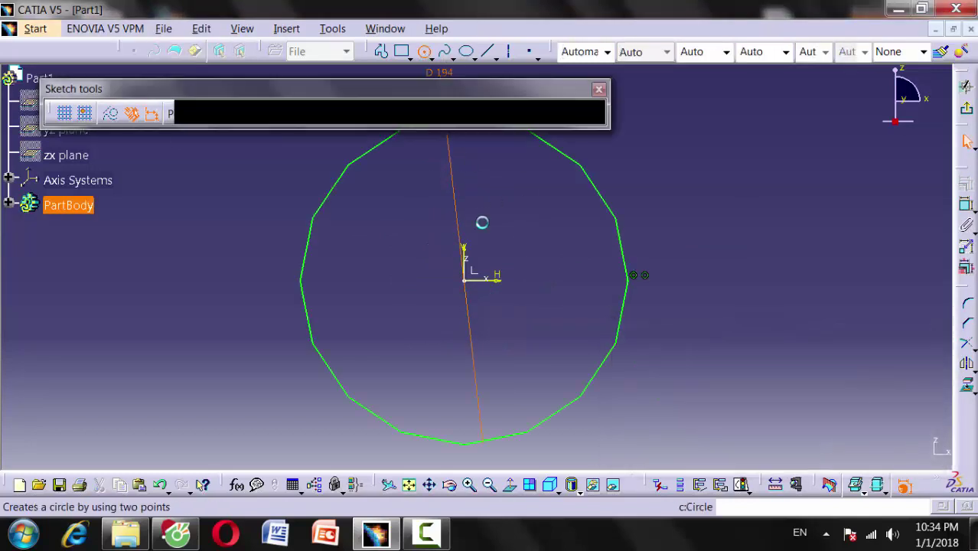
left_click(465, 280)
left_click(536, 285)
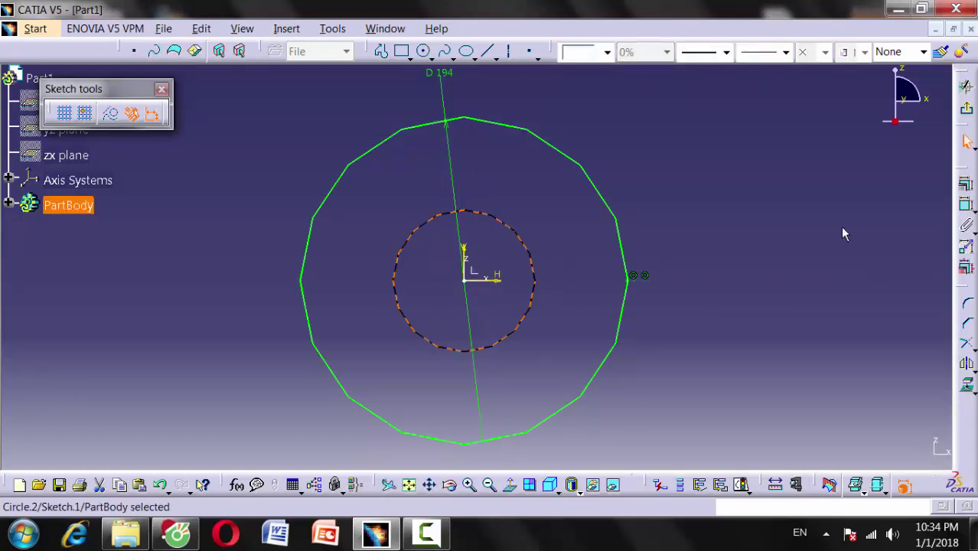
left_click(970, 202)
left_click(673, 208)
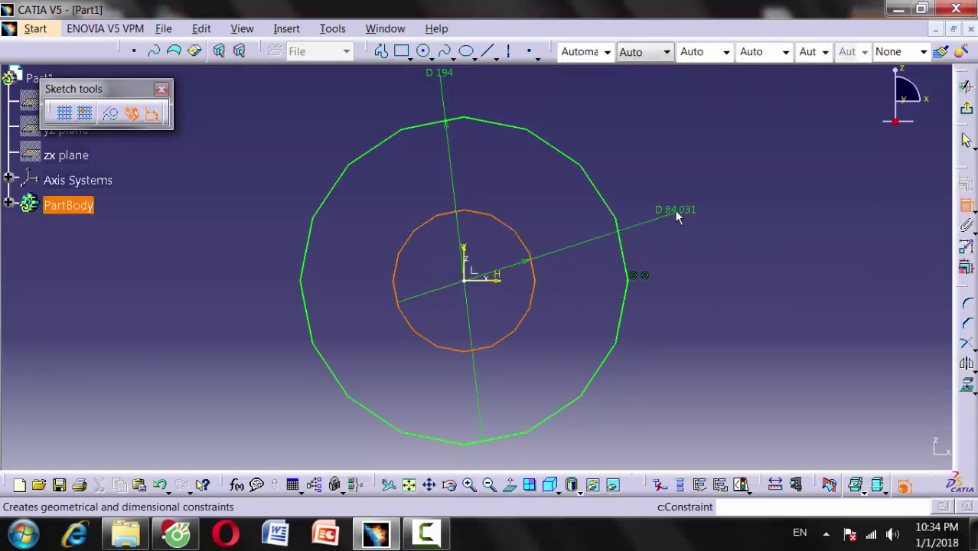
double_click(681, 210)
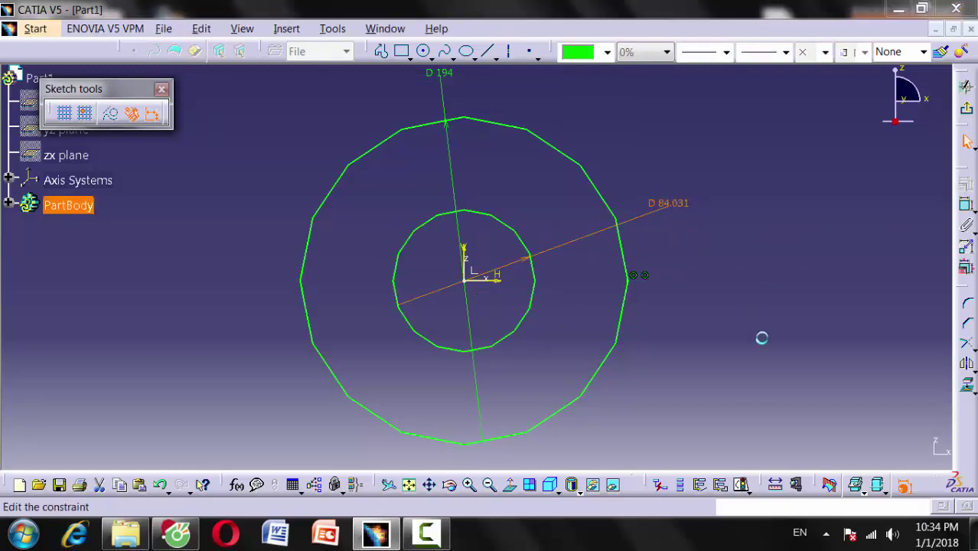
left_click(780, 398)
left_click(692, 413)
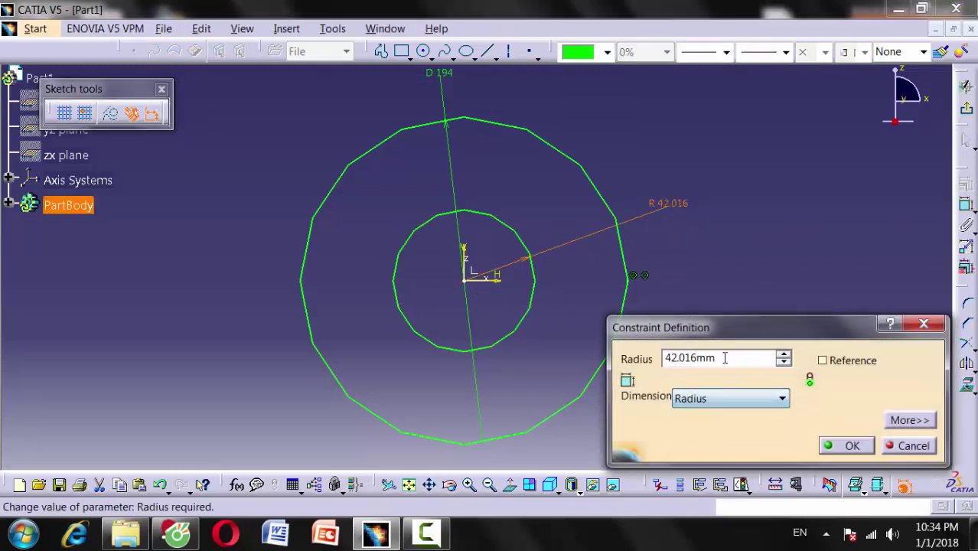
key("Return")
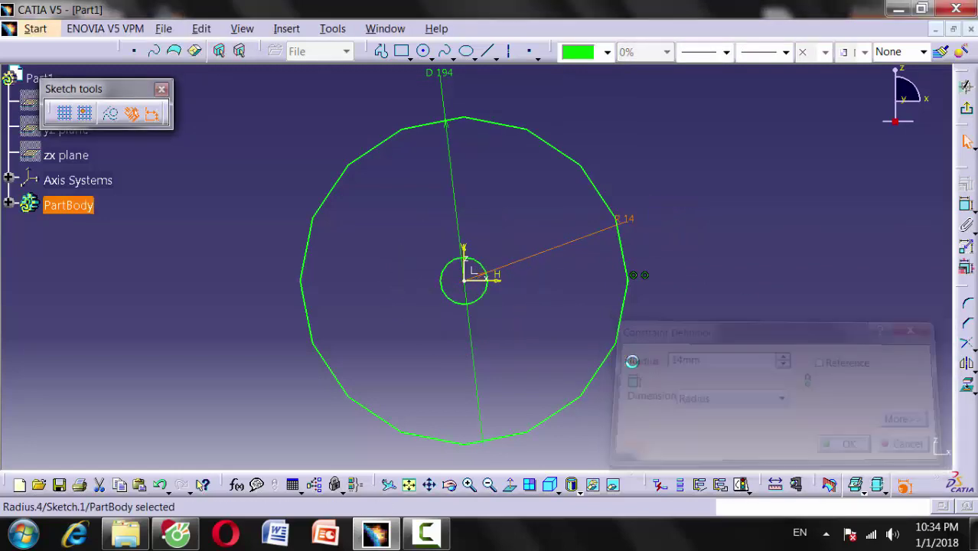
Step: Set the second circle's radius to 140 and exit the sketcher
double_click(632, 226)
type("1")
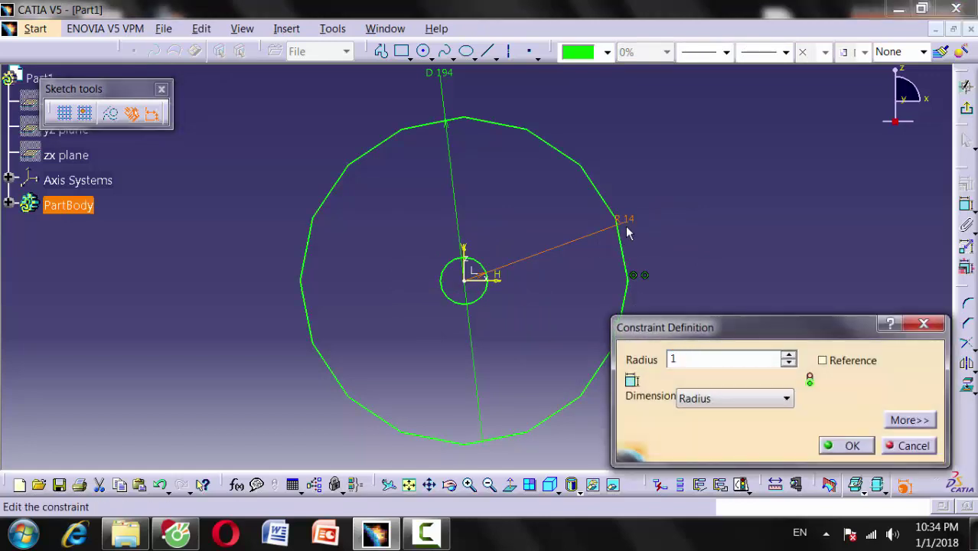
type("740mm")
key("Return")
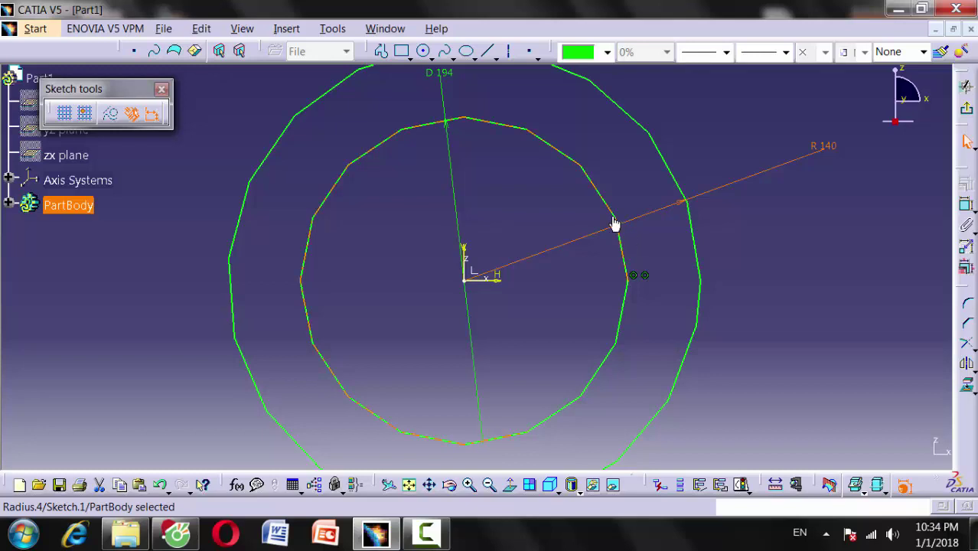
middle_click_drag(615, 223, 725, 243)
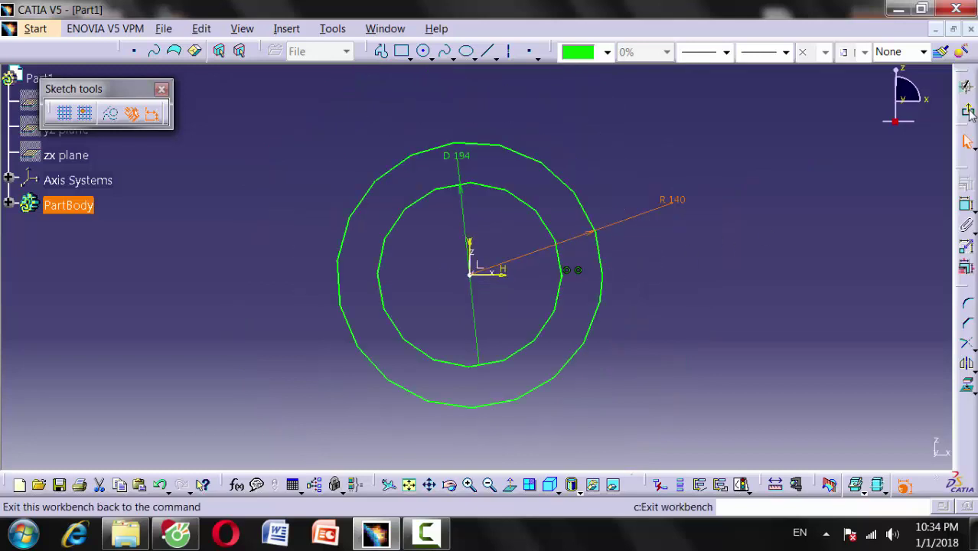
left_click(966, 110)
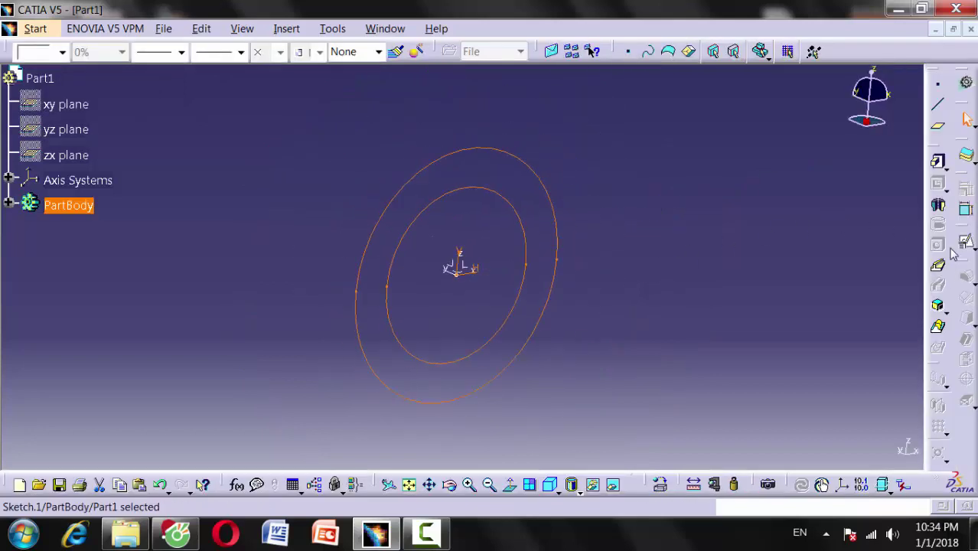
Step: Pad Sketch.1 into the hollow cylinder Pad.1, checking the valve drawing for reference
left_click(935, 158)
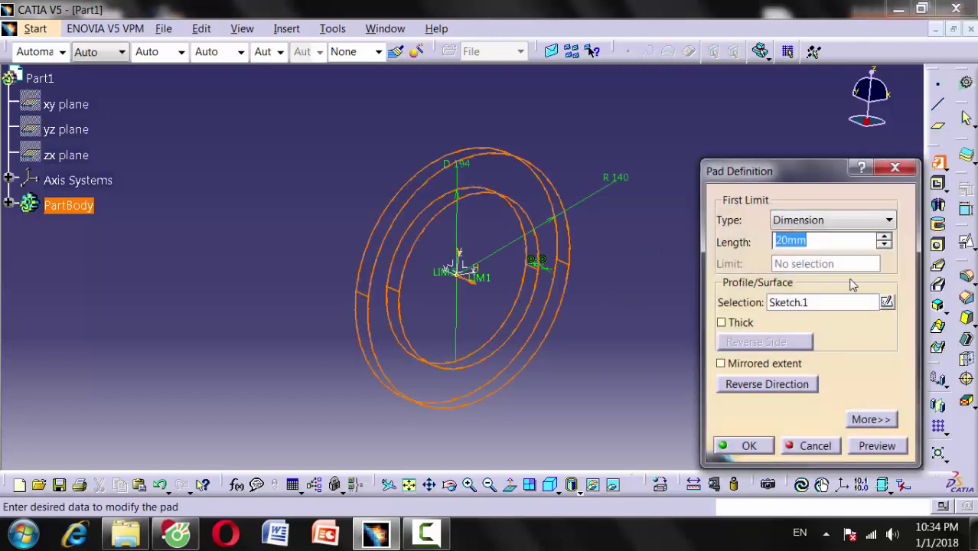
left_click(164, 539)
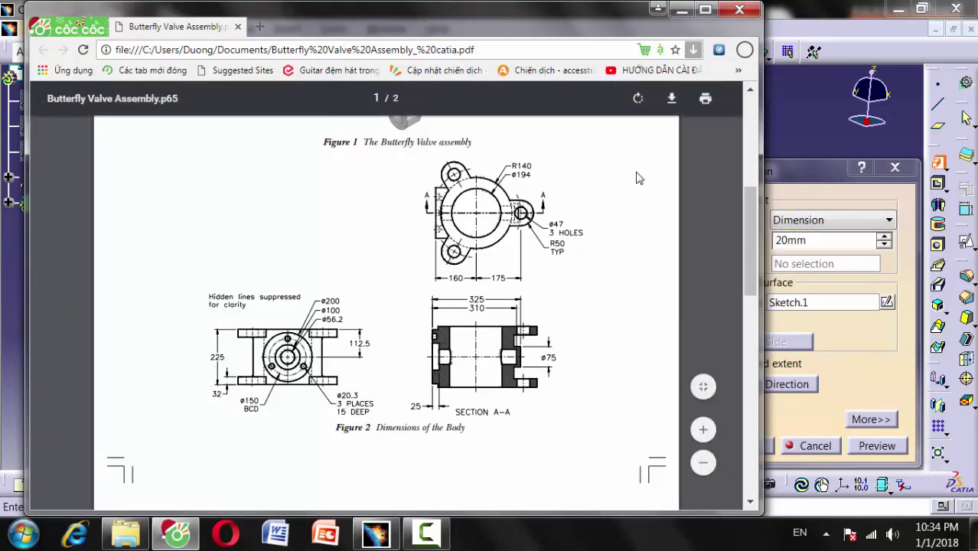
left_click(681, 7)
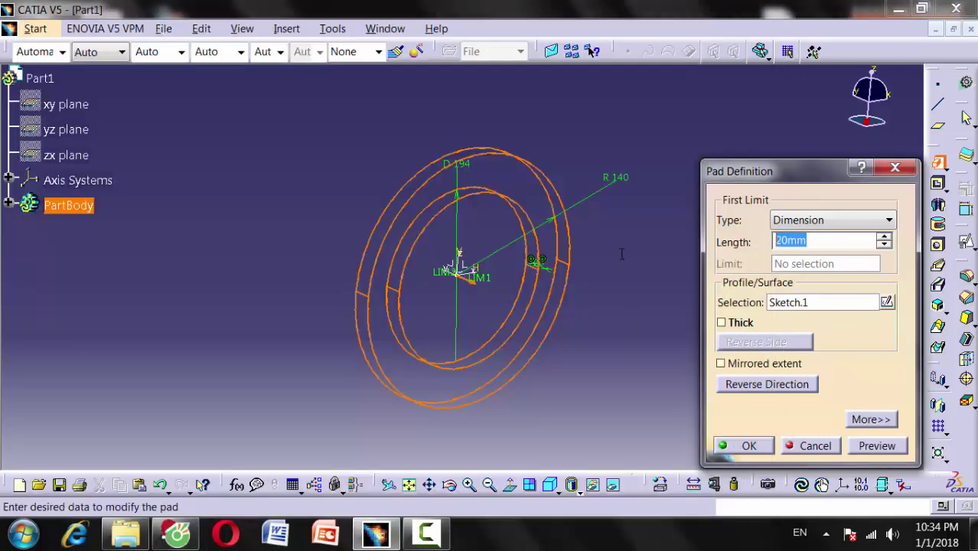
left_click(832, 241)
type("225")
key("Return")
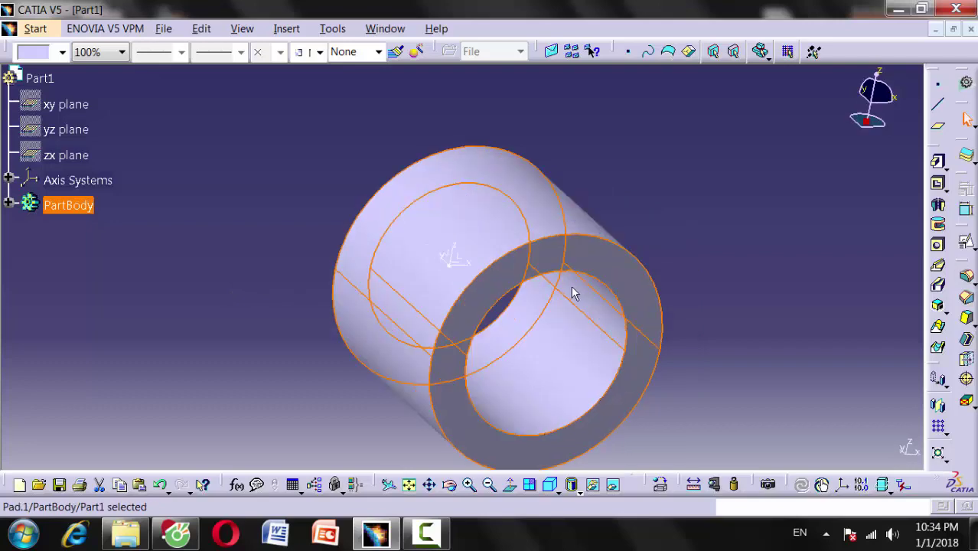
Step: Rotate the view to inspect the cylinder and consult the valve drawing again
mouse_move(574, 290)
middle_mouse_down()
mouse_move(314, 251)
mouse_move(613, 252)
mouse_move(345, 262)
mouse_move(414, 240)
mouse_move(448, 280)
mouse_move(392, 312)
mouse_move(320, 227)
mouse_move(340, 307)
middle_mouse_up()
left_click(339, 307)
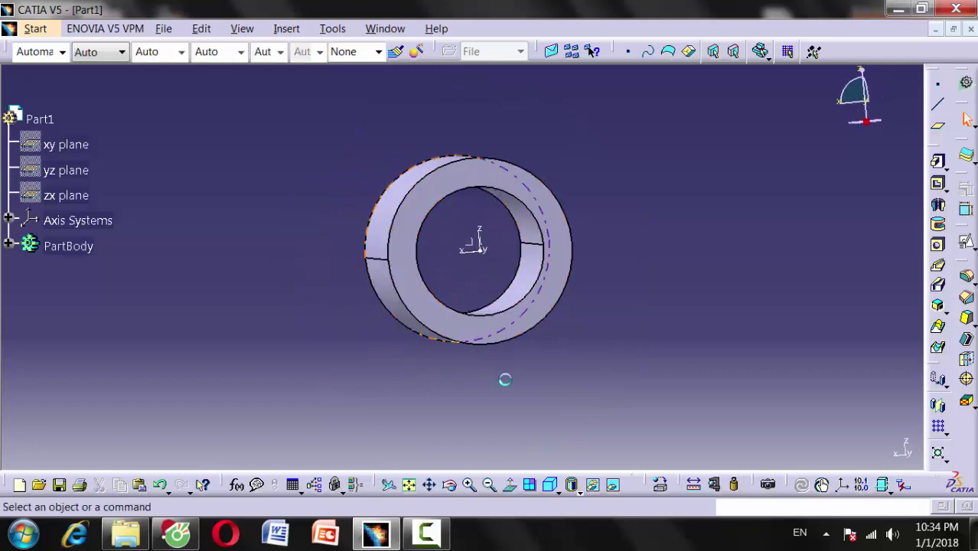
left_click(176, 533)
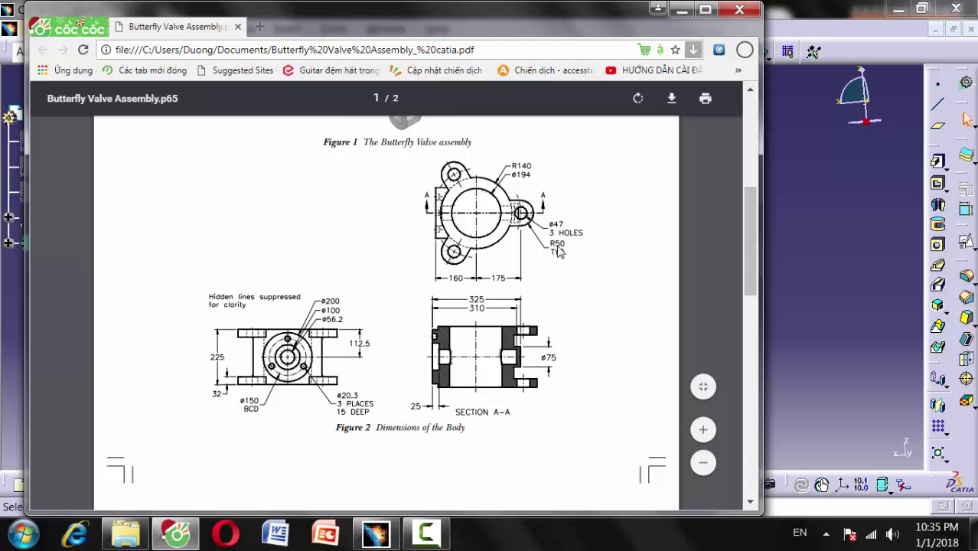
key("alt+Tab")
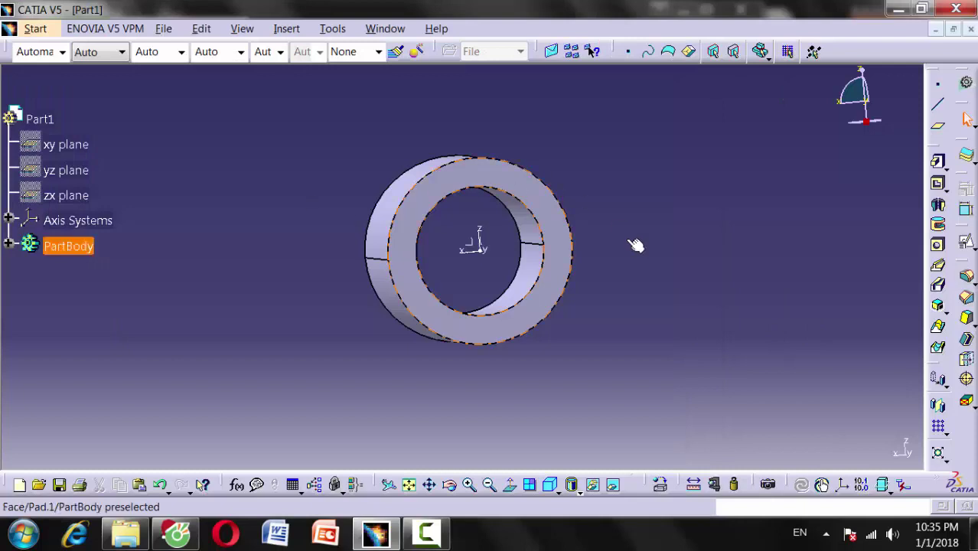
Step: Start a positioned sketch on the ring's end face
left_click(966, 247)
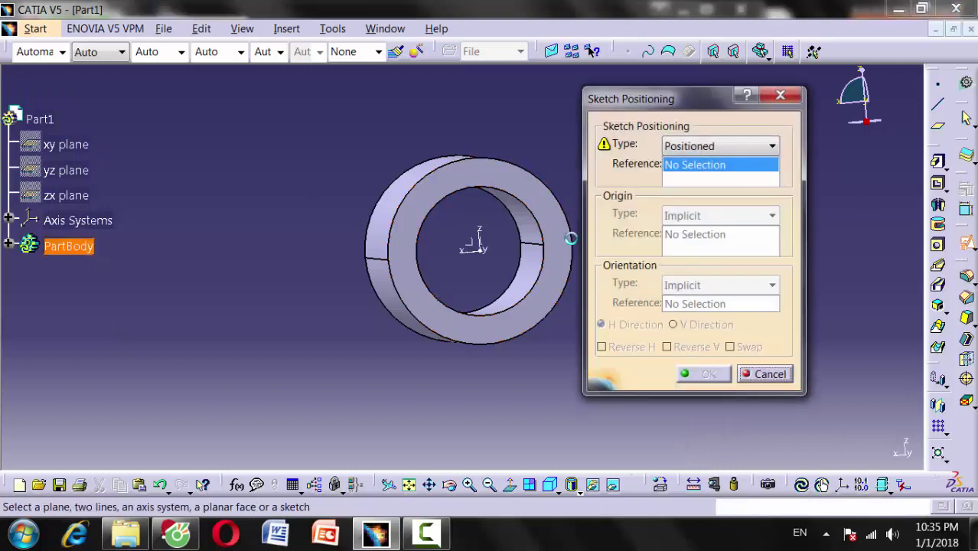
left_click(699, 216)
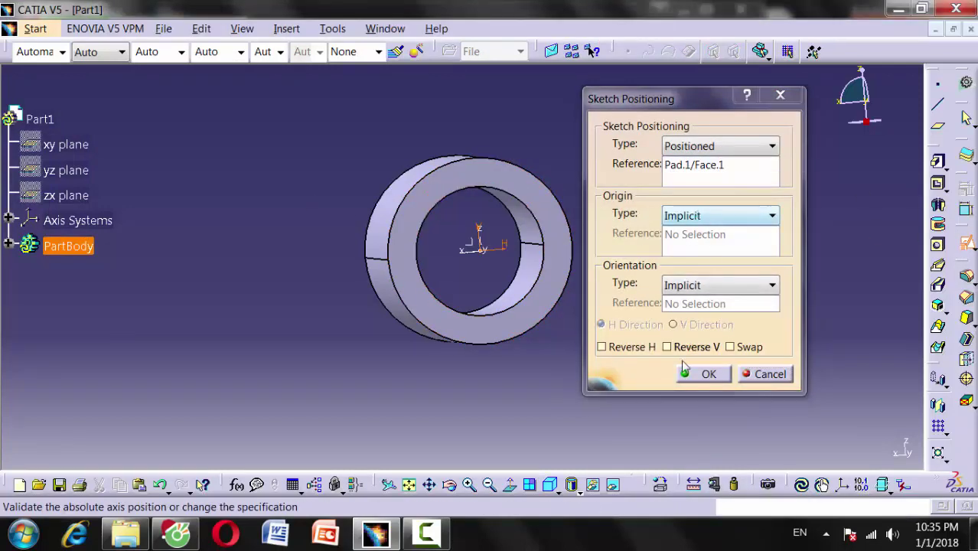
left_click(705, 375)
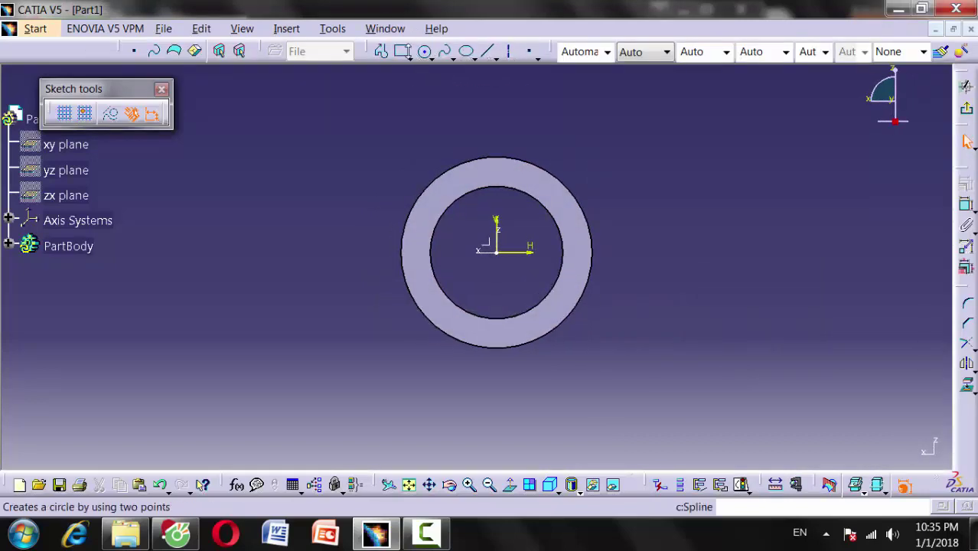
Step: Draw a rectangle overlapping the ring's right outer edge
left_click(401, 50)
left_click(564, 226)
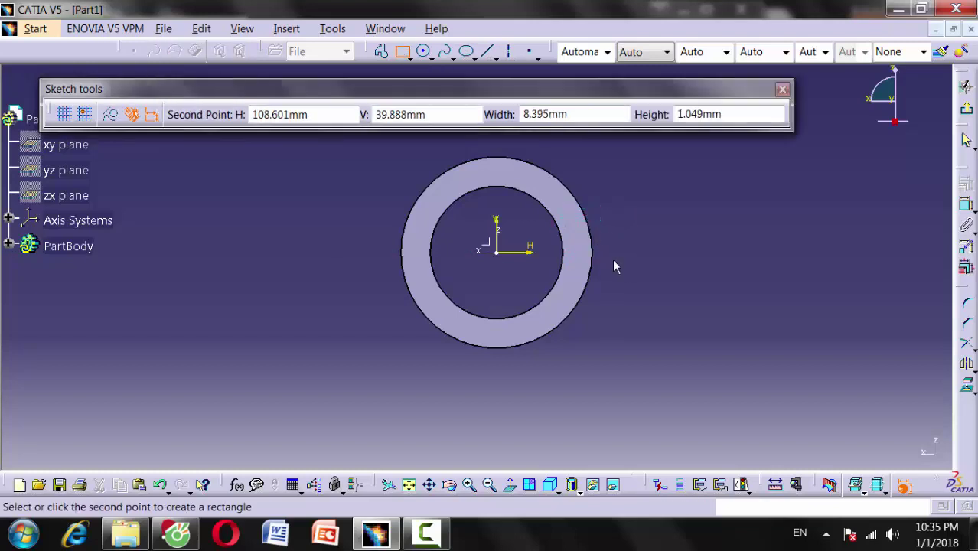
left_click(636, 274)
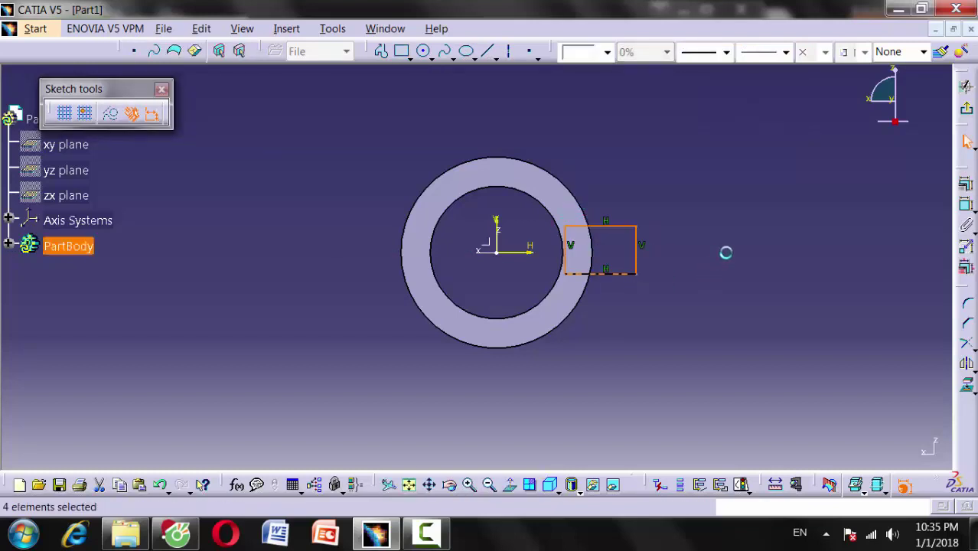
Step: Constrain the rectangle's top and bottom edges symmetric about the H axis, then check the drawing
left_click(966, 205)
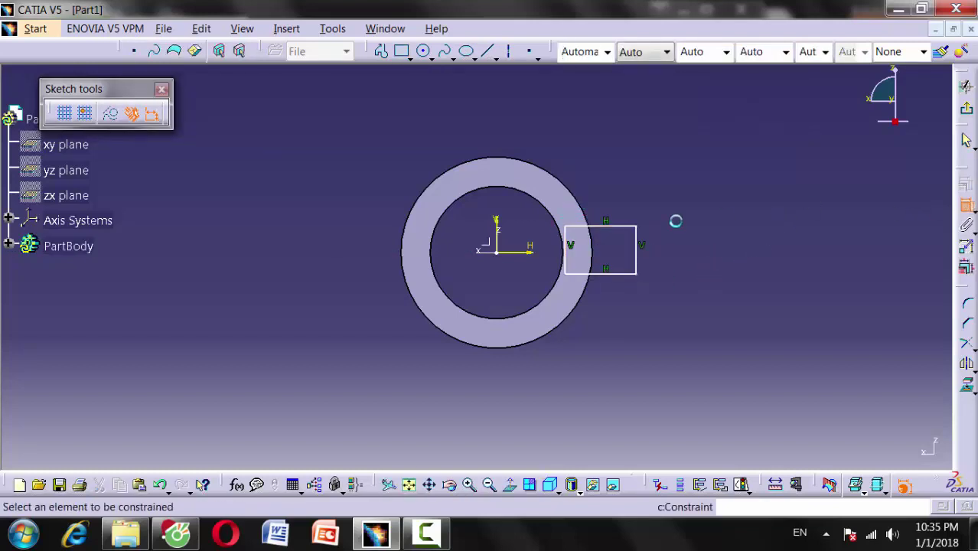
left_click(629, 227)
left_click(629, 277)
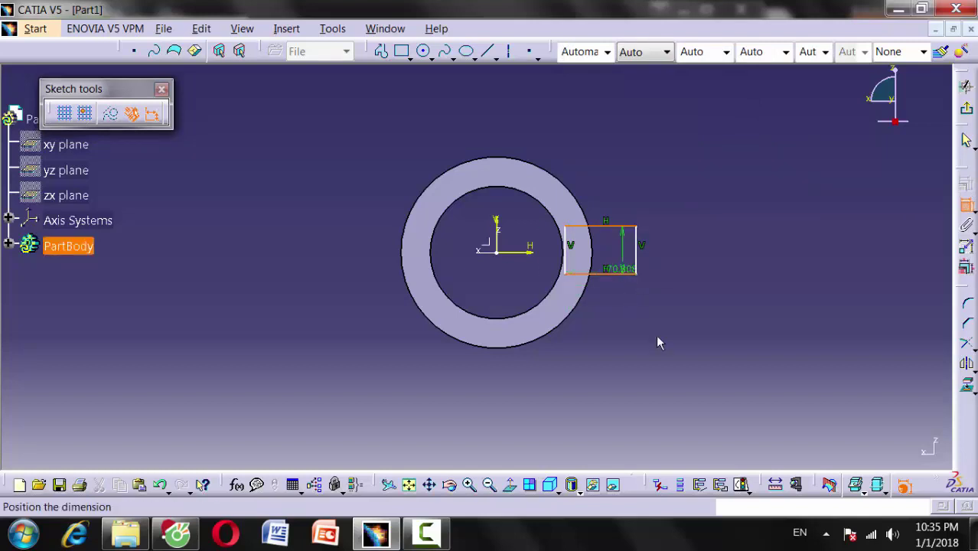
right_click(668, 352)
left_click(736, 318)
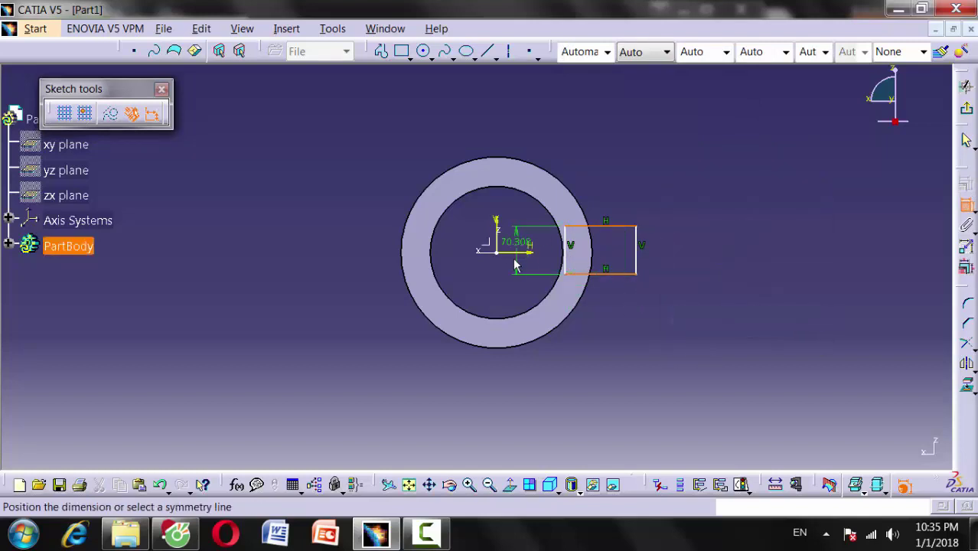
left_click(521, 254)
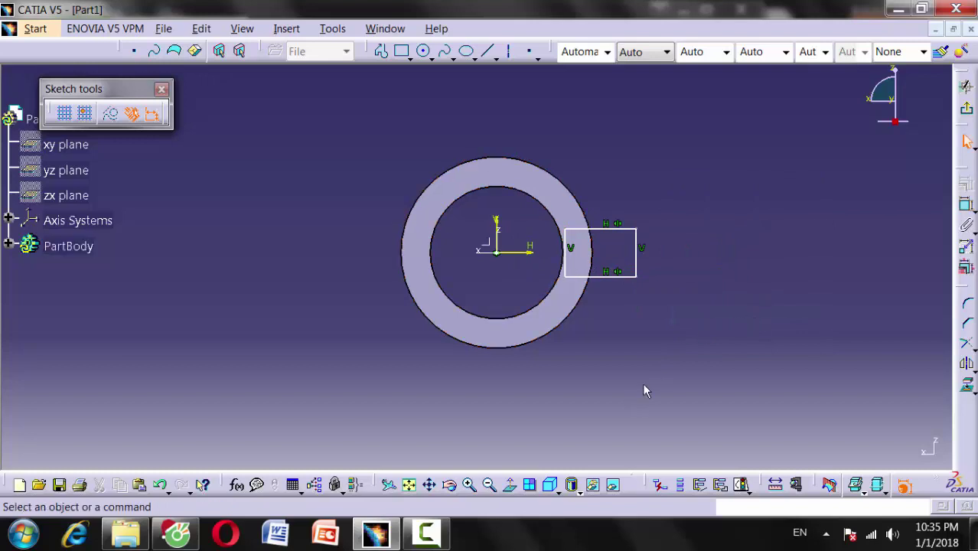
left_click(176, 533)
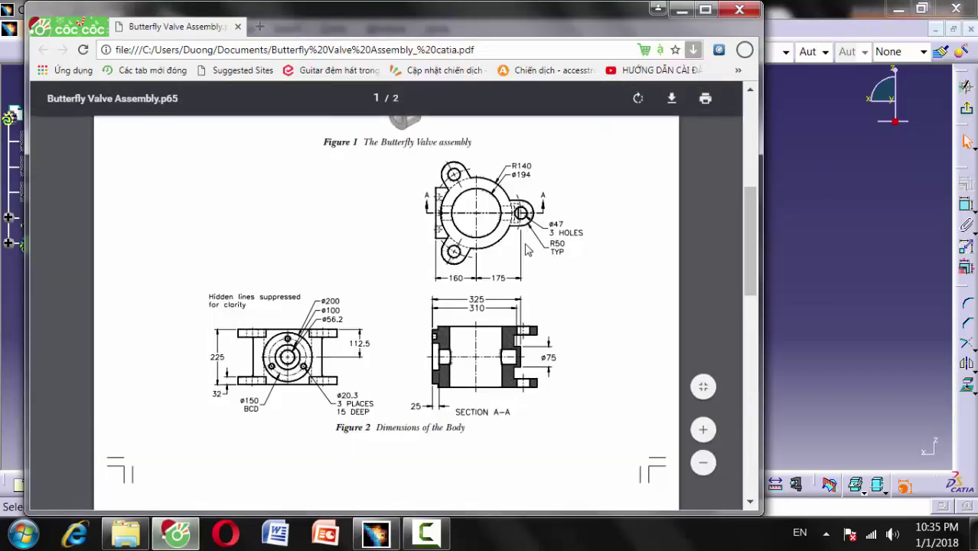
left_click(812, 206)
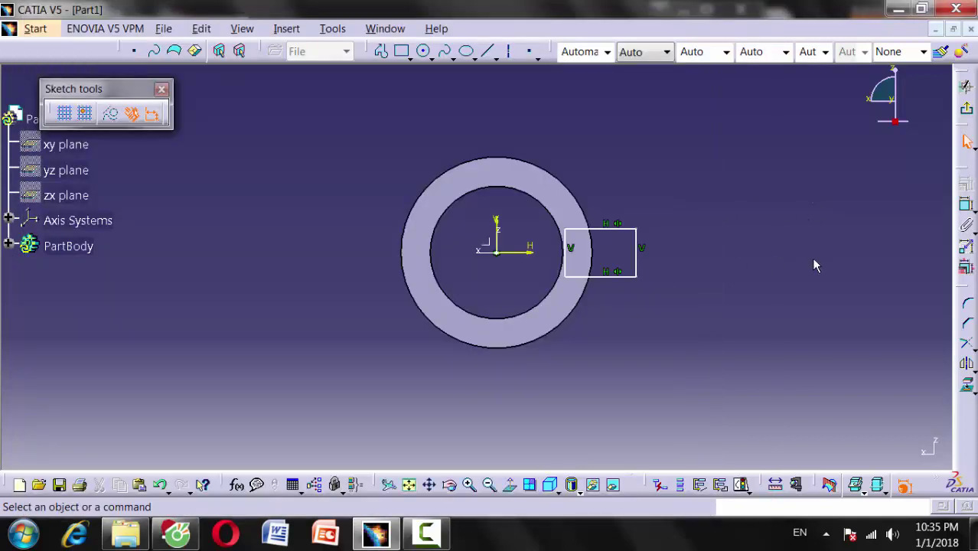
Step: Dimension the rectangle's right corner 175 from the vertical axis
left_click(965, 214)
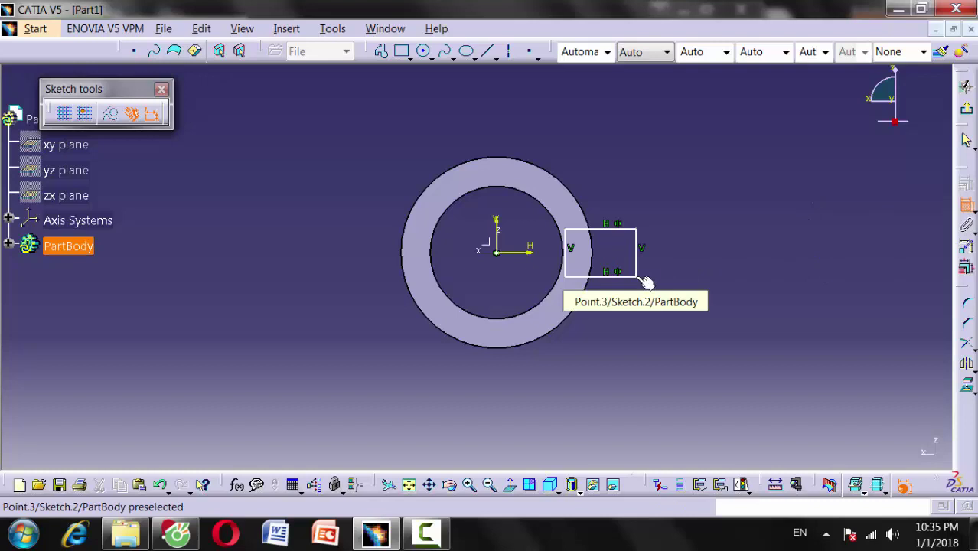
left_click(641, 278)
left_click(496, 257)
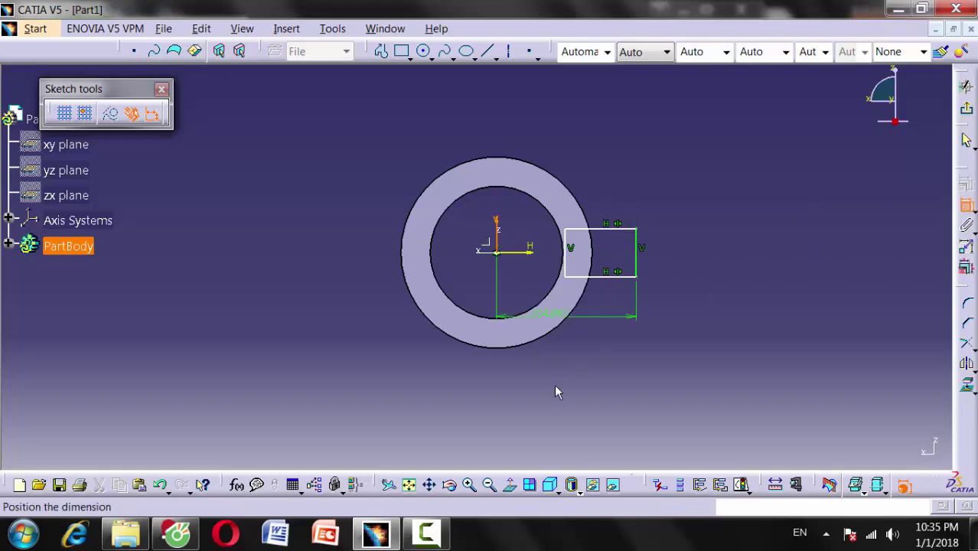
left_click(556, 392)
double_click(557, 392)
type("175")
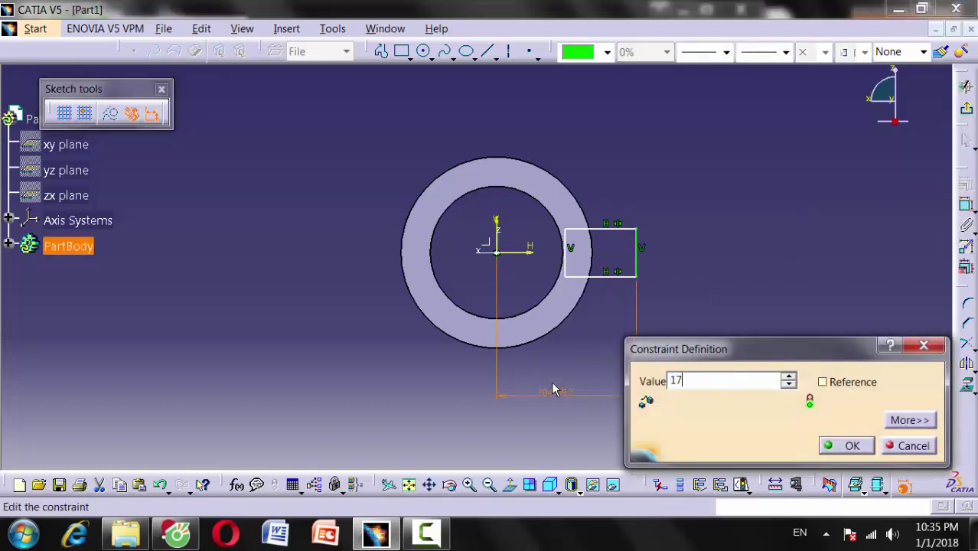
left_click(851, 444)
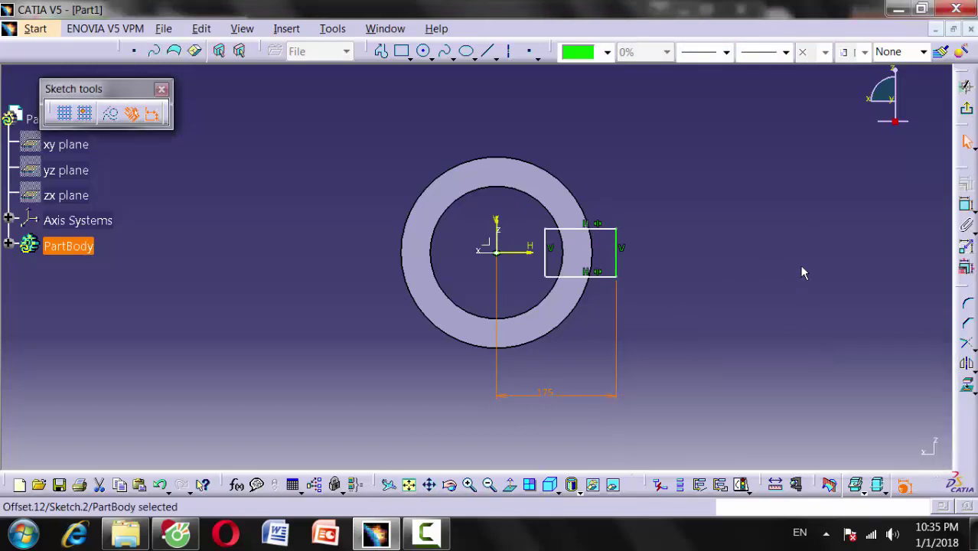
Step: Dimension the rectangle's right edge to a height of 100
left_click(967, 205)
left_click(618, 260)
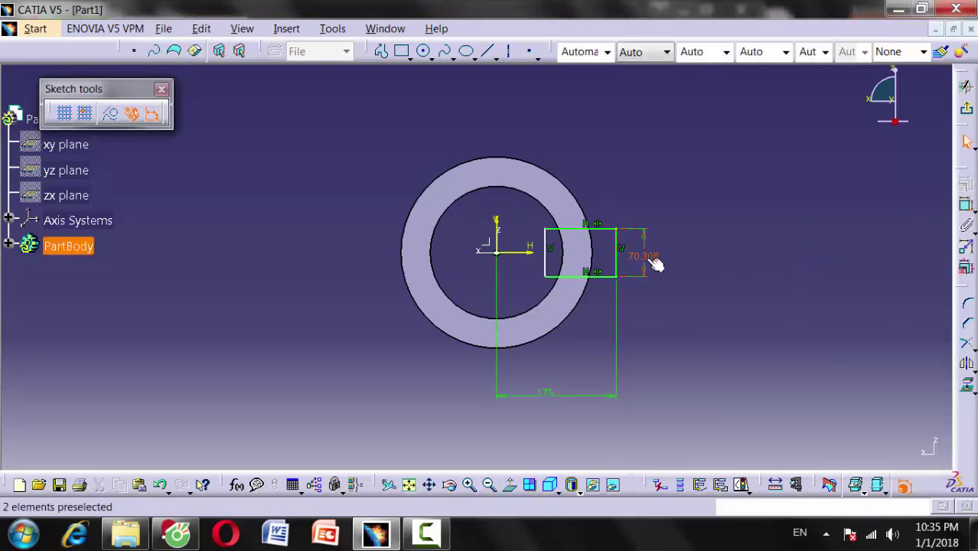
double_click(656, 263)
type("100")
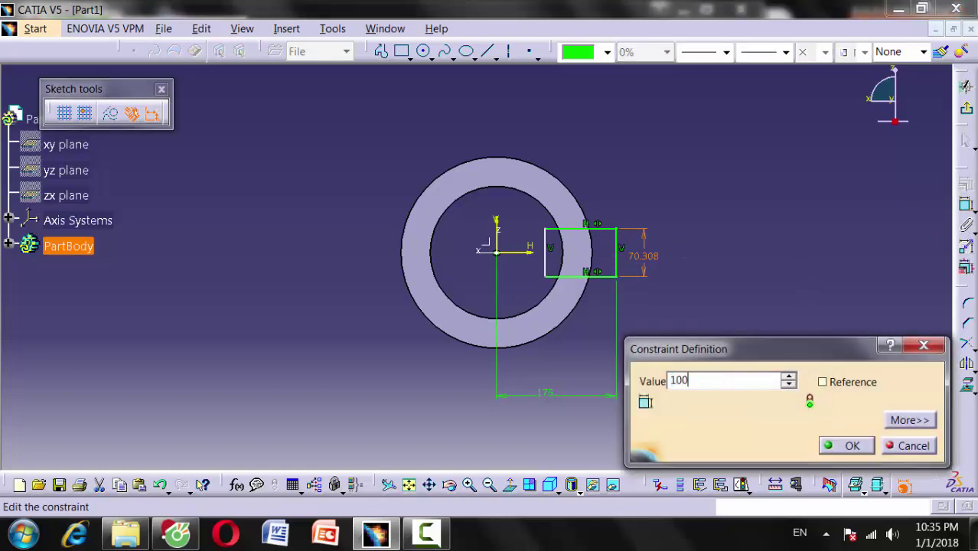
key("Return")
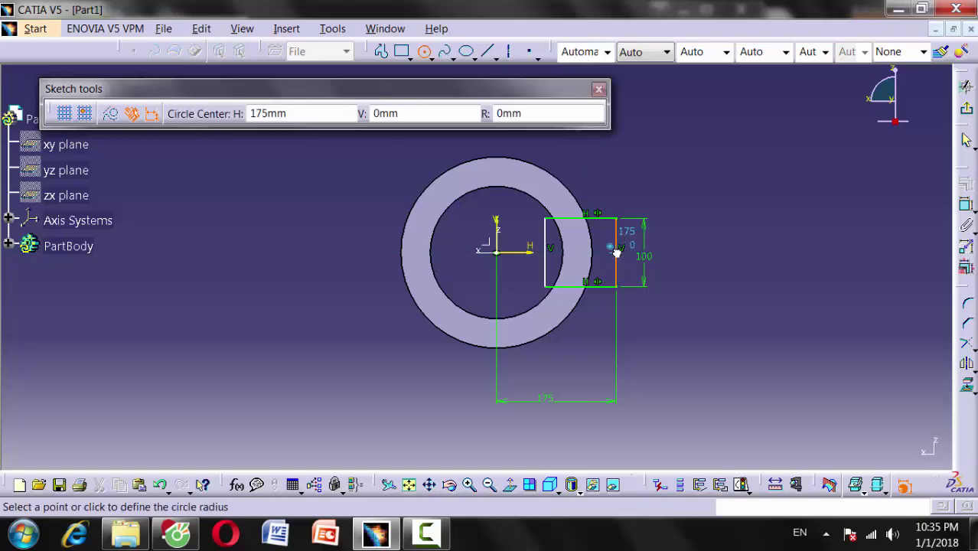
Step: Finish the R50 circle on the right edge and make the rectangle's corner coincident with the ring's outer circle
left_click(615, 219)
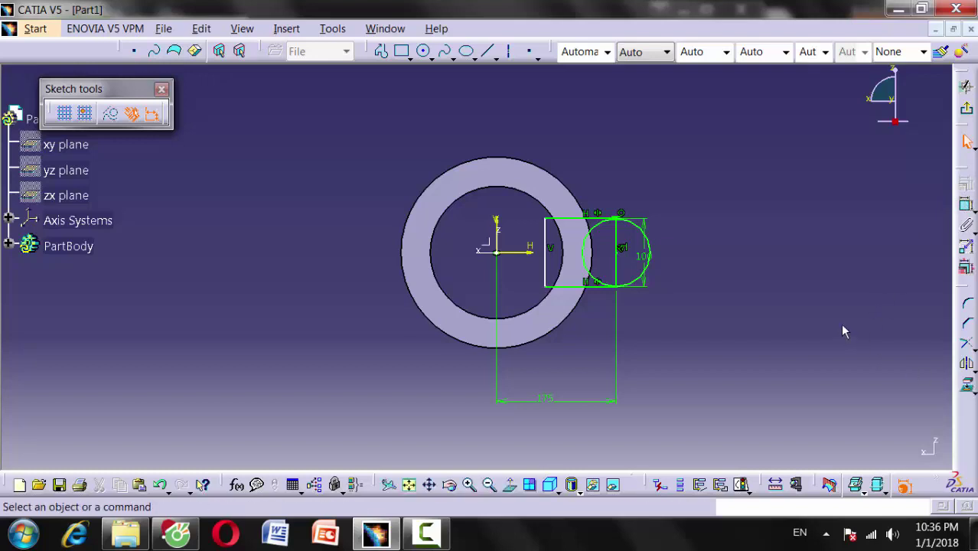
left_click(965, 205)
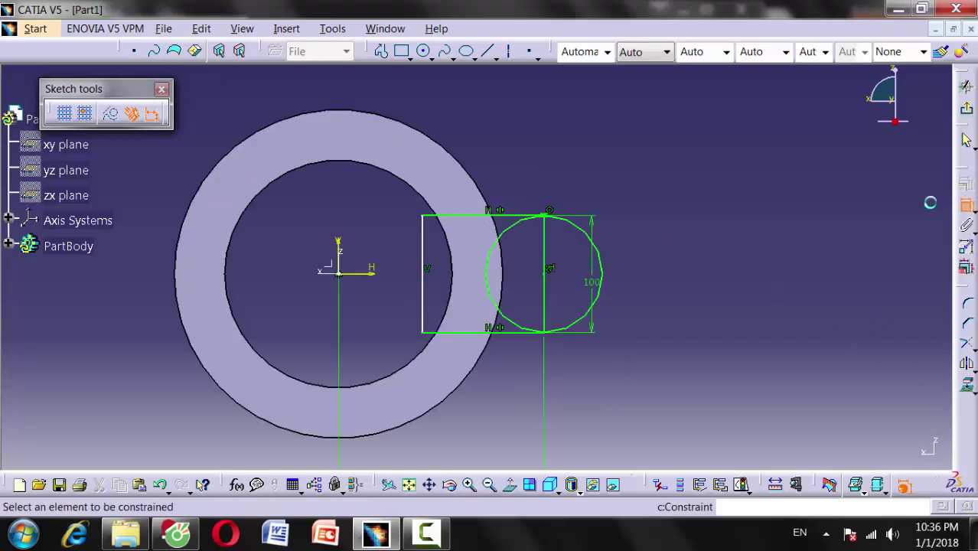
left_click(426, 218)
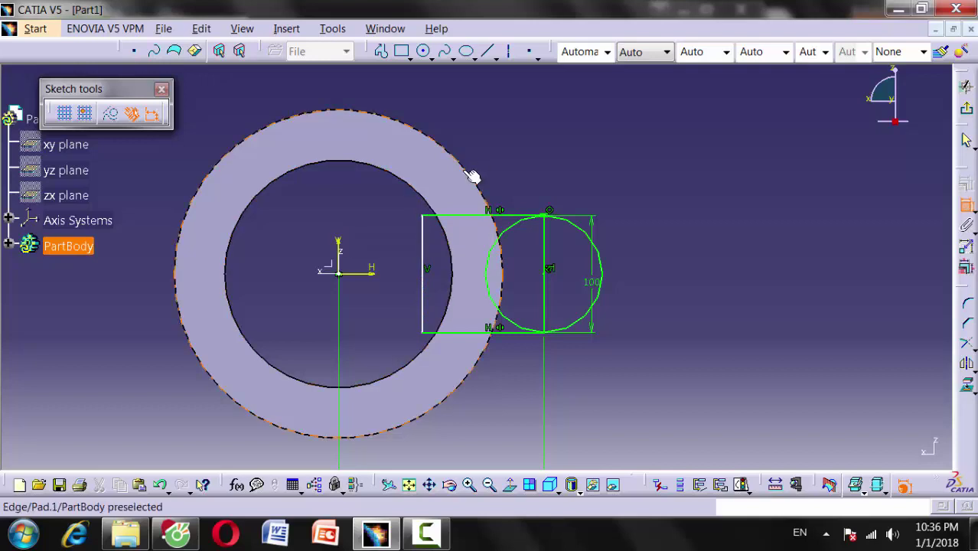
left_click(472, 176)
right_click(472, 176)
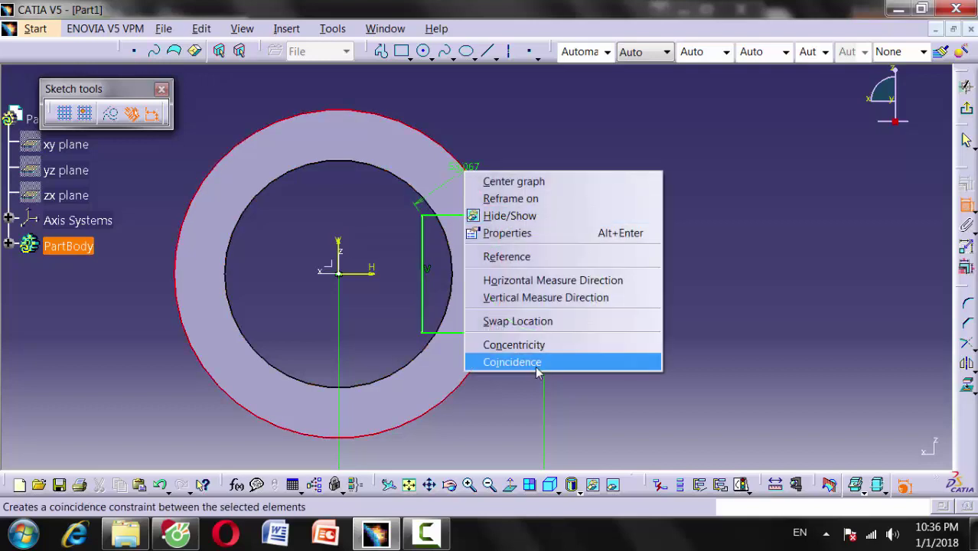
left_click(532, 359)
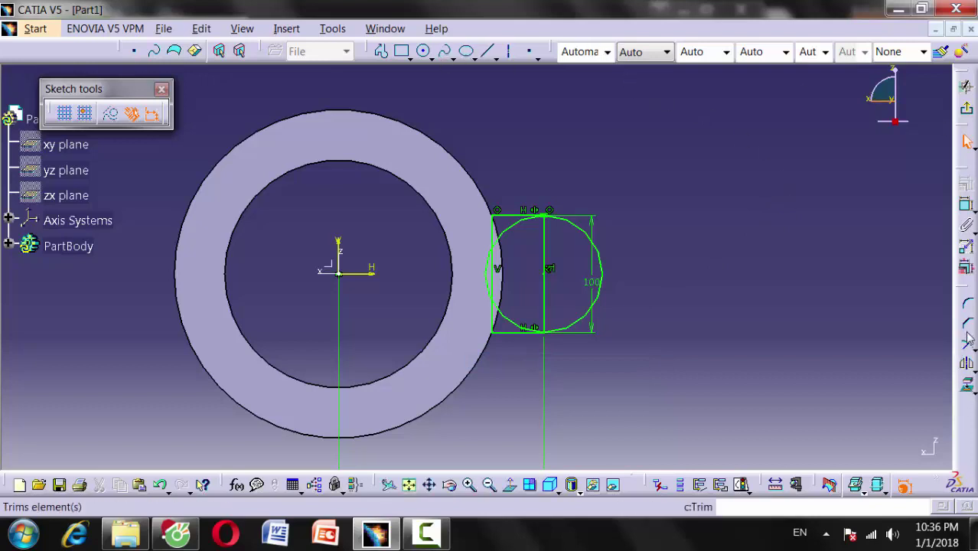
Step: Quick-trim the left arcs and centre line, leaving a D-shaped lug profile
left_click(973, 367)
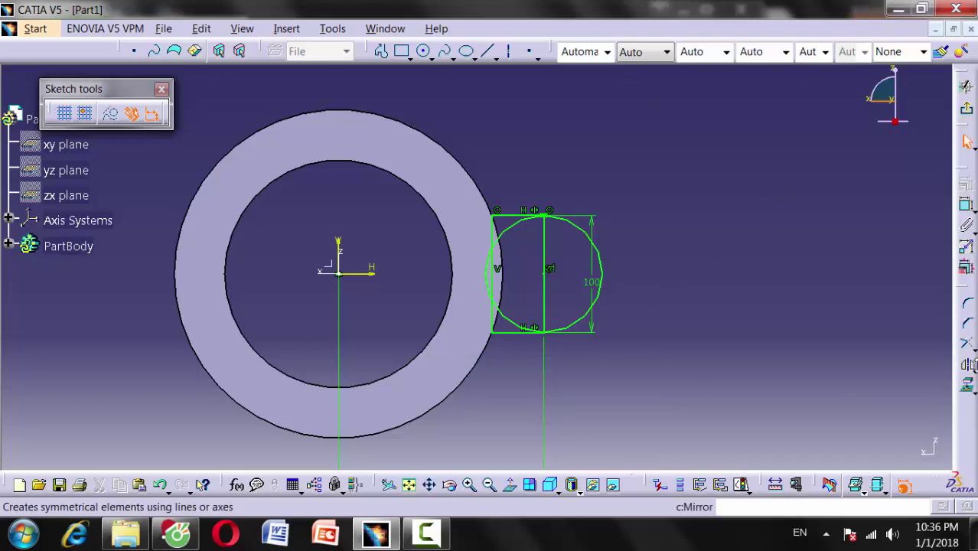
left_click(973, 367)
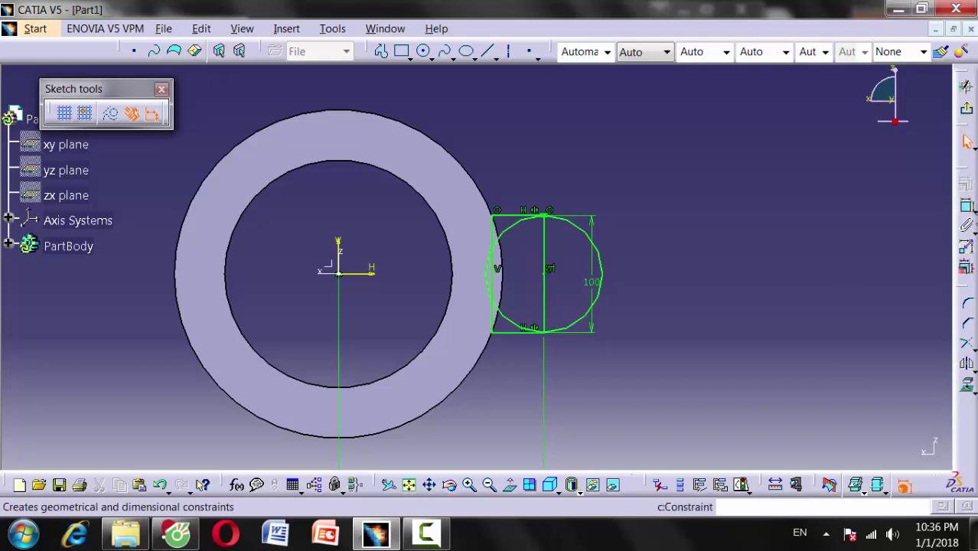
left_click(966, 345)
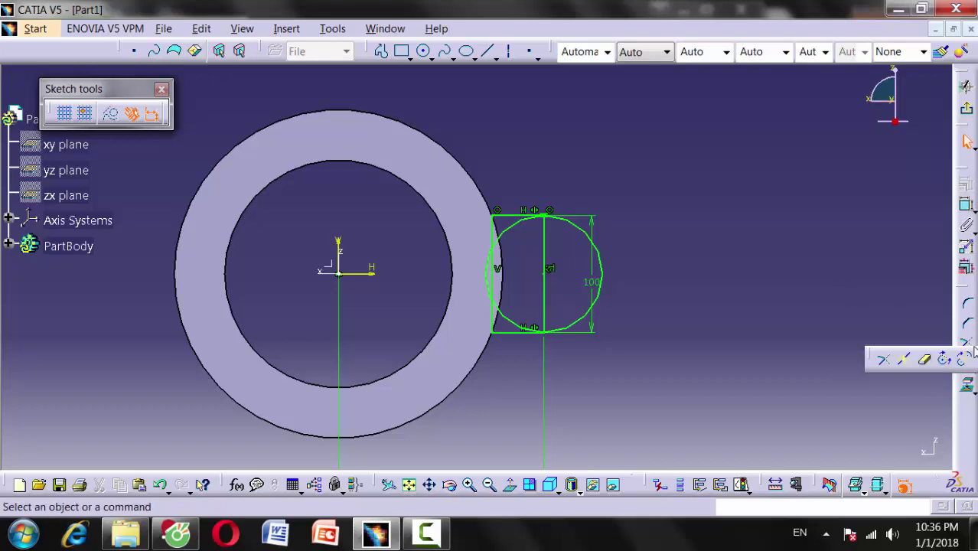
left_click(926, 357)
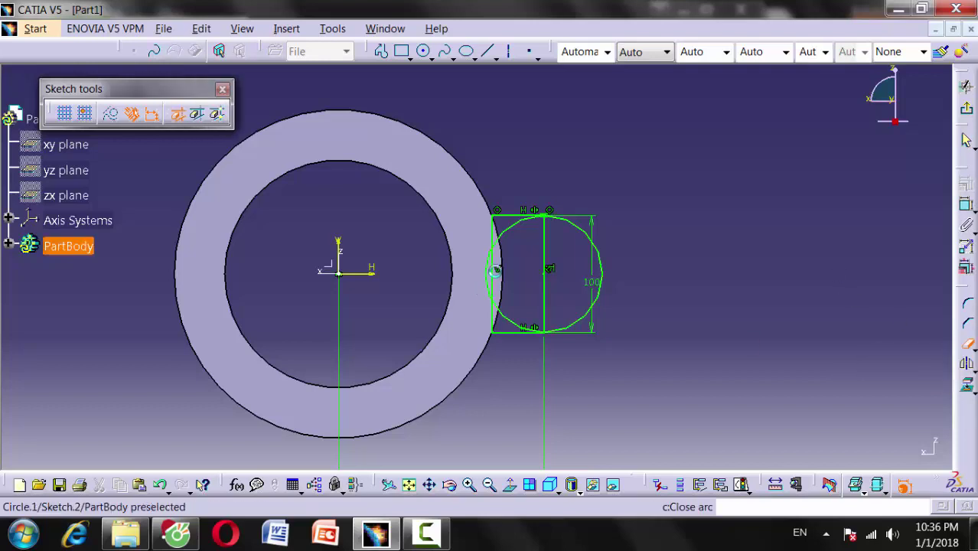
left_click(508, 226)
left_click(496, 266)
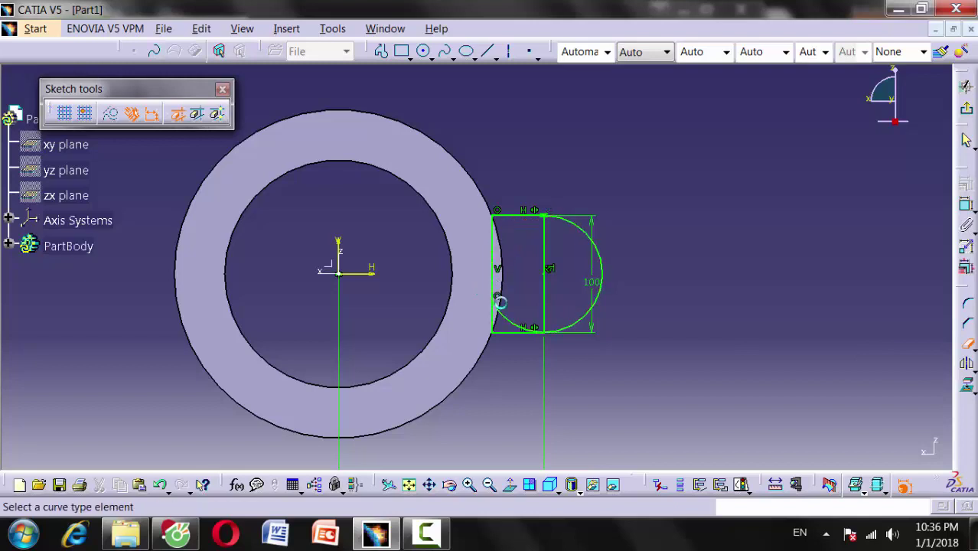
left_click(519, 325)
left_click(551, 284)
left_click(542, 310)
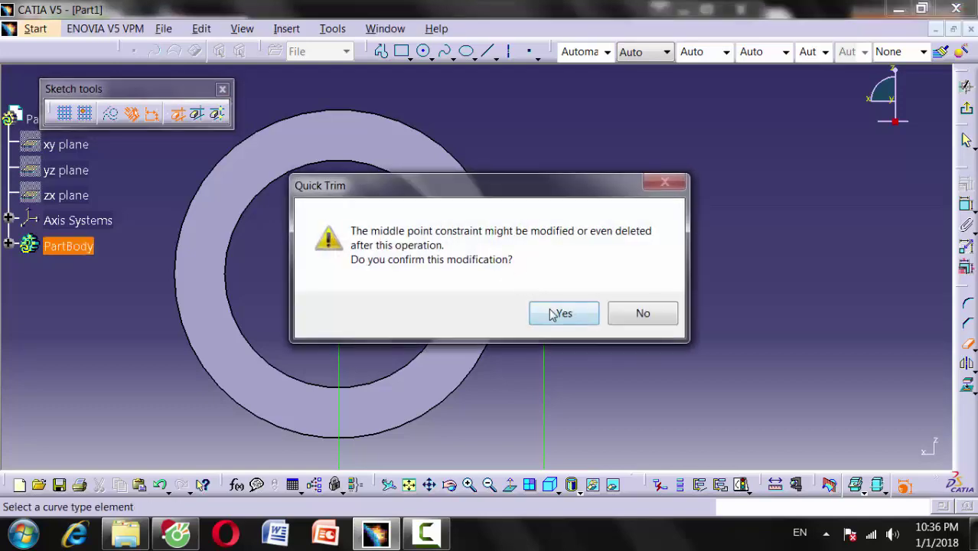
left_click(560, 312)
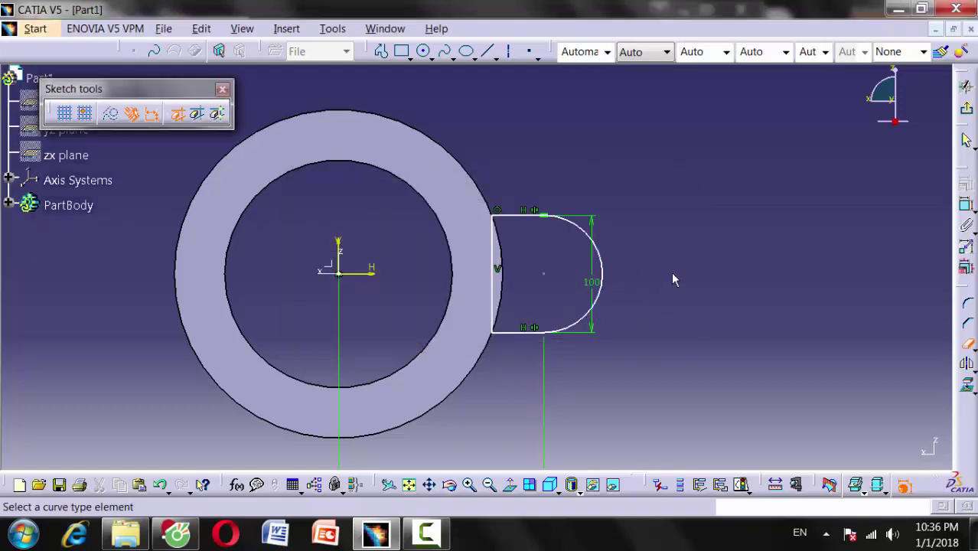
middle_click_drag(688, 228, 694, 227)
Step: Exit the sketcher and start a pad on Sketch.2, checking the drawing
left_click(966, 87)
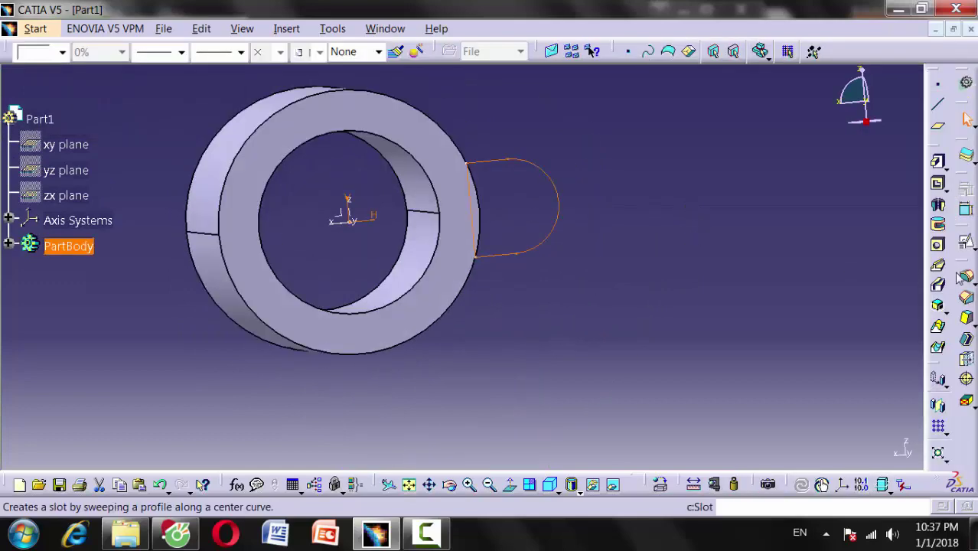
left_click(939, 163)
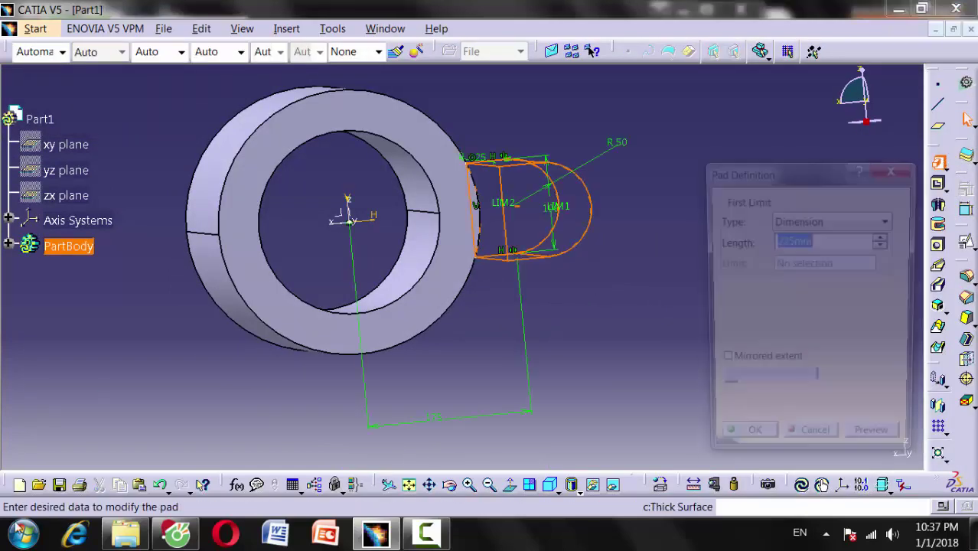
left_click(175, 534)
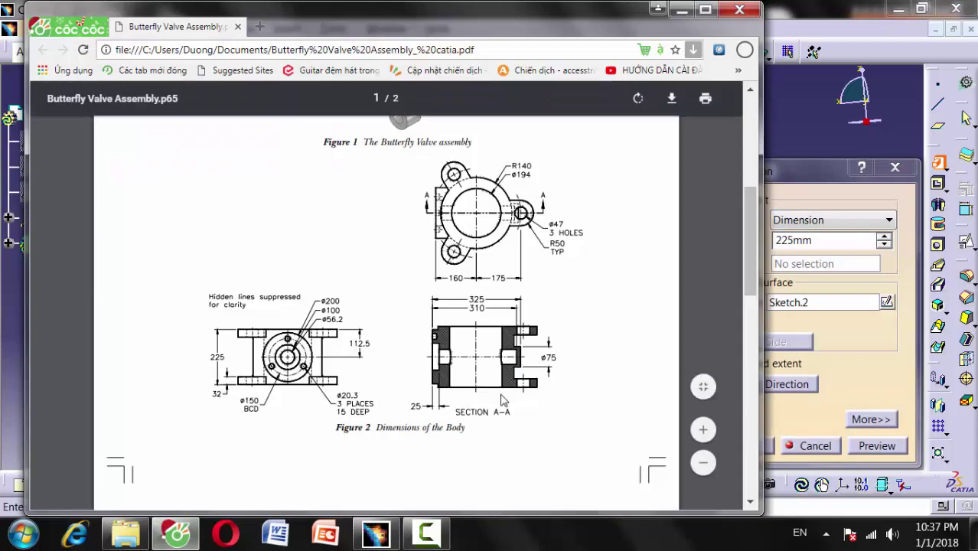
left_click(804, 356)
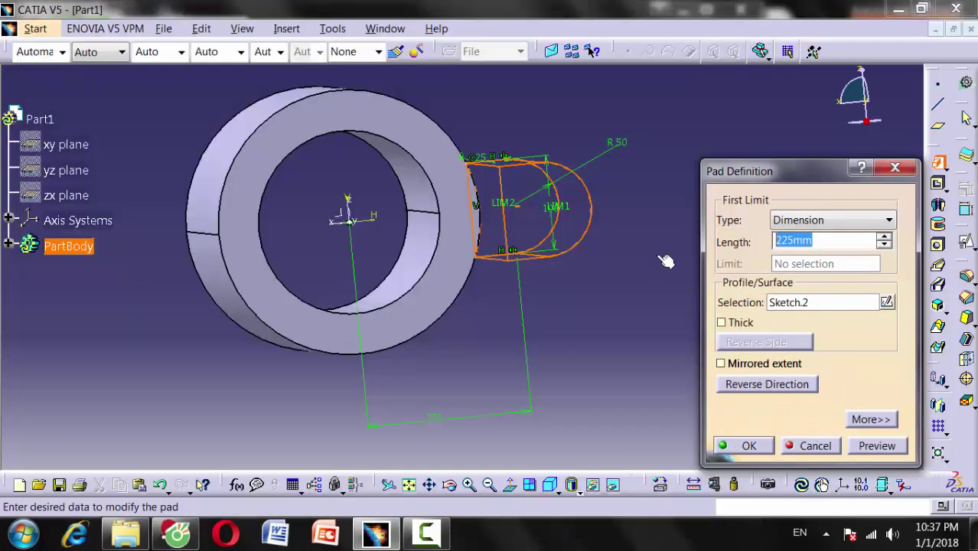
Step: Pad the D-profile 32 mm as Pad.2, then reverse its direction and inspect the boss
type("12")
key("Return")
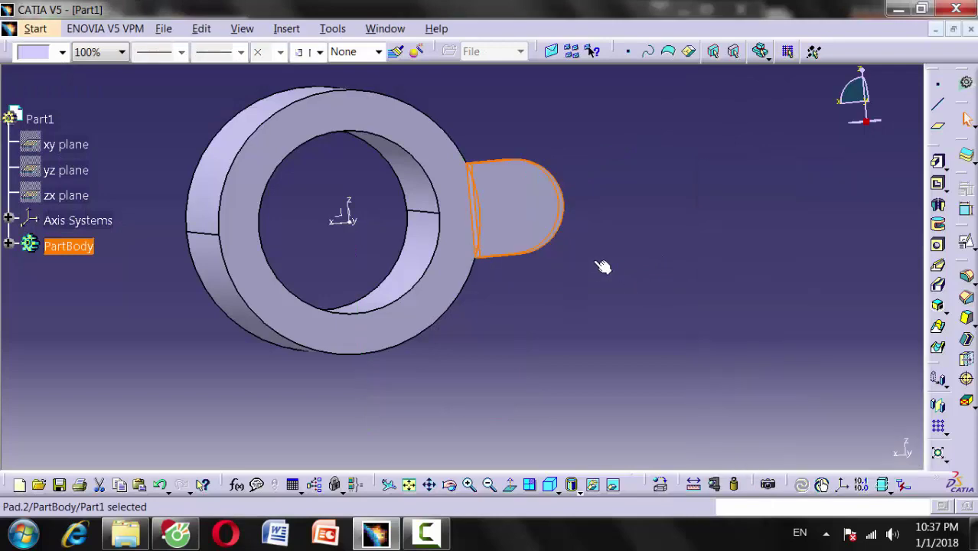
mouse_move(602, 268)
middle_mouse_down()
mouse_move(427, 113)
mouse_move(499, 164)
mouse_move(526, 211)
middle_mouse_up()
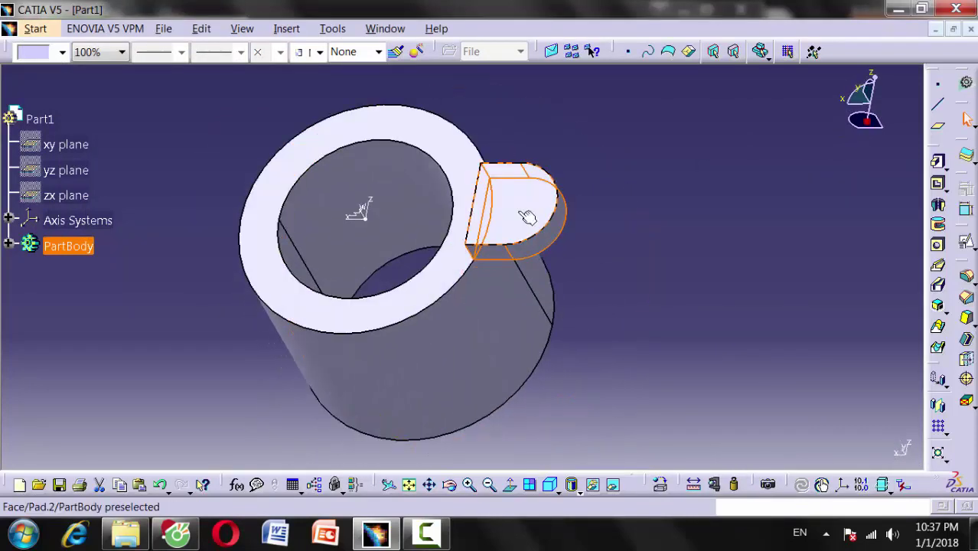
double_click(525, 211)
left_click(767, 384)
left_click(748, 446)
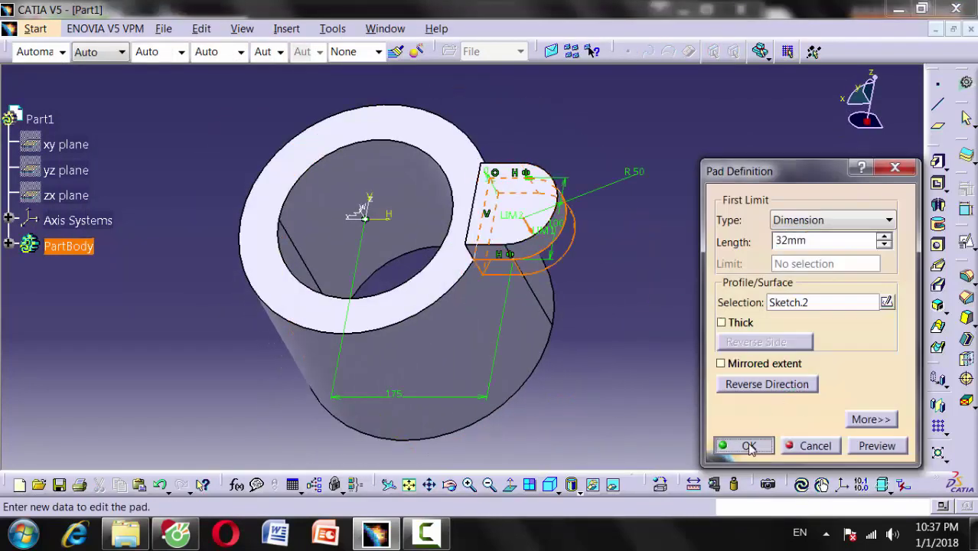
mouse_move(422, 215)
middle_mouse_down()
mouse_move(397, 164)
mouse_move(421, 329)
mouse_move(491, 273)
middle_mouse_up()
middle_click_drag(660, 279, 675, 244)
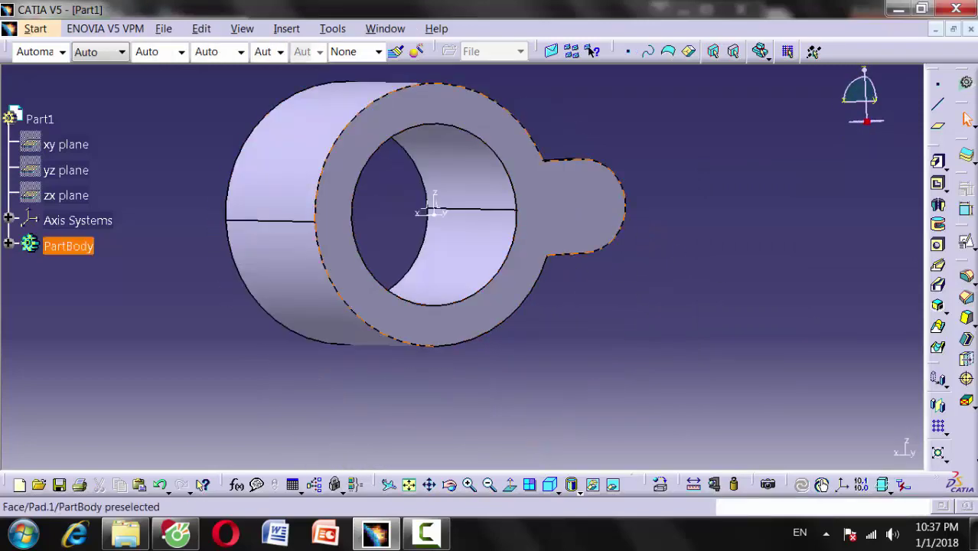
Step: Start a circular pattern with 3 instances at 120° angular spacing
left_click(938, 451)
left_click(944, 446)
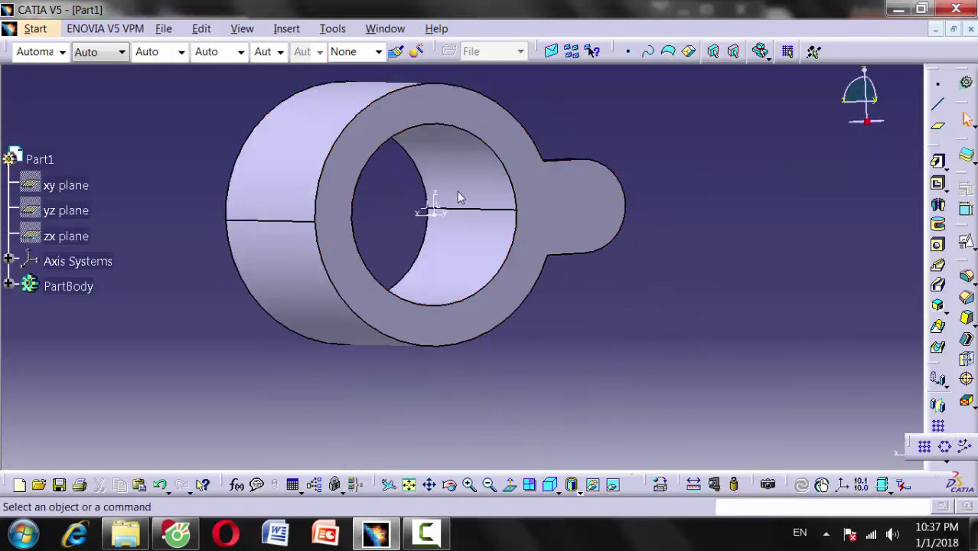
middle_click_drag(498, 294, 550, 275)
left_click(714, 245)
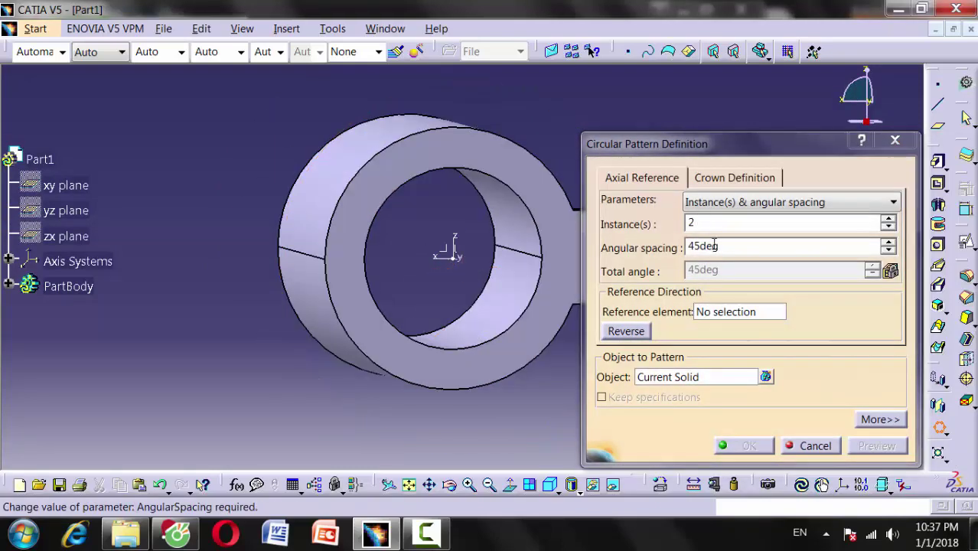
double_click(694, 219)
type("3")
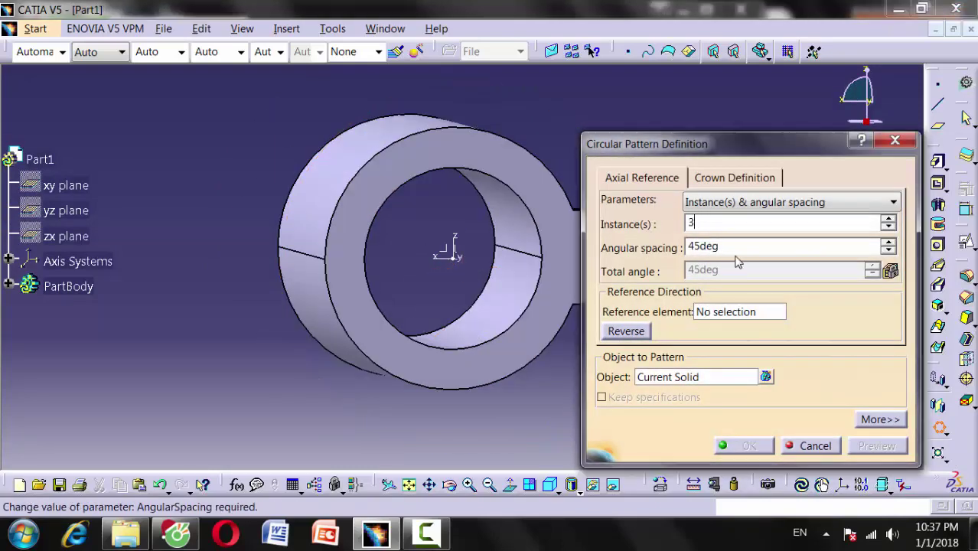
double_click(732, 246)
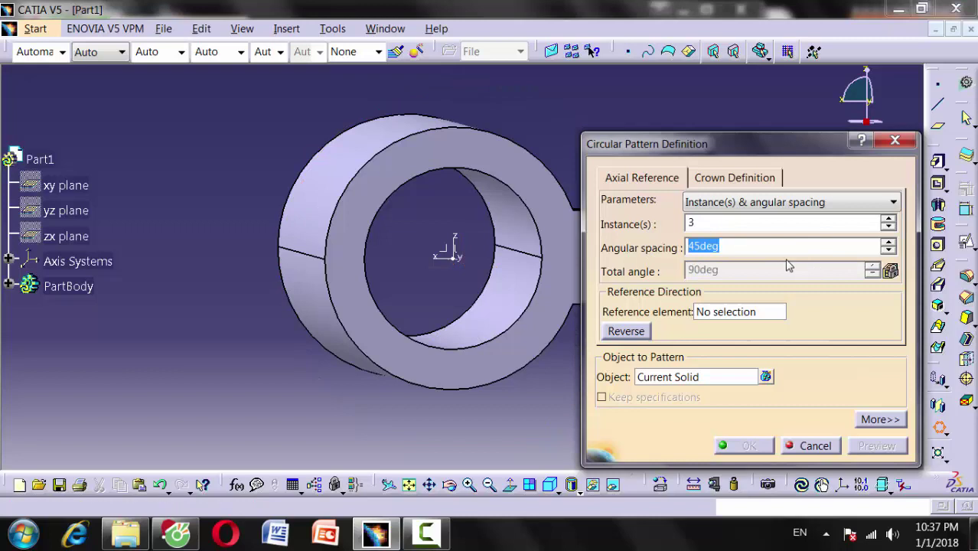
type("120")
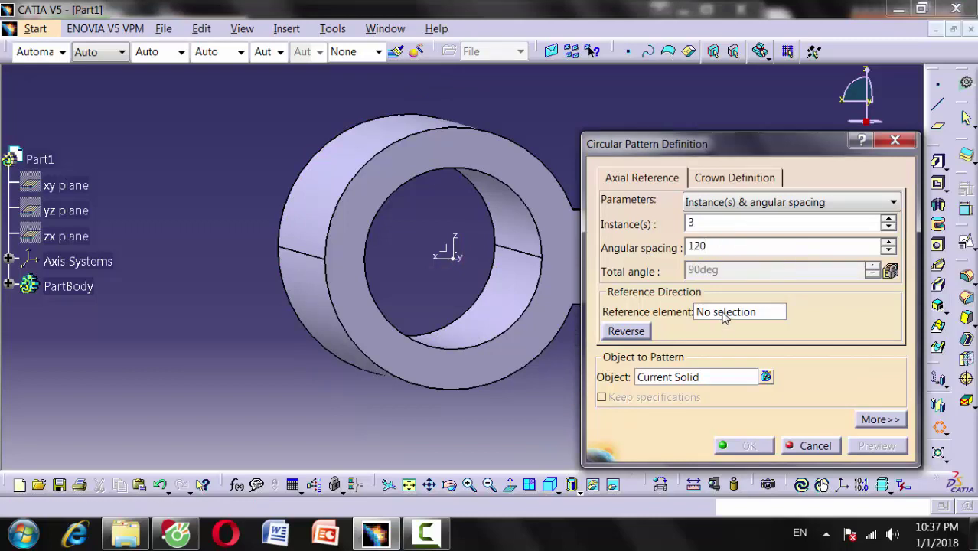
Step: Use Pad.1's face as reference and Pad.2 as the object, creating CircPattern.1
left_click(700, 314)
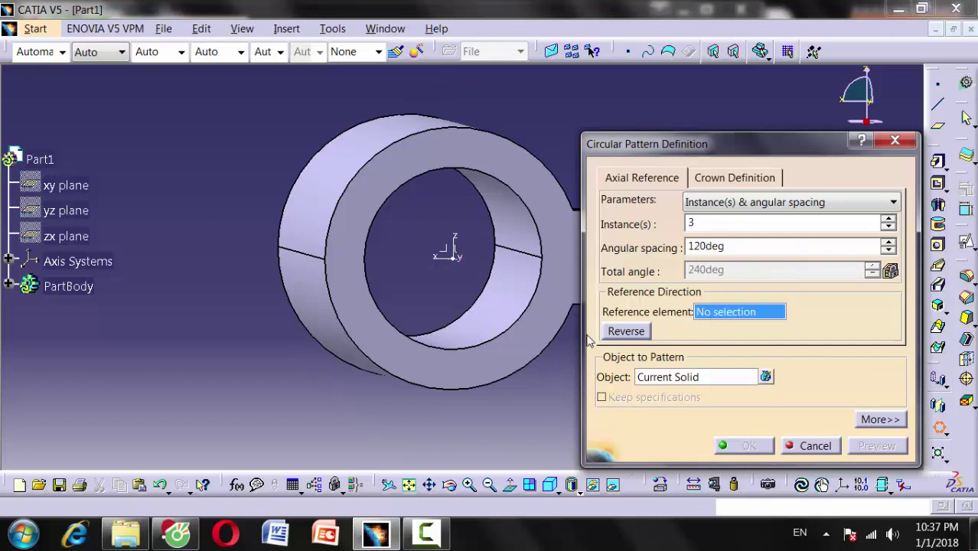
left_click(541, 345)
left_click(676, 380)
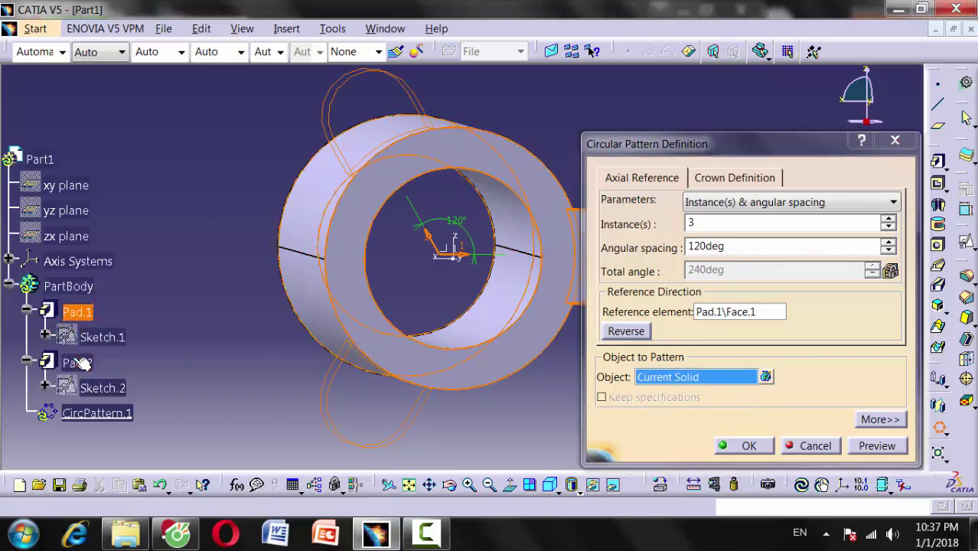
left_click(77, 363)
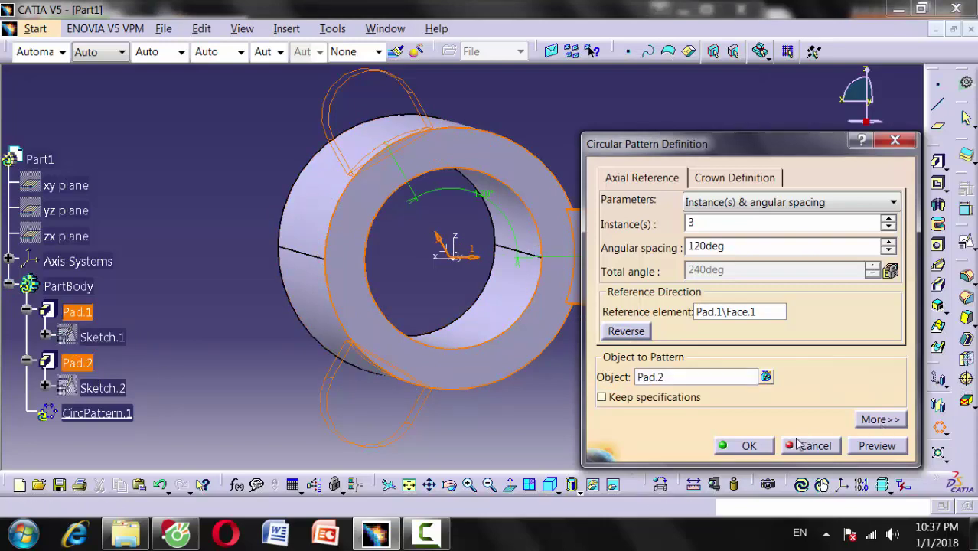
left_click(746, 446)
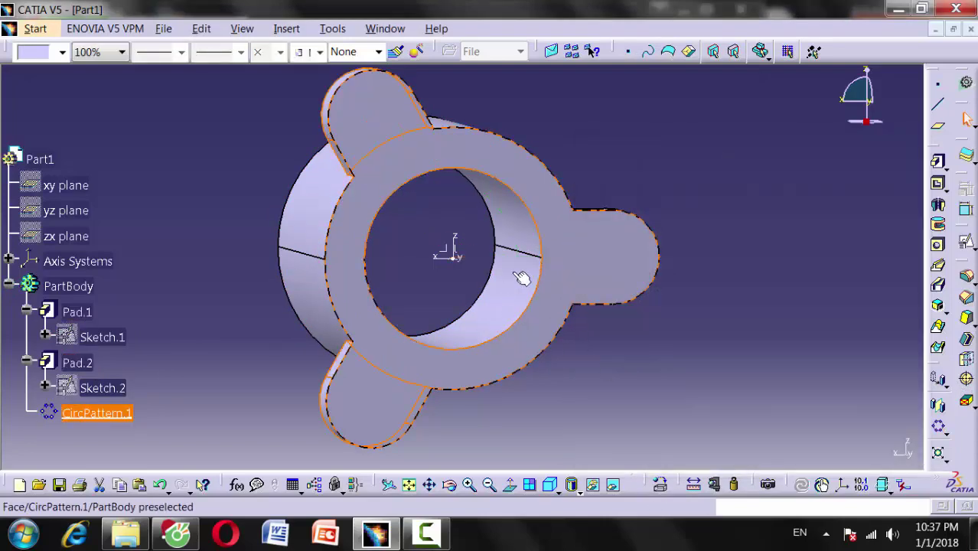
middle_click_drag(610, 252, 627, 342)
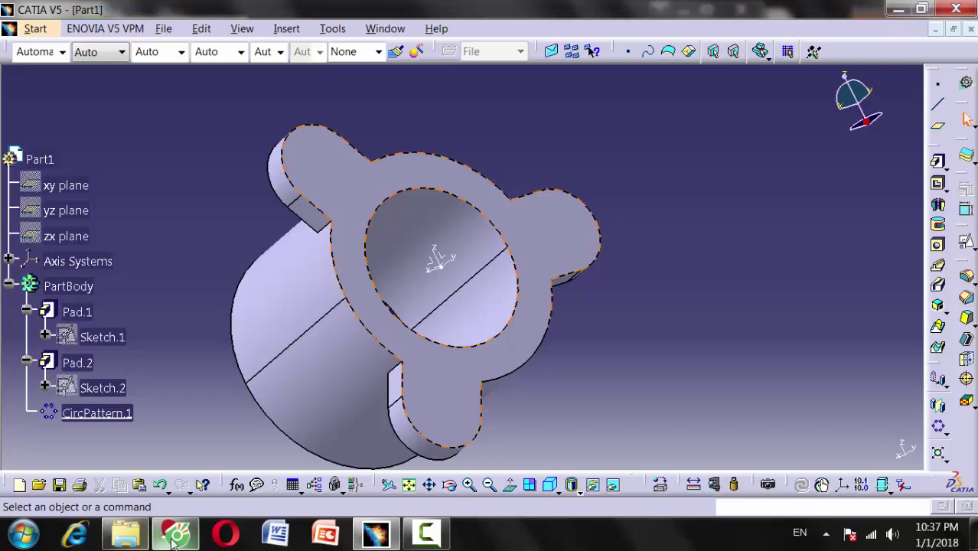
key("alt+Tab")
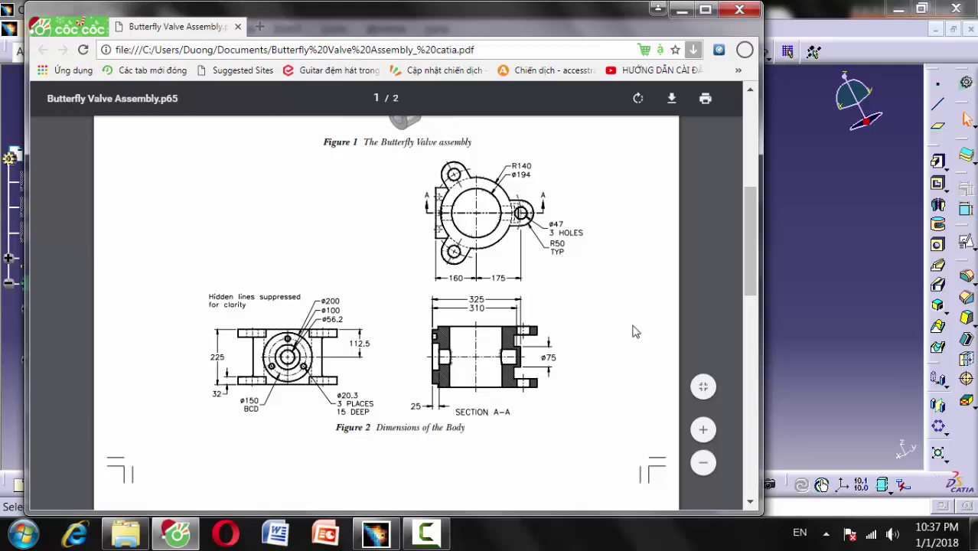
left_click(886, 247)
middle_click_drag(605, 351, 656, 295)
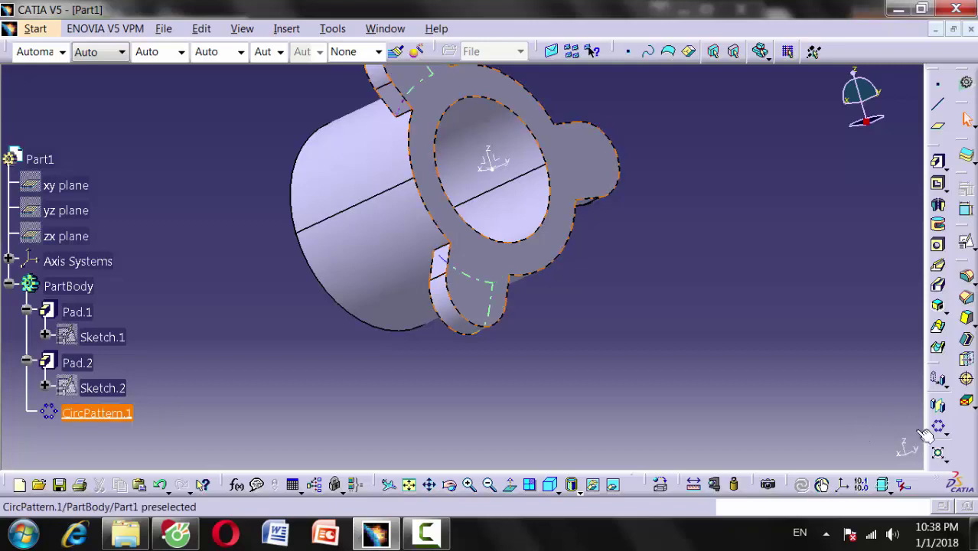
Step: Create a rectangular pattern of CircPattern.1 with 2 instances spaced 193 mm
left_click(942, 432)
left_click(944, 440)
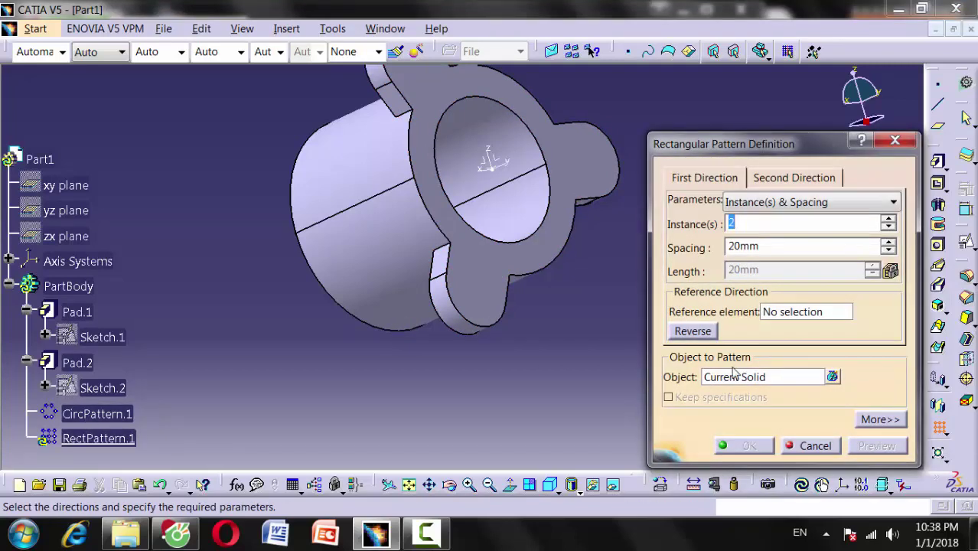
left_click(733, 374)
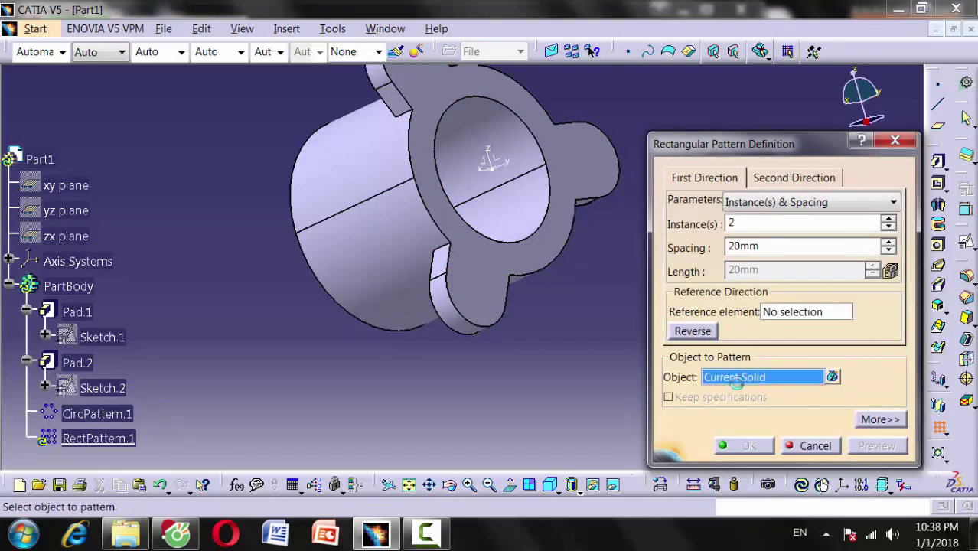
left_click(97, 413)
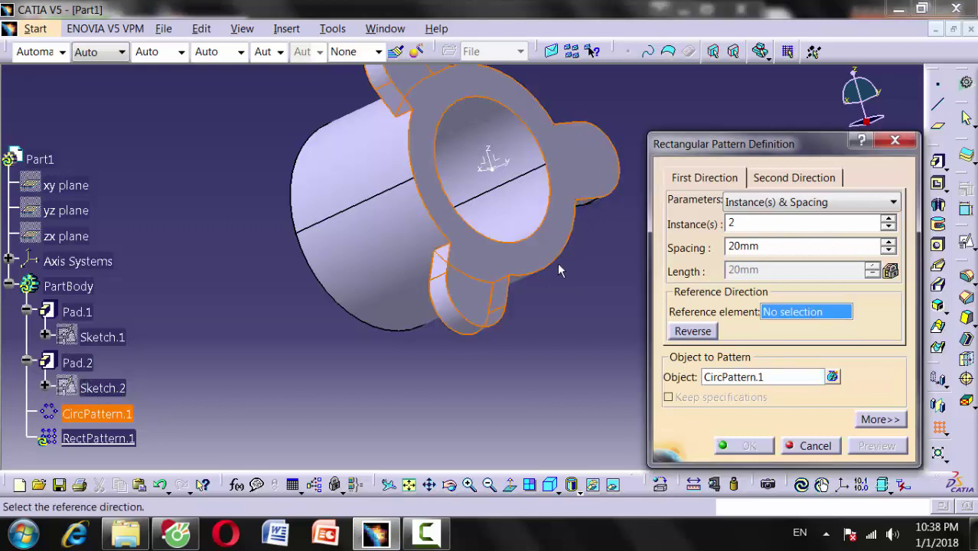
left_click(493, 251)
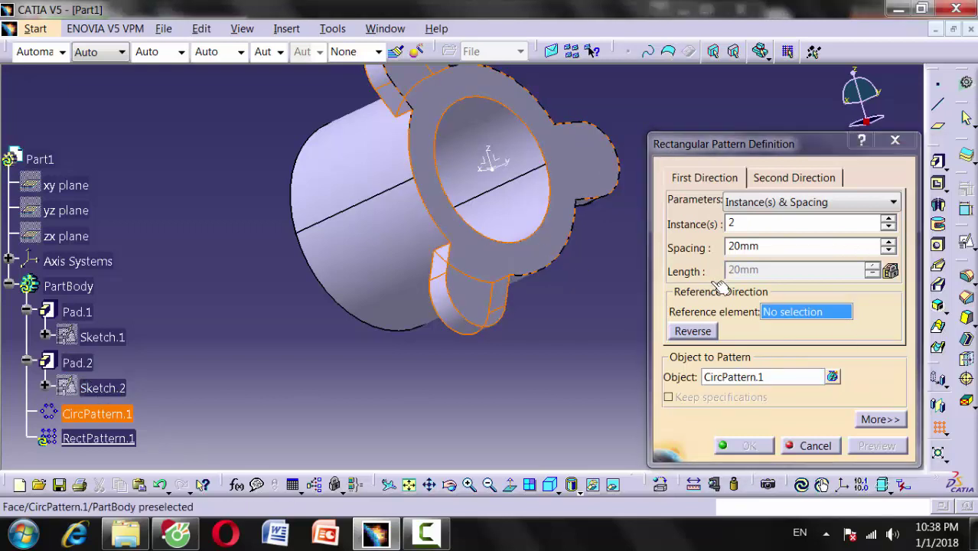
double_click(767, 247)
type("225")
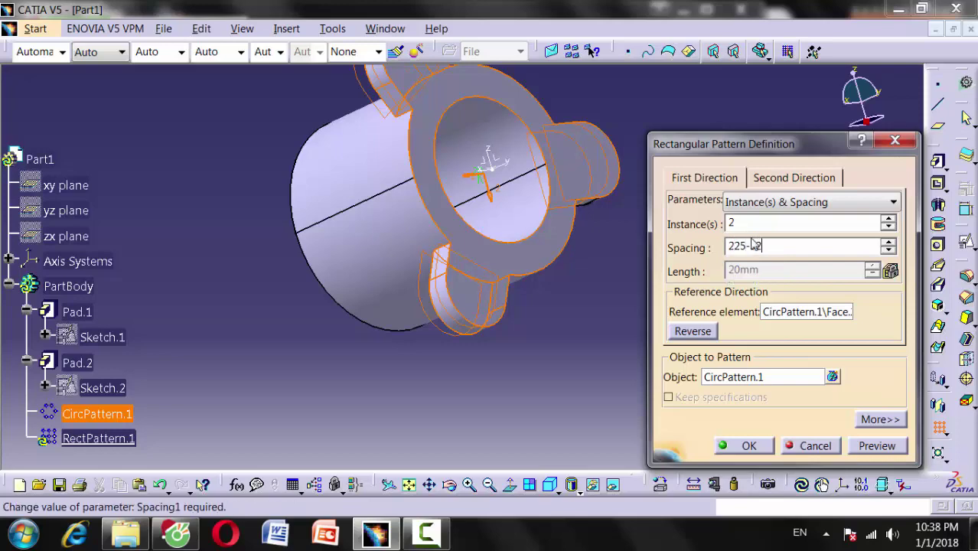
left_click(742, 446)
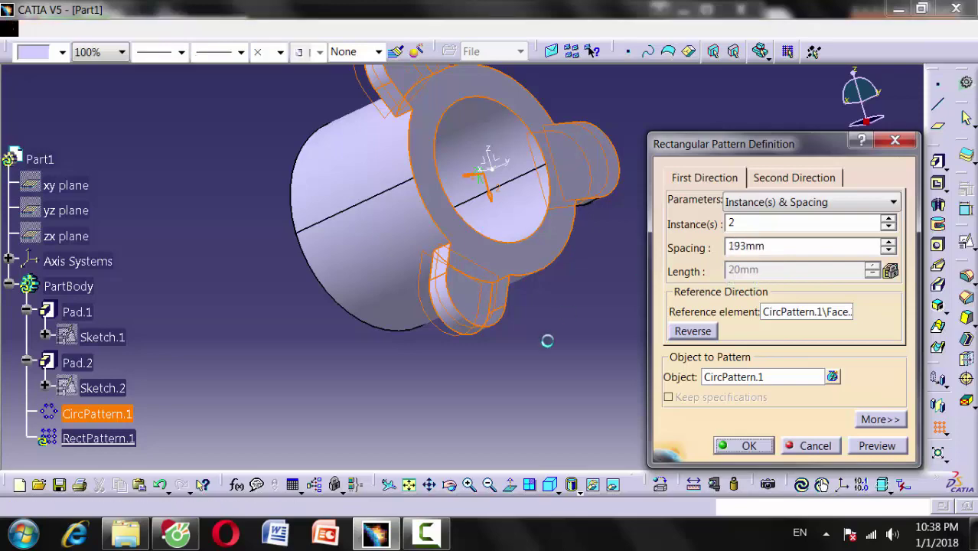
mouse_move(675, 310)
middle_mouse_down()
mouse_move(433, 201)
mouse_move(225, 391)
middle_mouse_up()
scroll(153, 395, "down", 2)
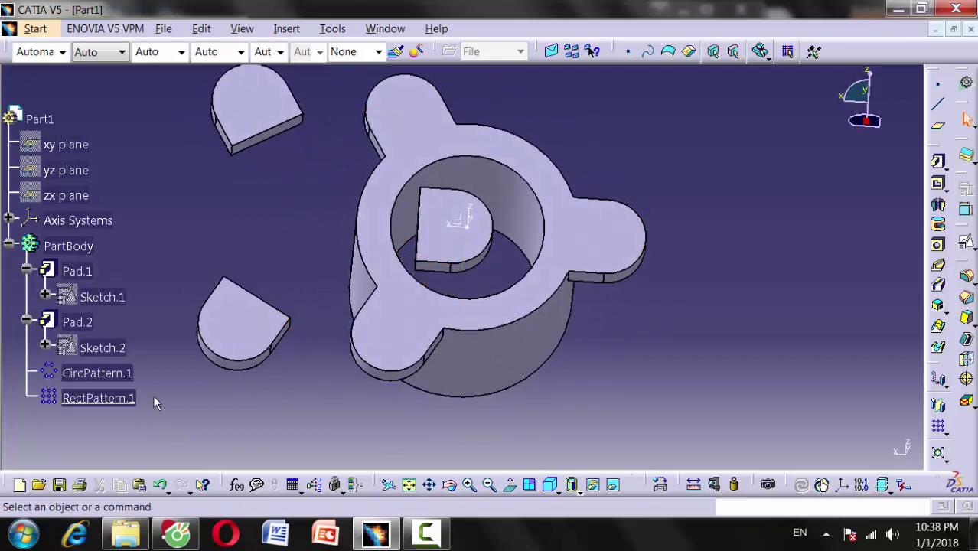
Step: Redefine the pattern direction along the Y axis and reverse it so the lugs reach the far end
left_click(126, 399)
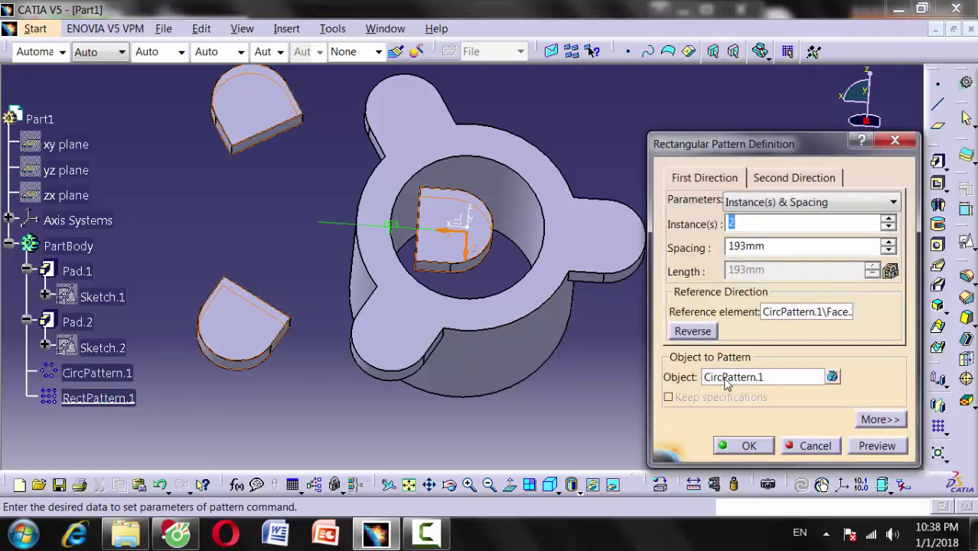
left_click(804, 313)
middle_click_drag(517, 371, 475, 335)
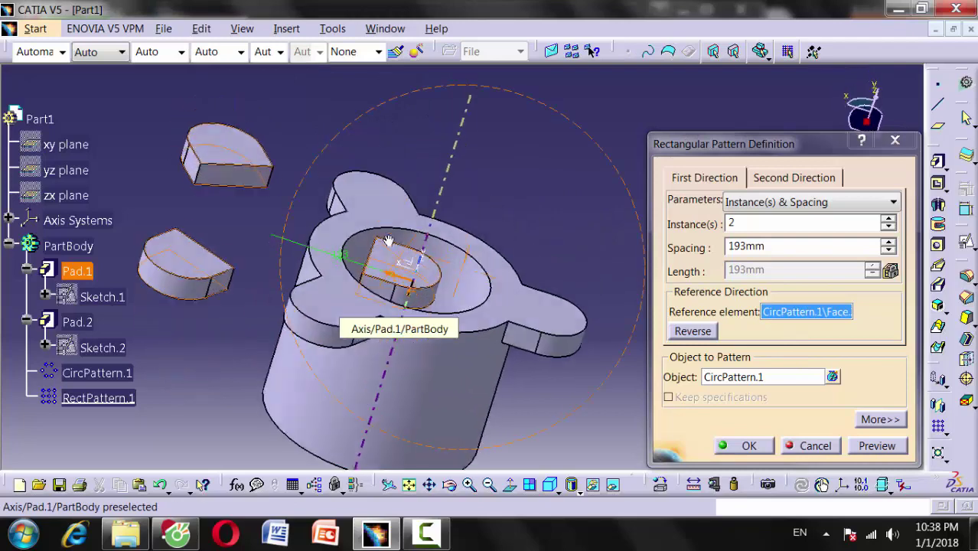
left_click(443, 264)
left_click(458, 256)
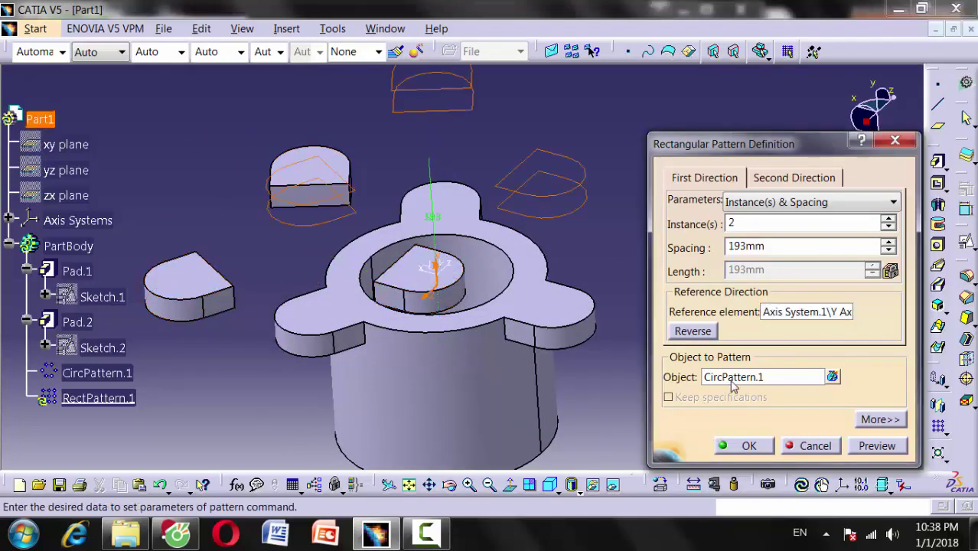
left_click(703, 331)
middle_click_drag(410, 316, 437, 306)
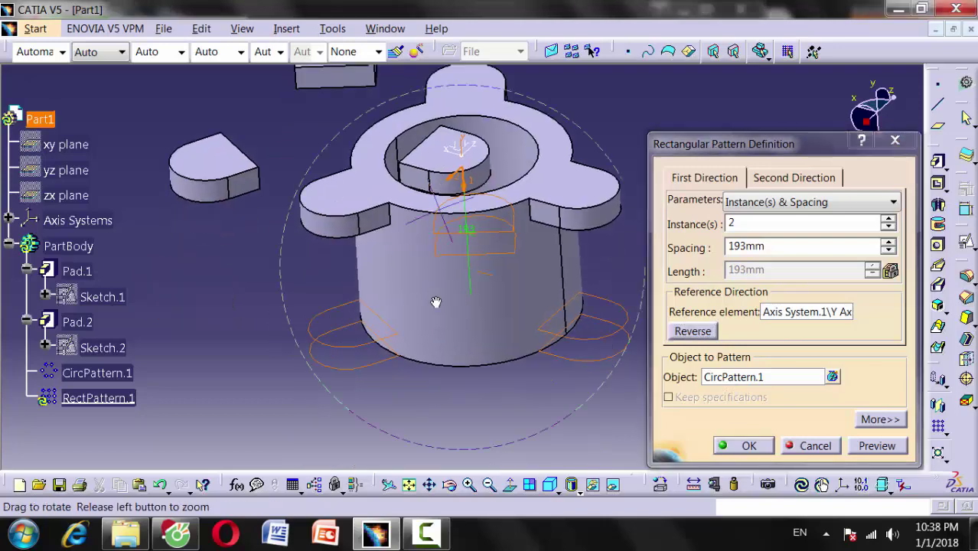
left_click(748, 446)
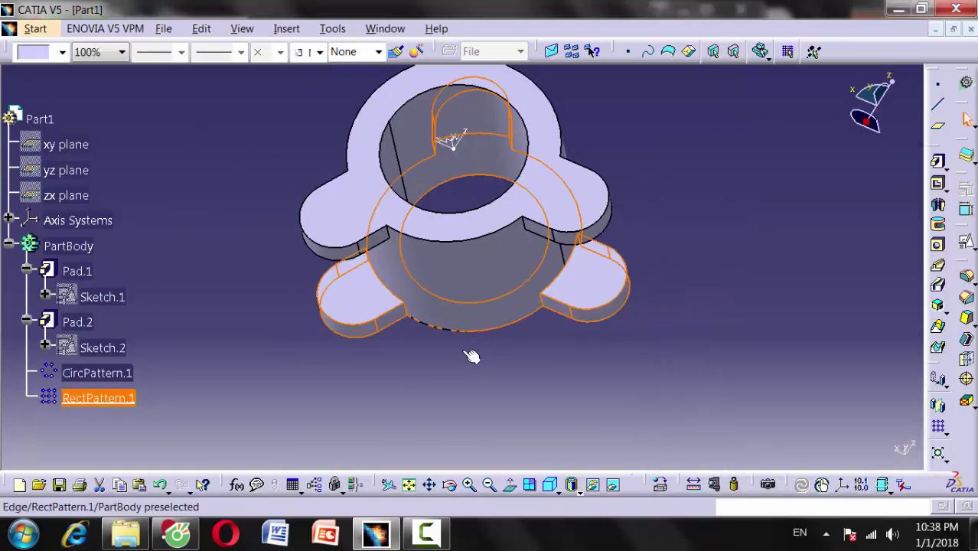
mouse_move(468, 359)
middle_mouse_down()
mouse_move(525, 387)
mouse_move(622, 392)
middle_mouse_up()
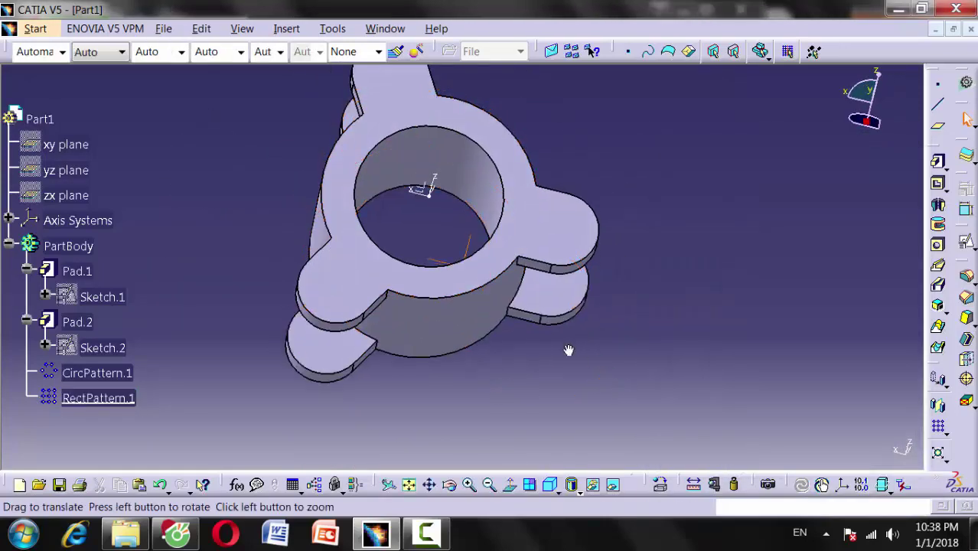
mouse_move(569, 350)
middle_mouse_down()
mouse_move(527, 398)
mouse_move(572, 327)
mouse_move(558, 289)
mouse_move(525, 439)
mouse_move(541, 310)
middle_mouse_up()
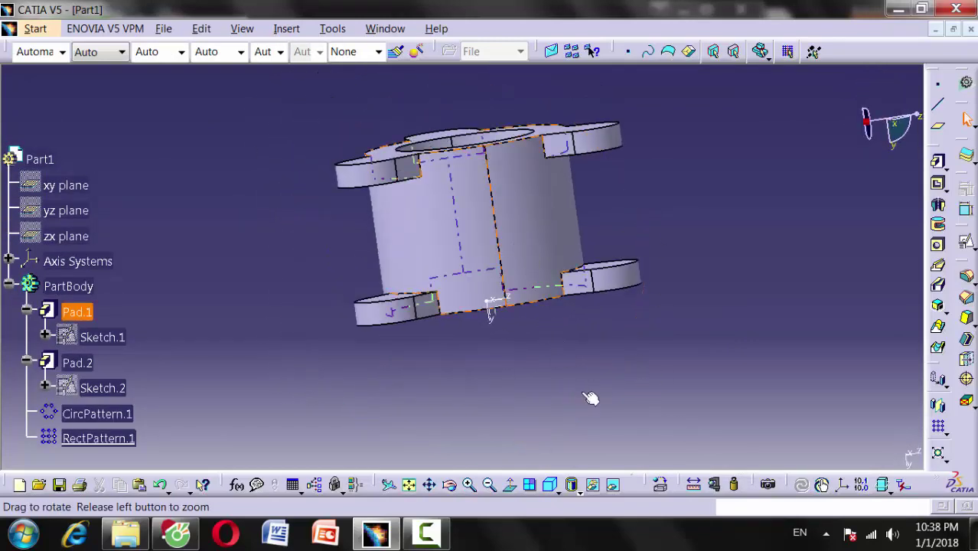
mouse_move(589, 397)
middle_mouse_down()
mouse_move(527, 328)
mouse_move(488, 243)
mouse_move(417, 393)
mouse_move(419, 411)
mouse_move(528, 286)
mouse_move(434, 265)
mouse_move(594, 161)
mouse_move(541, 107)
middle_mouse_up()
mouse_move(624, 385)
middle_mouse_down()
mouse_move(432, 343)
mouse_move(696, 349)
mouse_move(596, 448)
middle_mouse_up()
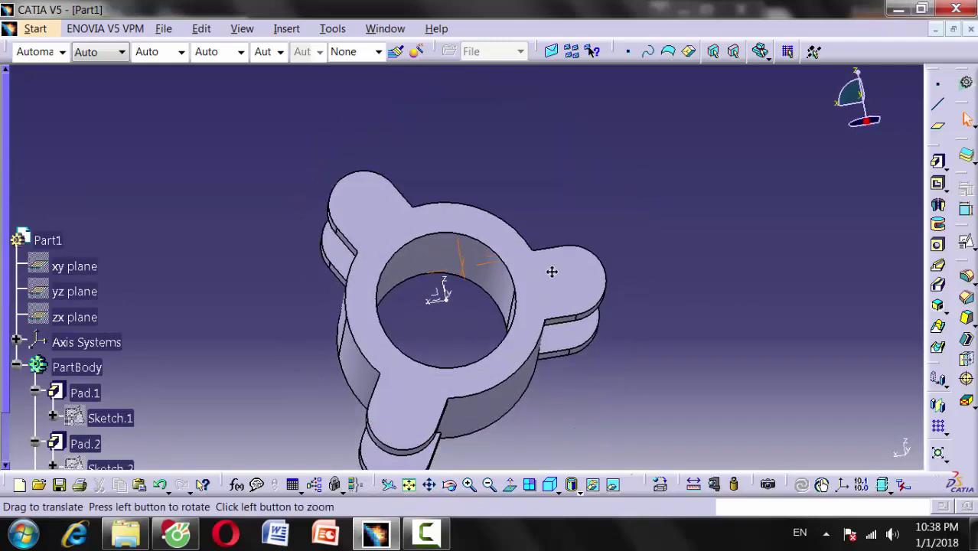
mouse_move(552, 270)
middle_mouse_down()
mouse_move(522, 282)
mouse_move(612, 391)
mouse_move(645, 277)
middle_mouse_up()
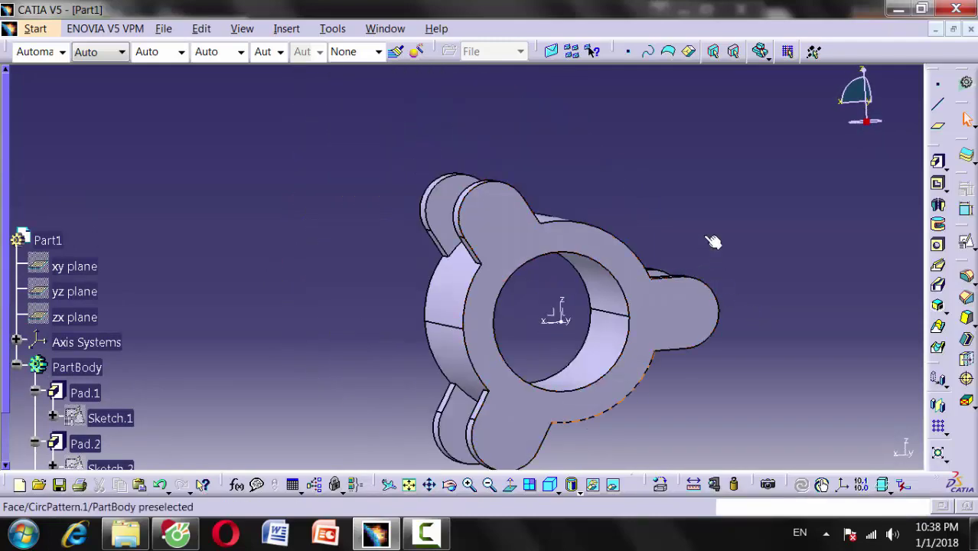
left_click(175, 533)
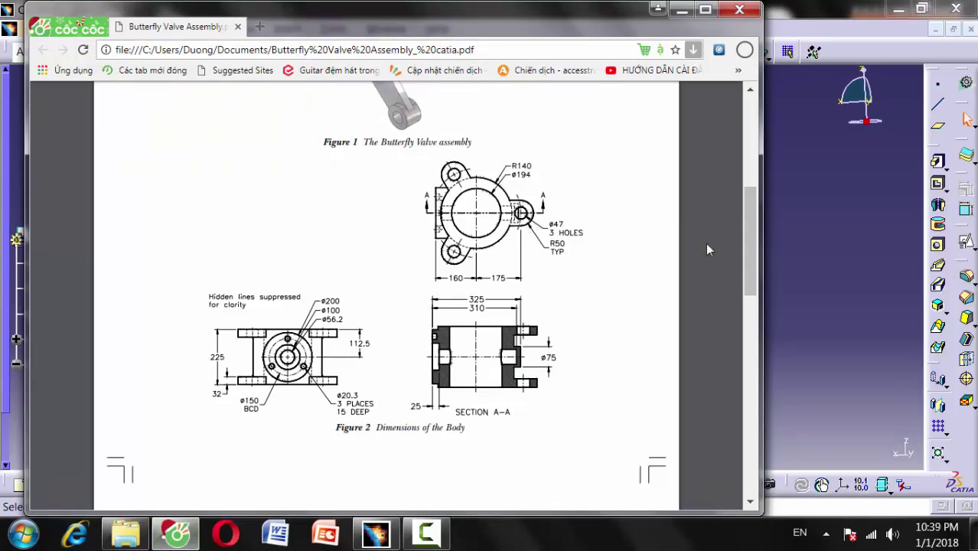
left_click(799, 255)
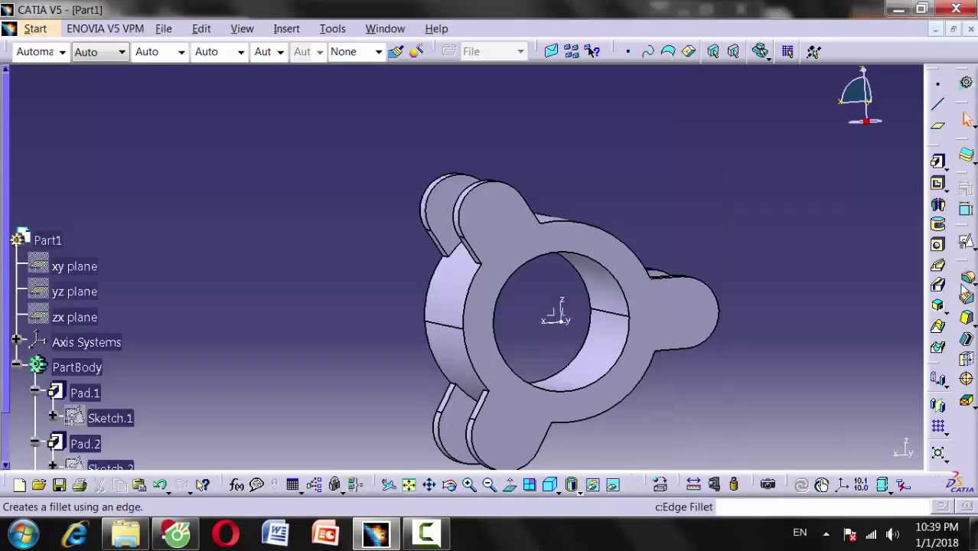
Step: Start a sketch on the front lug face and draw a circle in the right lug
left_click(968, 245)
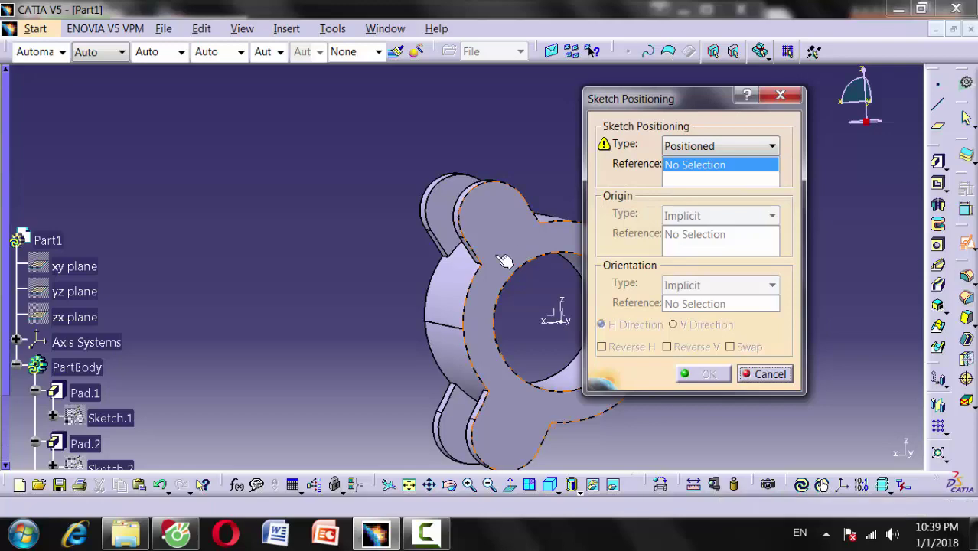
middle_click_drag(537, 262, 372, 227)
left_click(718, 193)
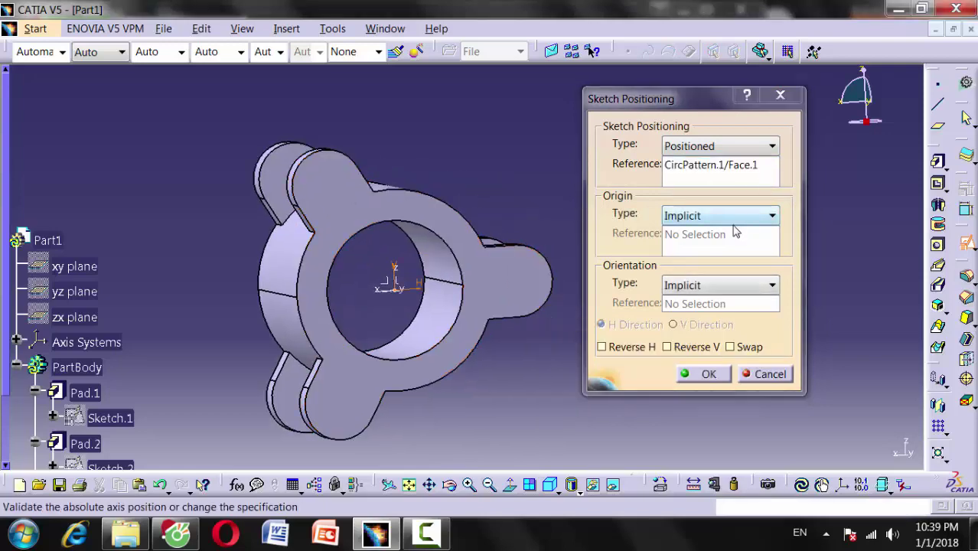
left_click(691, 372)
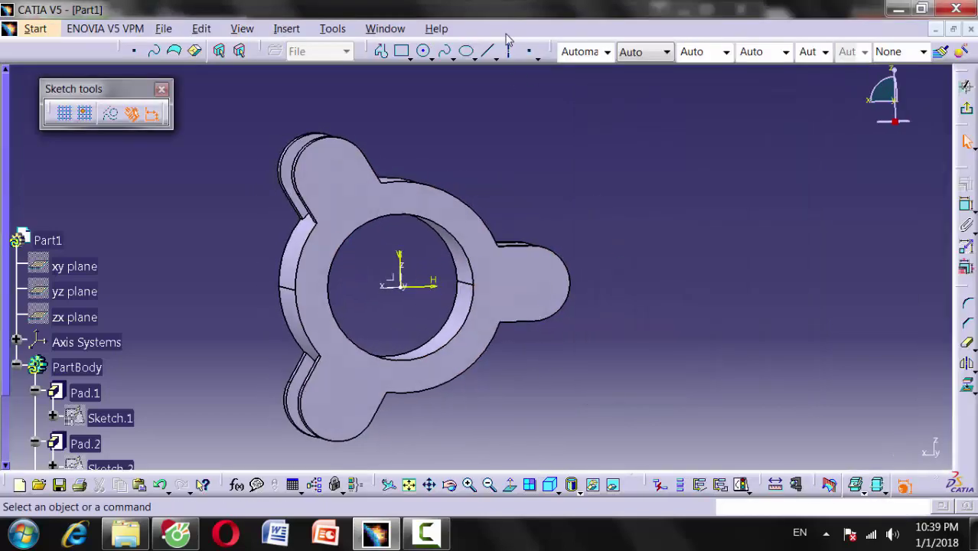
left_click(424, 52)
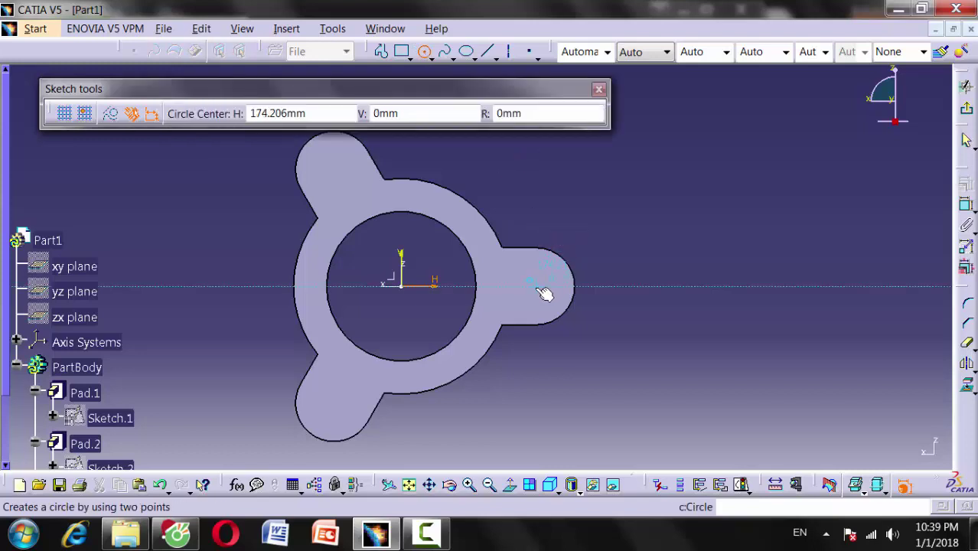
left_click(541, 282)
left_click(557, 298)
Step: Constrain the circle to a 47 mm diameter, centre it on the lug's rounded end, and exit
left_click(965, 205)
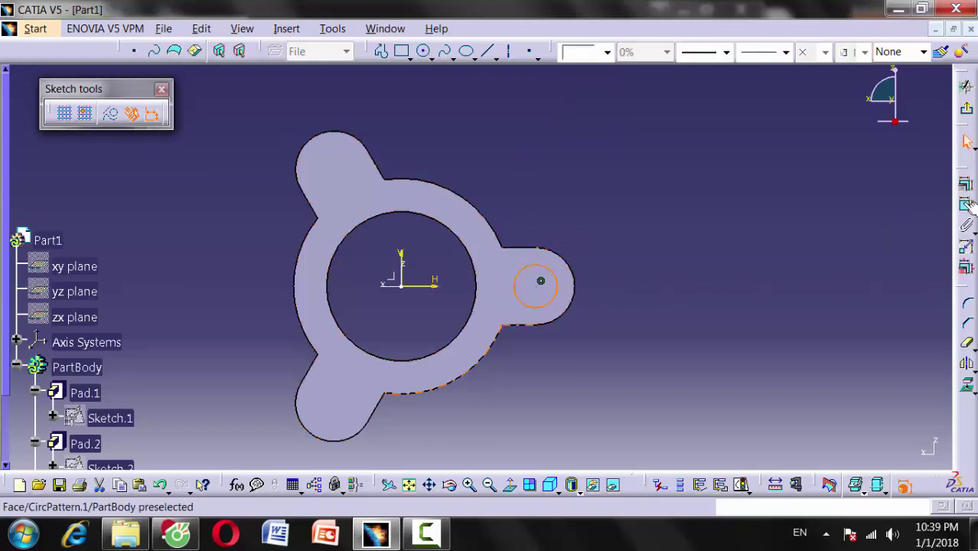
left_click(556, 272)
left_click(560, 226)
double_click(559, 228)
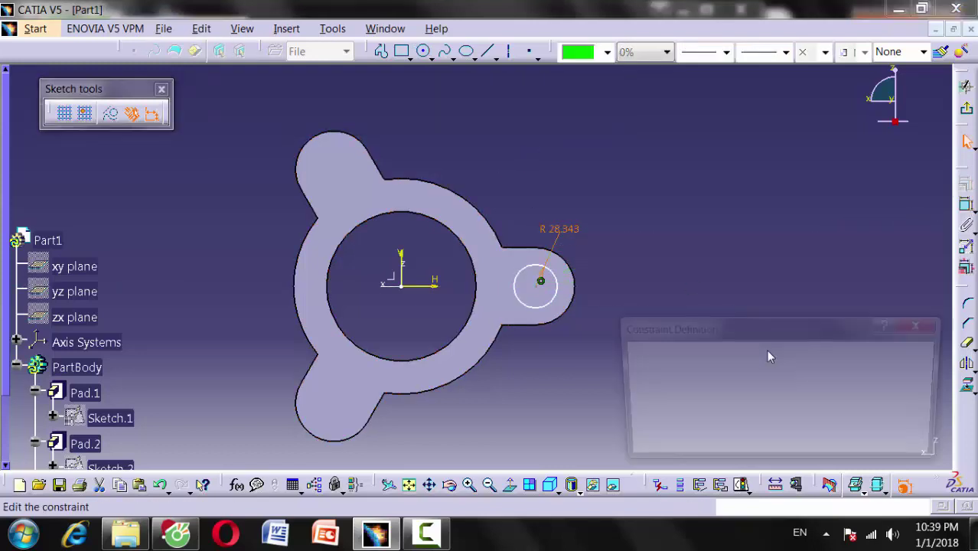
left_click(742, 398)
left_click(710, 433)
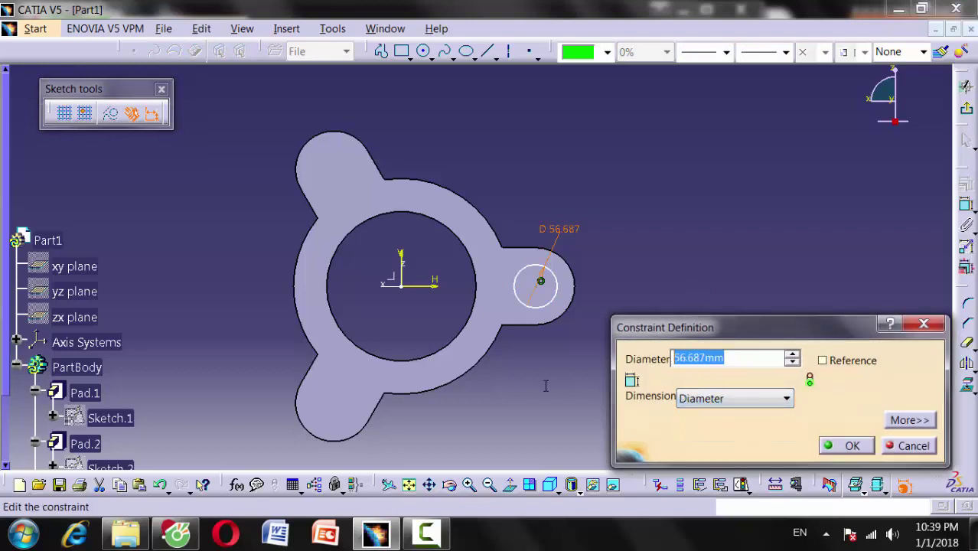
type("47")
key("Return")
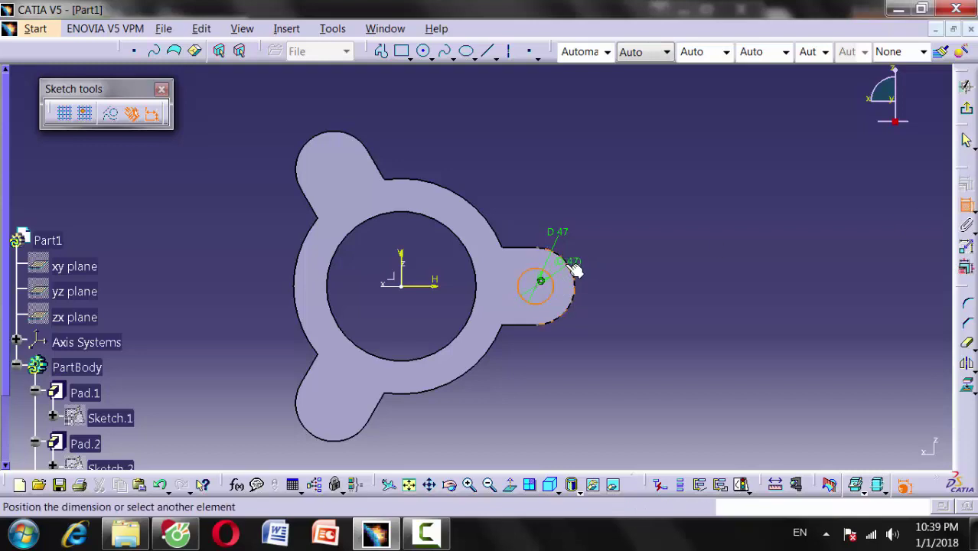
right_click(575, 268)
left_click(620, 439)
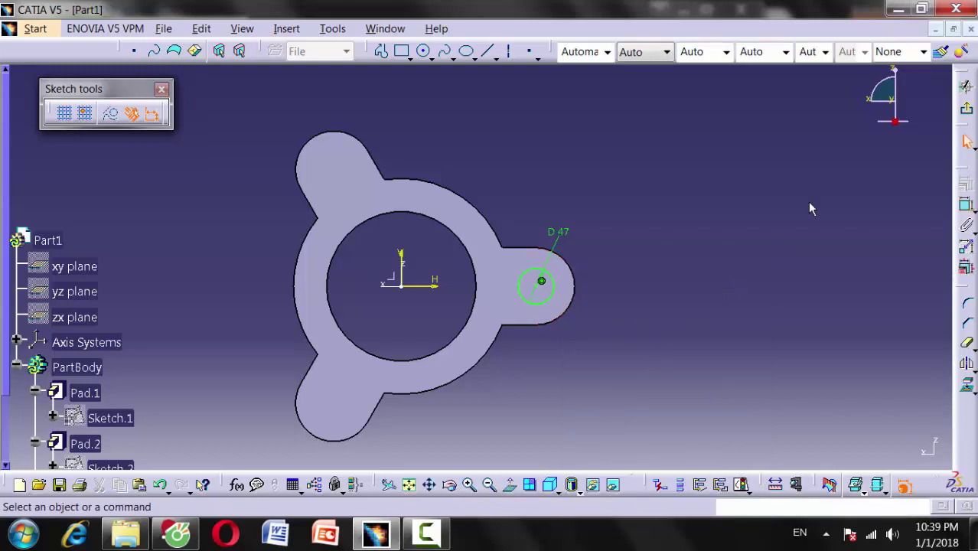
left_click(969, 112)
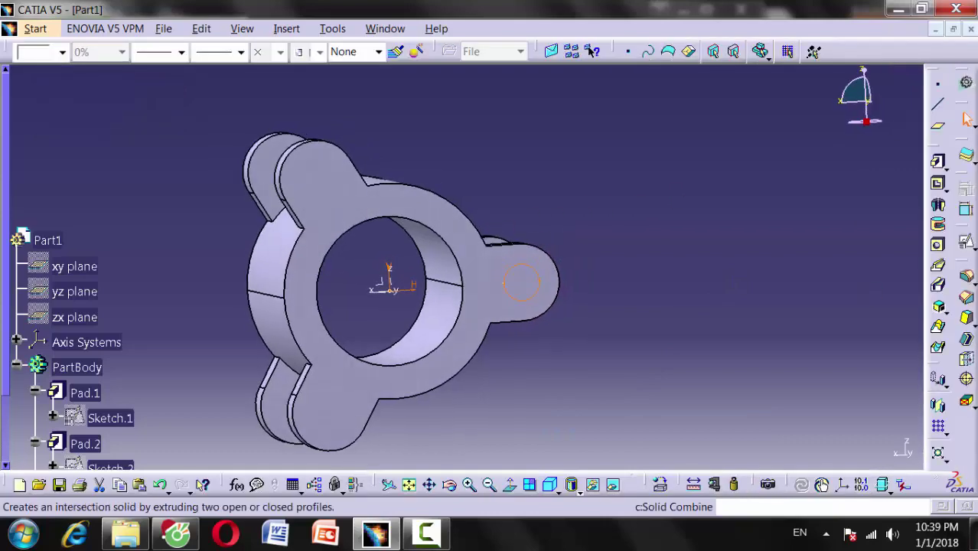
Step: Pocket the 47 mm circle Up to last for a through-hole, then select Pocket.1 in the tree
left_click(940, 186)
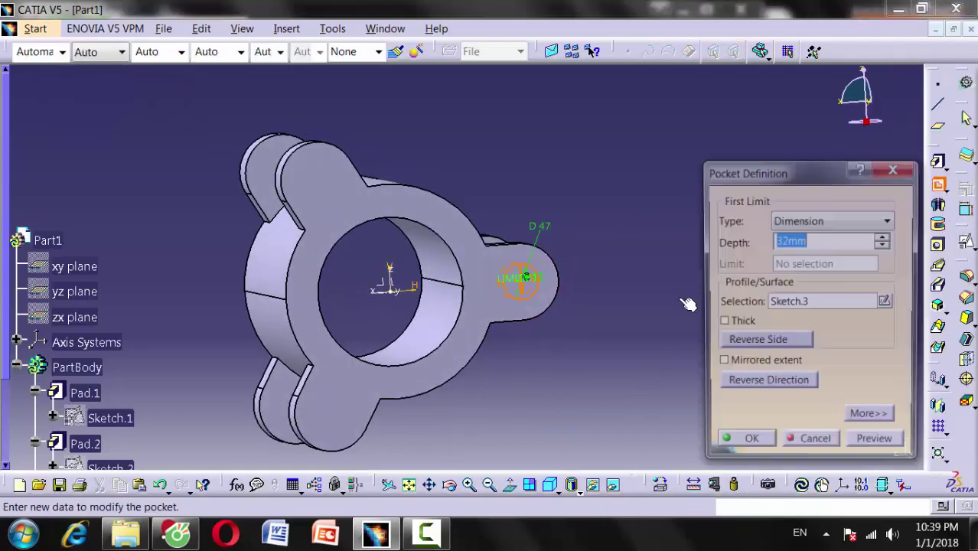
left_click(822, 220)
left_click(819, 267)
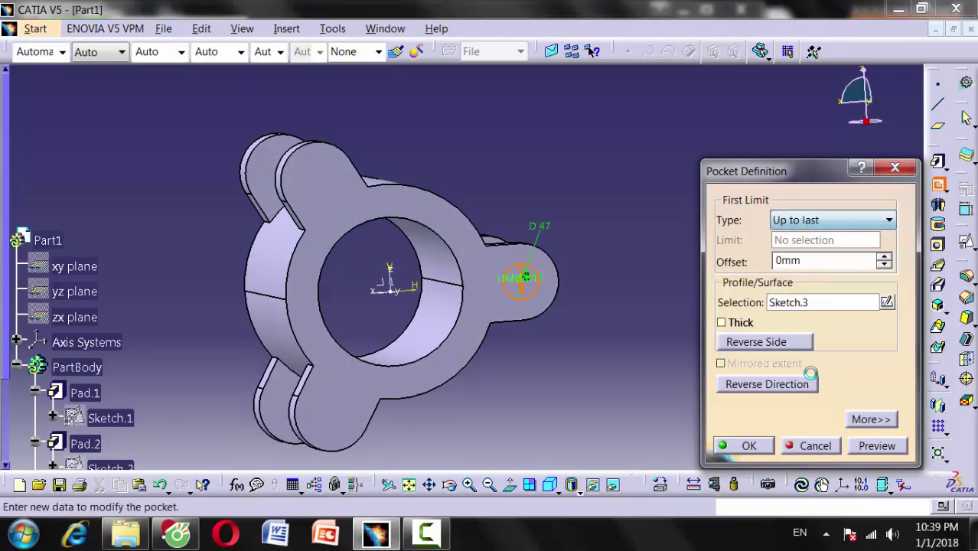
left_click(746, 446)
left_click(629, 371)
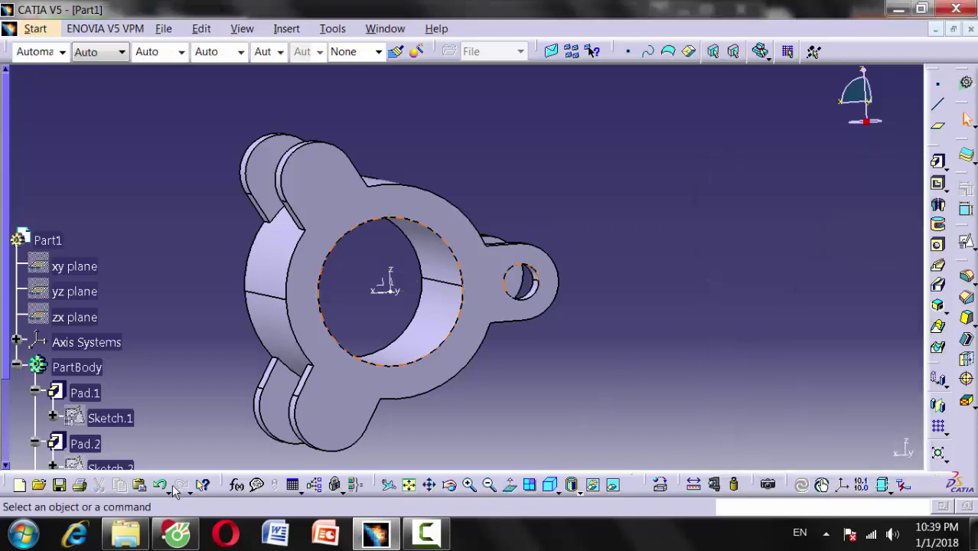
scroll(190, 403, "down", 3)
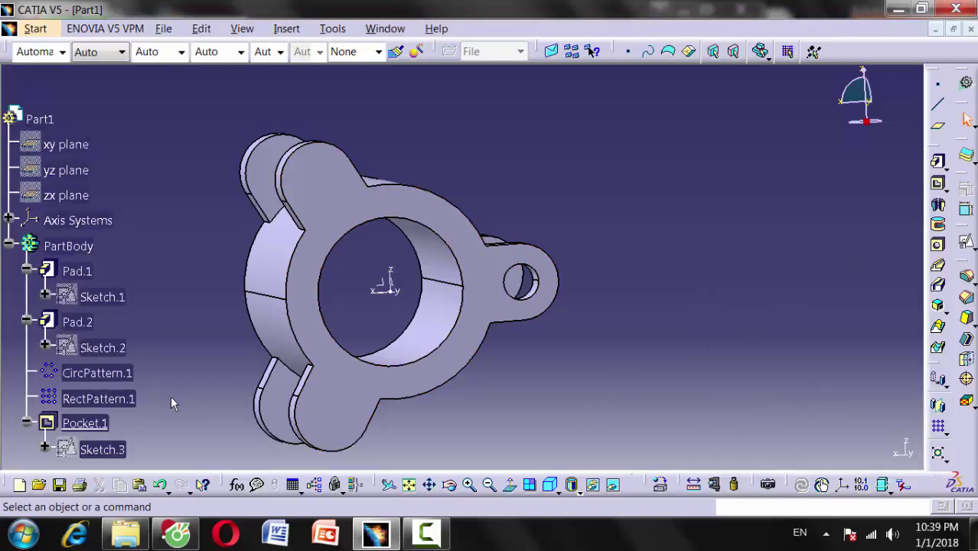
left_click(86, 423)
Step: Circular-pattern Pocket.1 into 3 instances at 120°, using a part face as reference, then show the drawing PDF
left_click(941, 435)
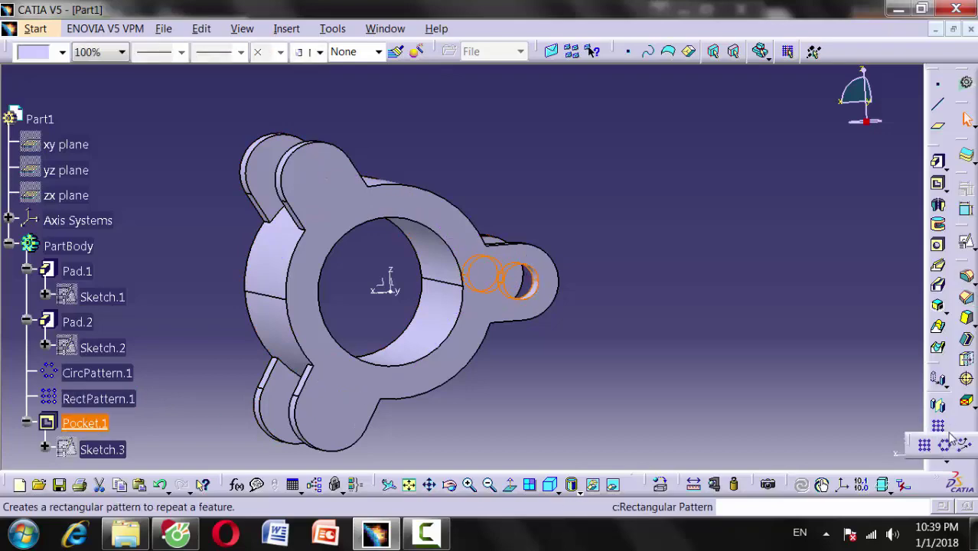
left_click(948, 449)
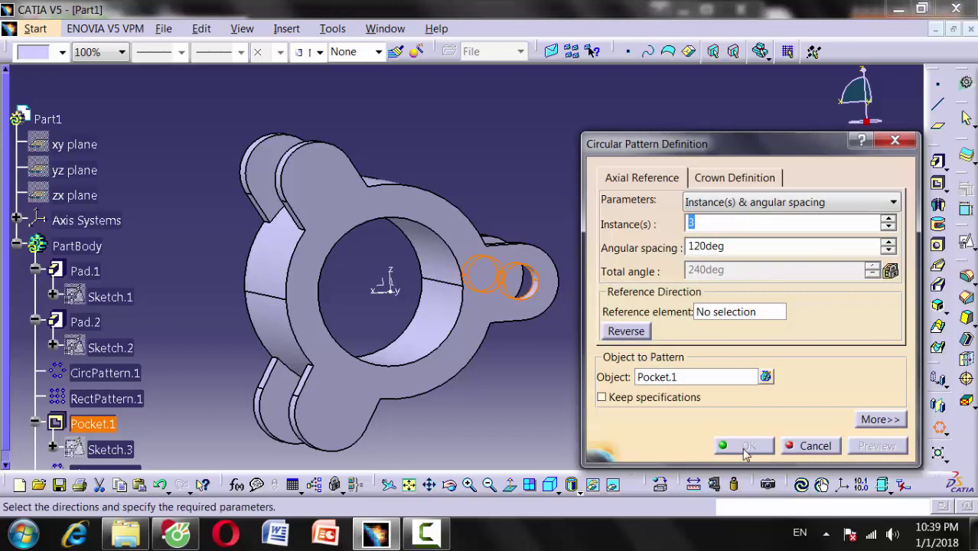
left_click(730, 319)
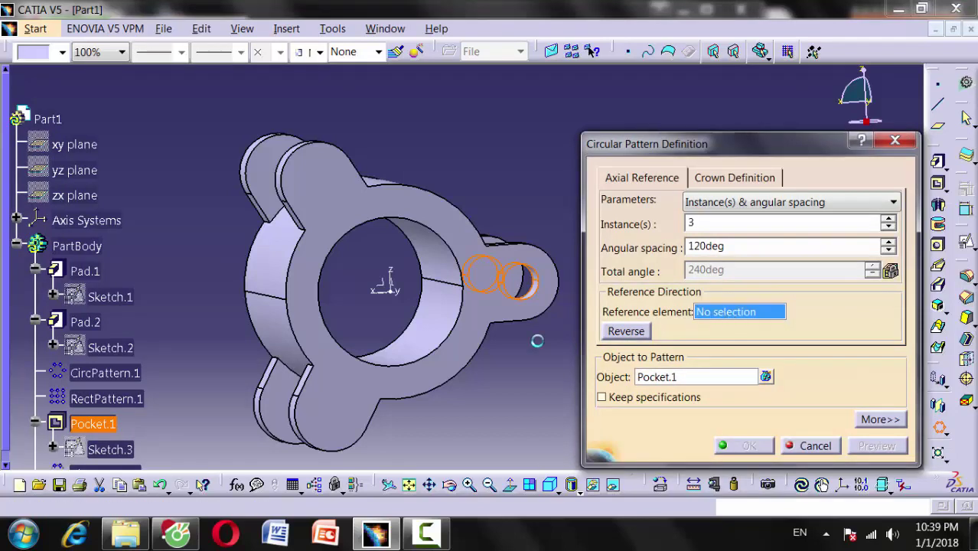
left_click(465, 358)
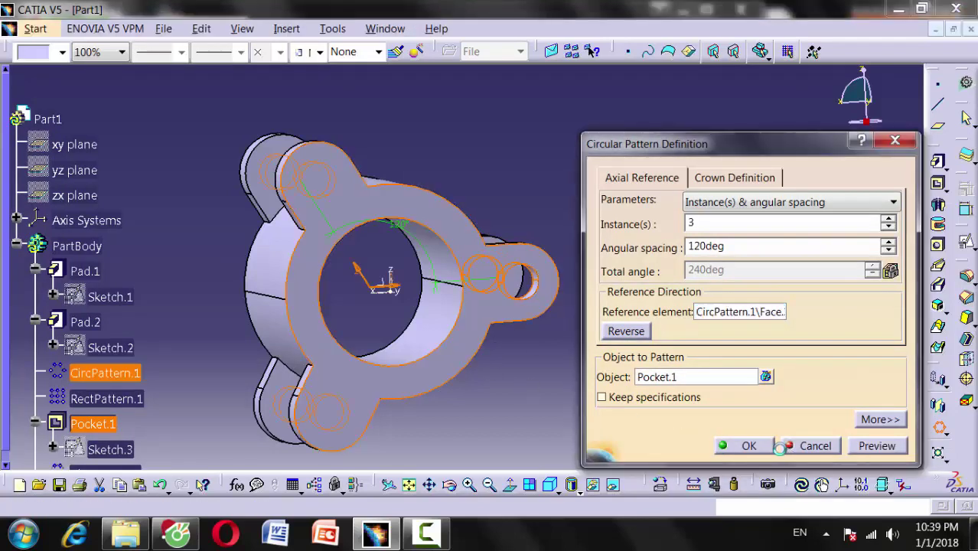
left_click(746, 448)
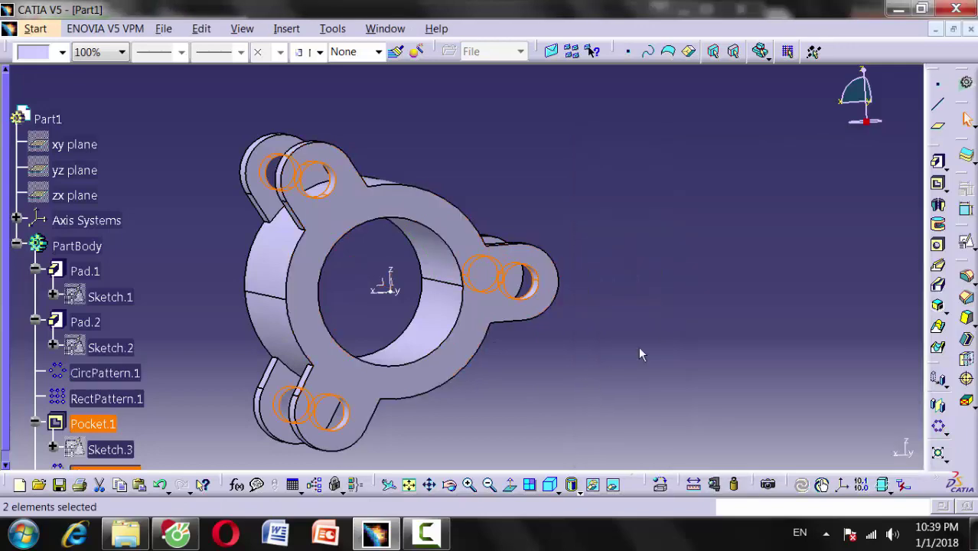
mouse_move(632, 343)
middle_mouse_down()
mouse_move(526, 317)
mouse_move(484, 406)
middle_mouse_up()
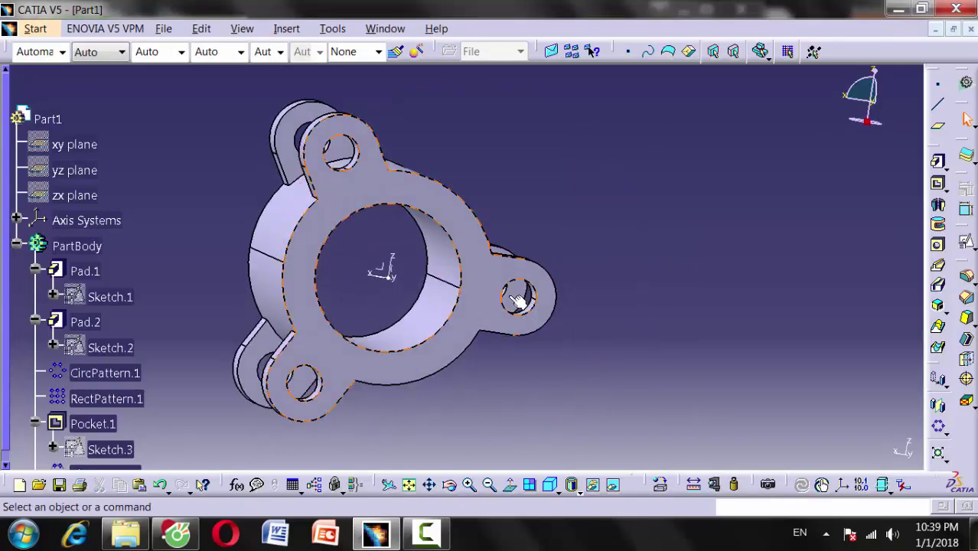
mouse_move(517, 300)
middle_mouse_down()
mouse_move(484, 376)
mouse_move(658, 312)
middle_mouse_up()
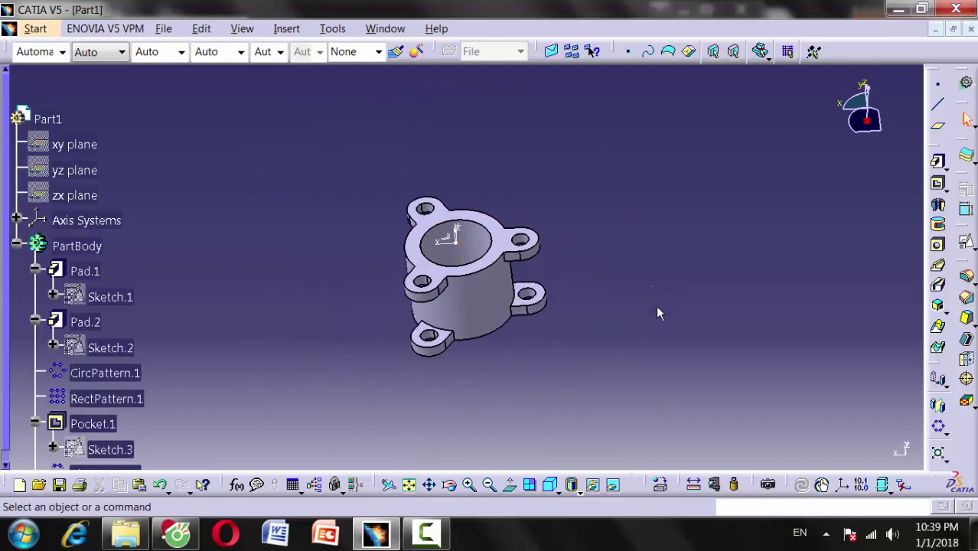
left_click(175, 533)
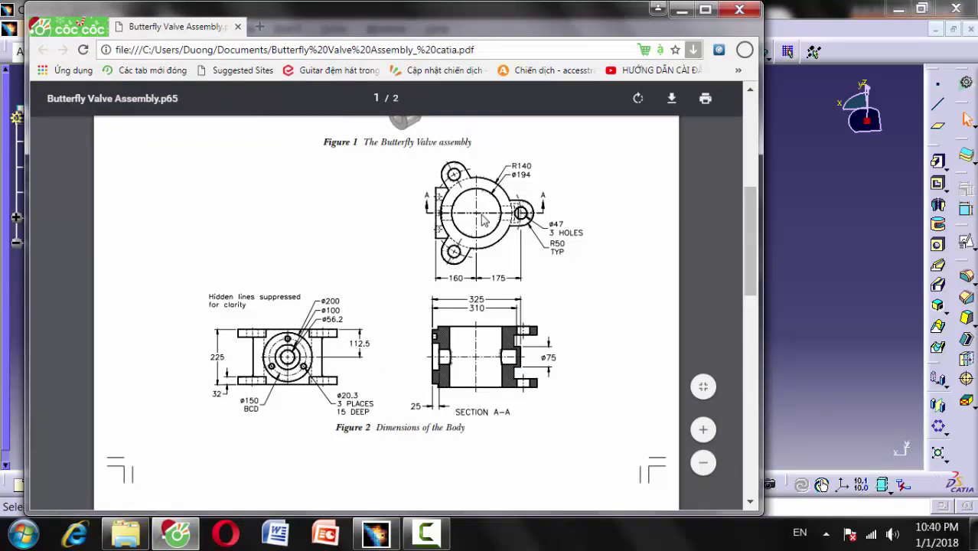
Step: Switch back to the CATIA window and orbit the lugged part to a new viewpoint
left_click(861, 307)
mouse_move(565, 377)
middle_mouse_down()
mouse_move(617, 334)
mouse_move(635, 301)
mouse_move(618, 353)
middle_mouse_up()
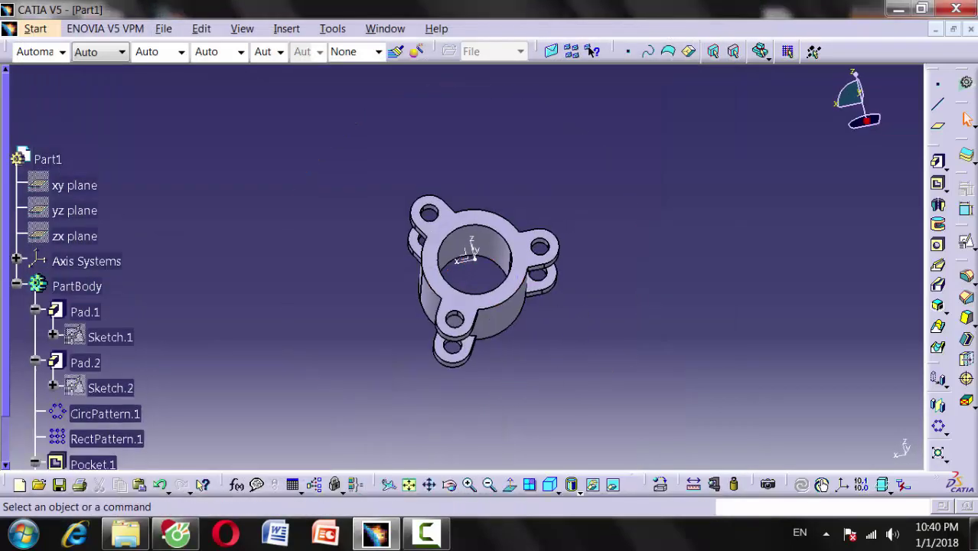
Step: Start a positioned sketch on a new plane offset 160 mm from the YZ plane, with axes swapped
left_click(966, 243)
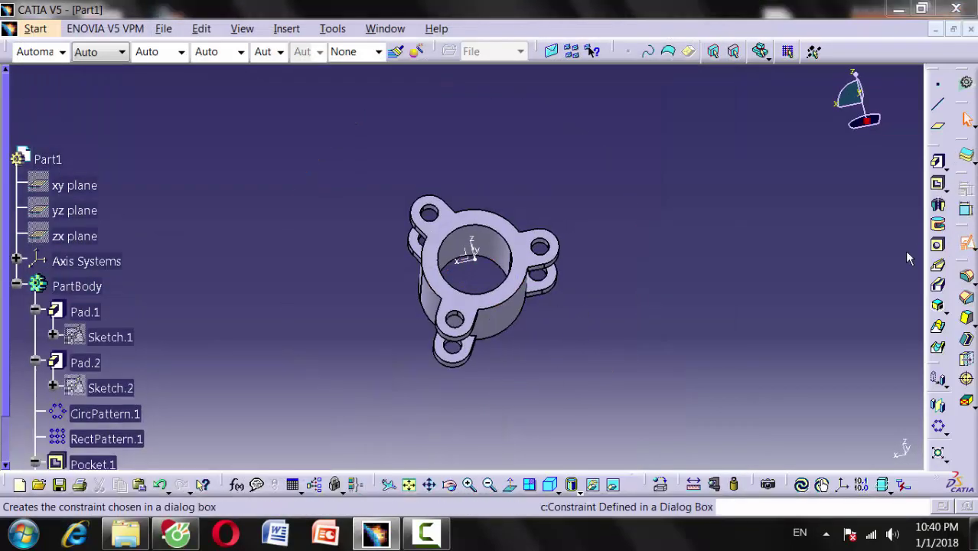
right_click(737, 175)
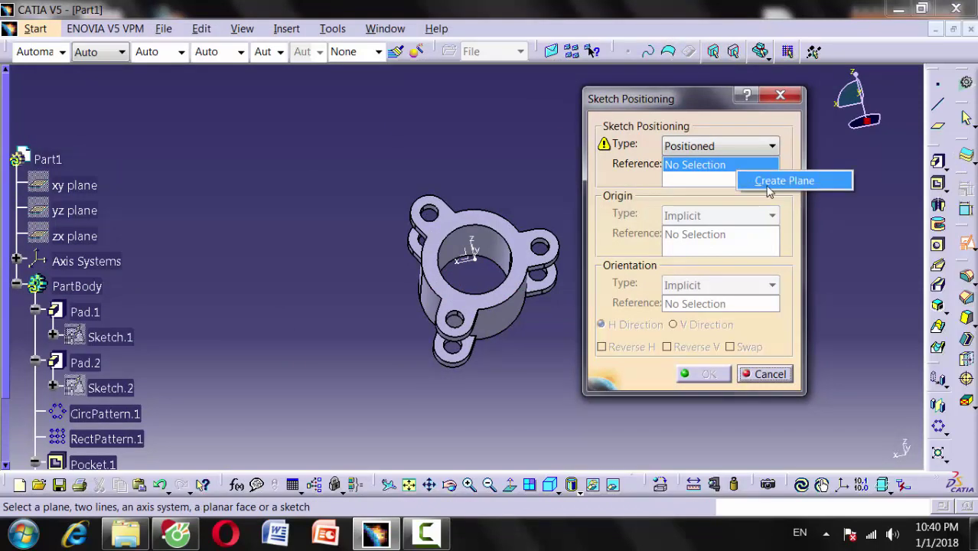
left_click(767, 186)
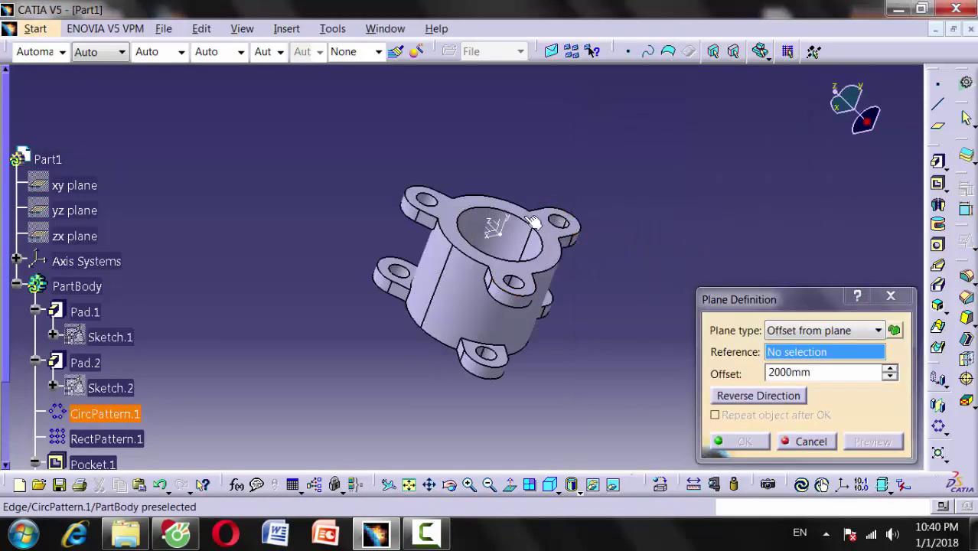
left_click(499, 228)
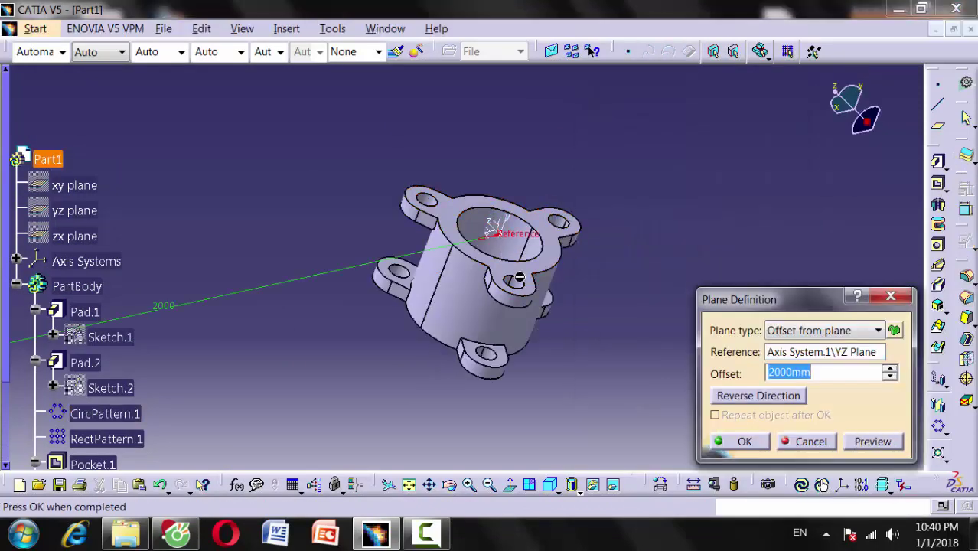
type("160")
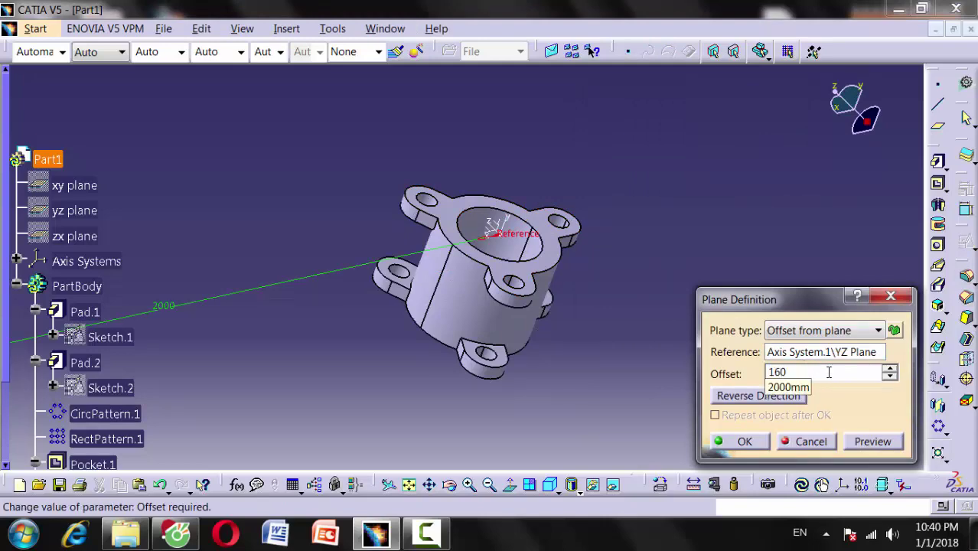
key("Return")
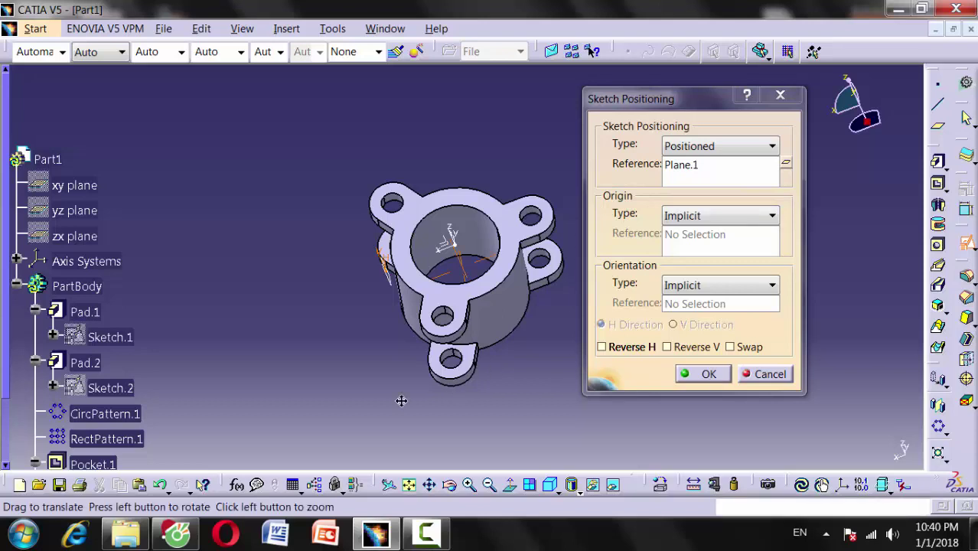
mouse_move(399, 400)
middle_mouse_down()
mouse_move(443, 295)
mouse_move(531, 322)
mouse_move(673, 335)
middle_mouse_up()
left_click(737, 349)
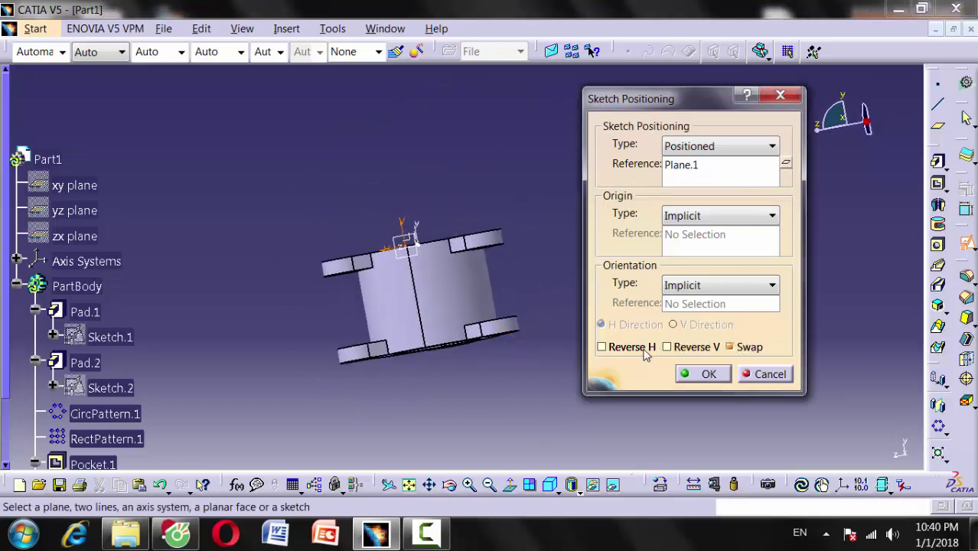
left_click(710, 374)
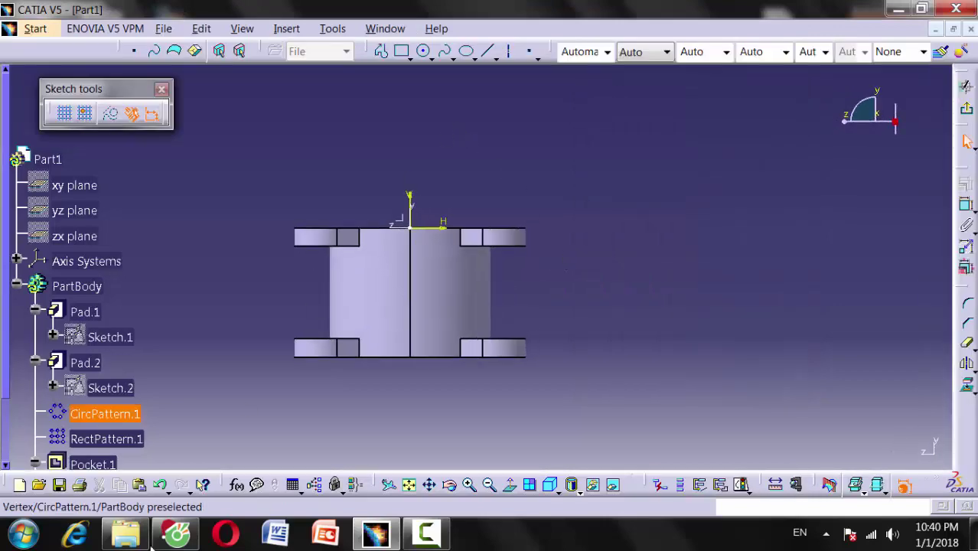
Step: After checking the drawing, draw a circle centred on the vertical axis with a 200 diameter
left_click(177, 535)
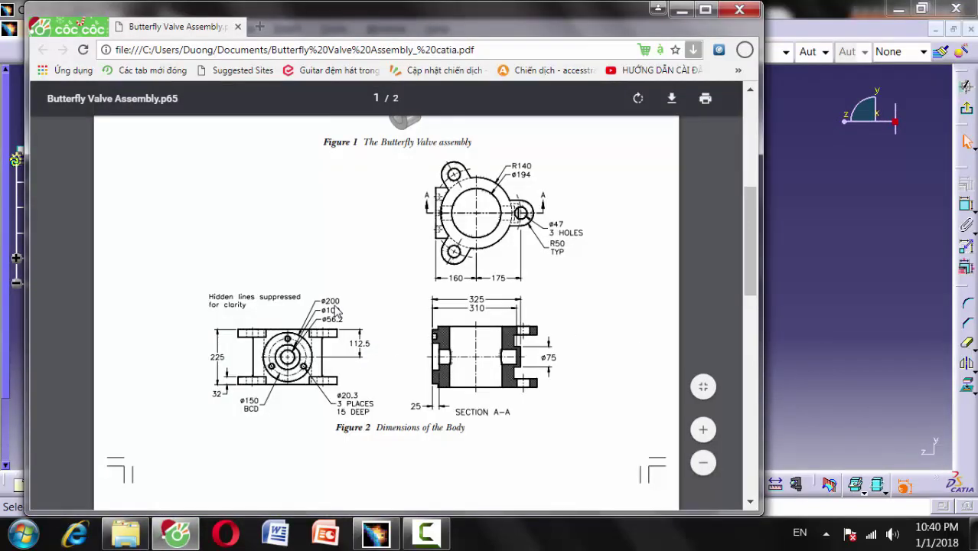
left_click(887, 260)
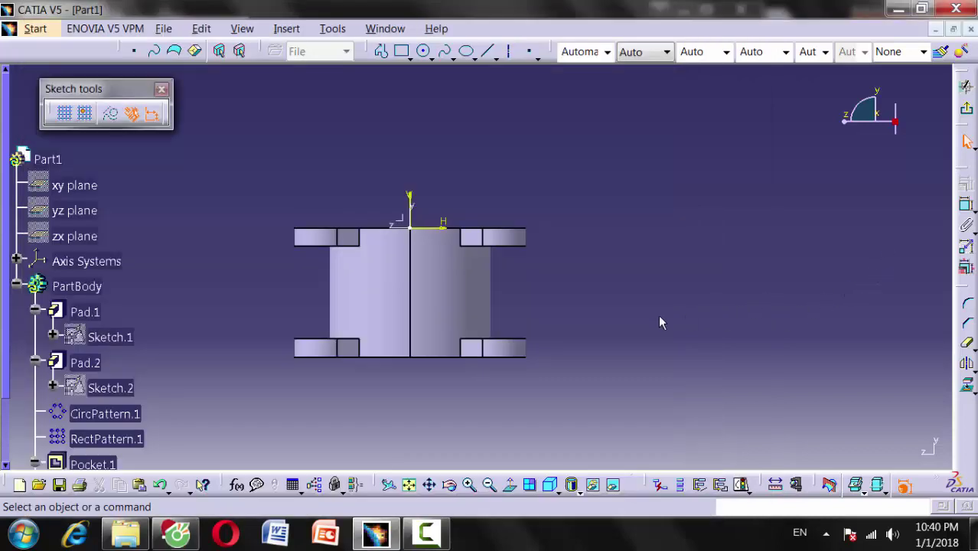
left_click(423, 51)
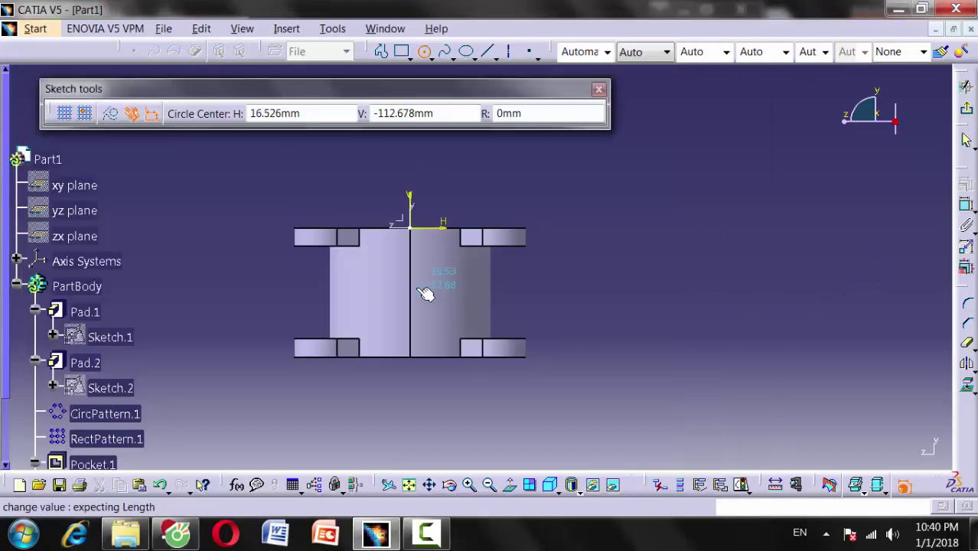
left_click(411, 287)
left_click(475, 271)
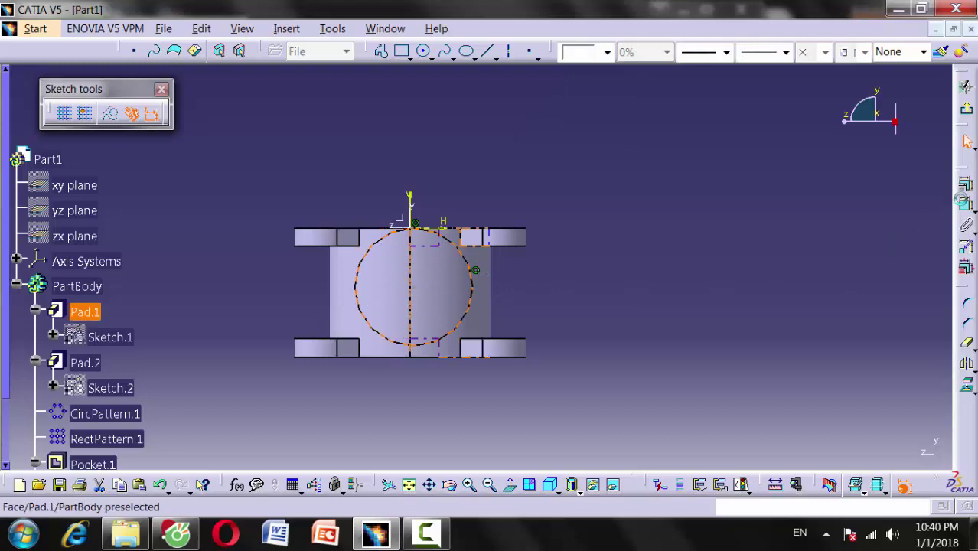
left_click(219, 50)
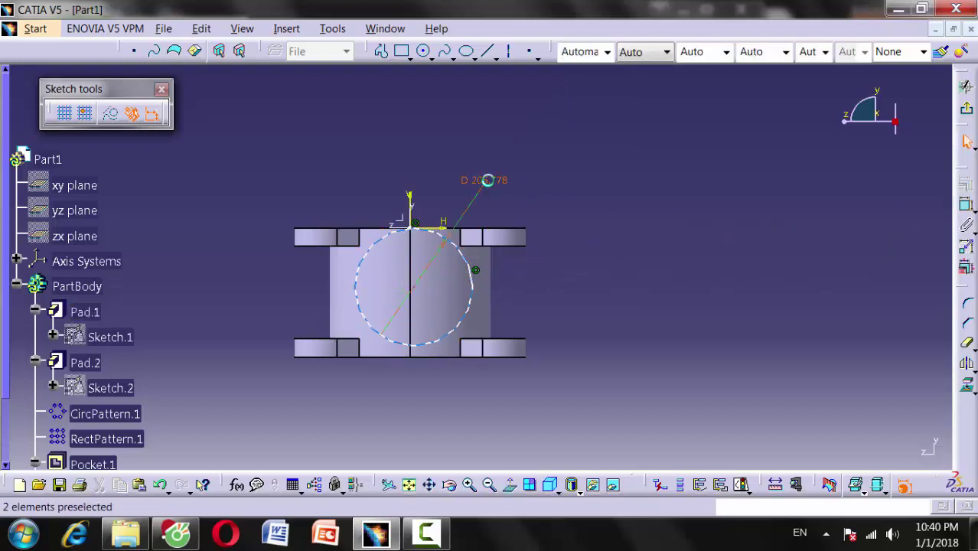
double_click(485, 185)
type("0")
key("Return")
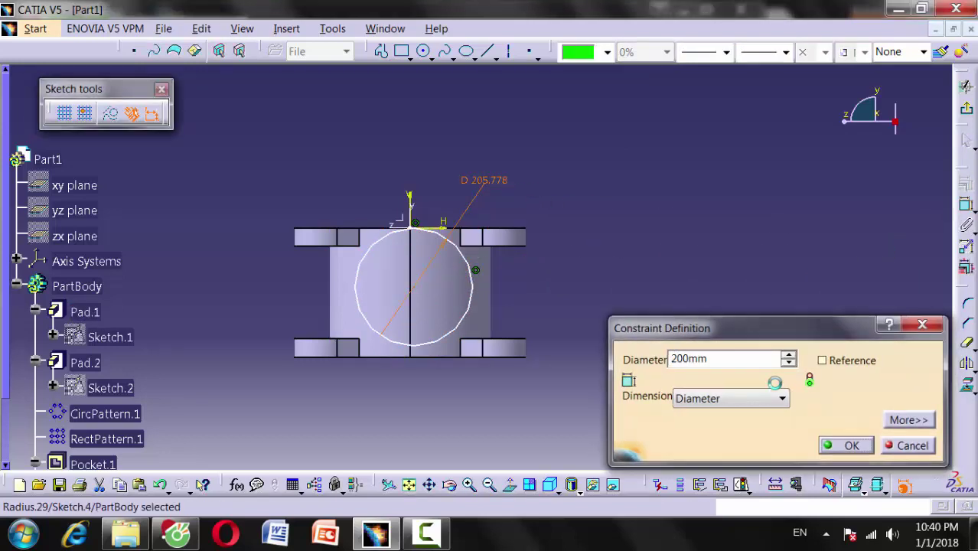
Step: Dimension the circle centre 112.5 below the top edge, per the drawing
left_click(175, 534)
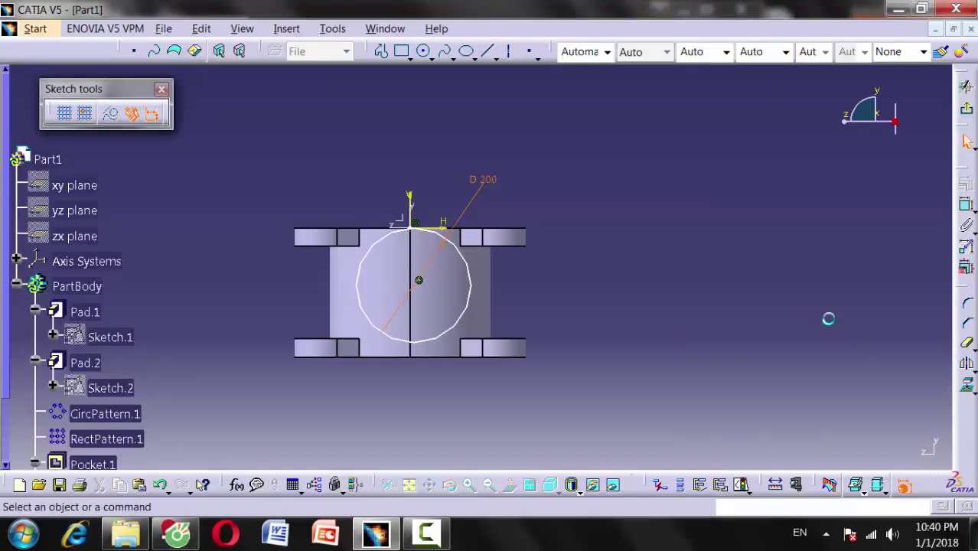
left_click(814, 351)
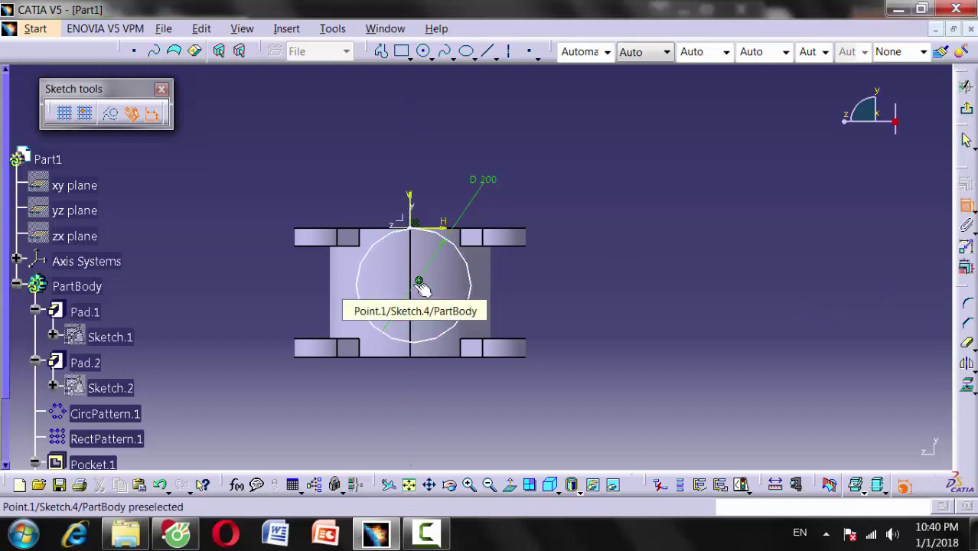
left_click(420, 285)
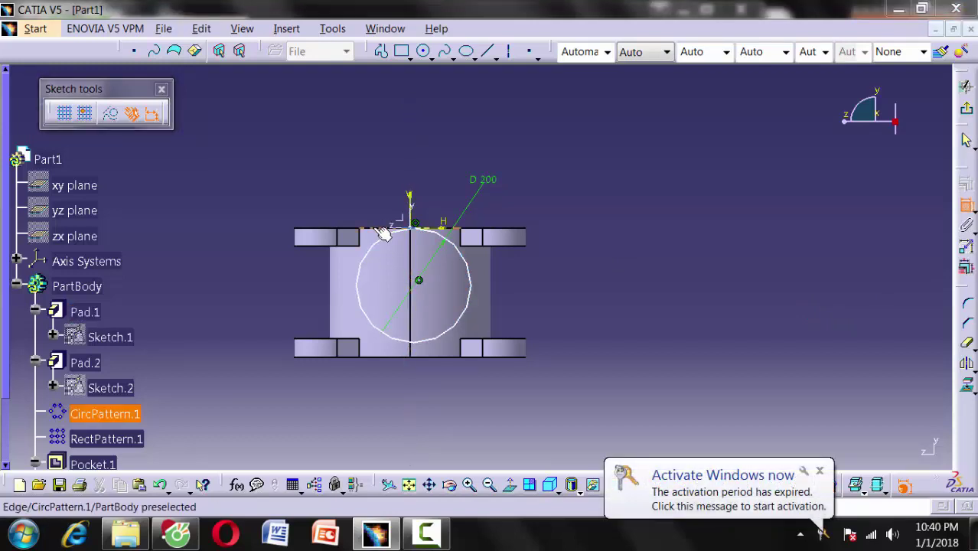
left_click(382, 229)
left_click(634, 231)
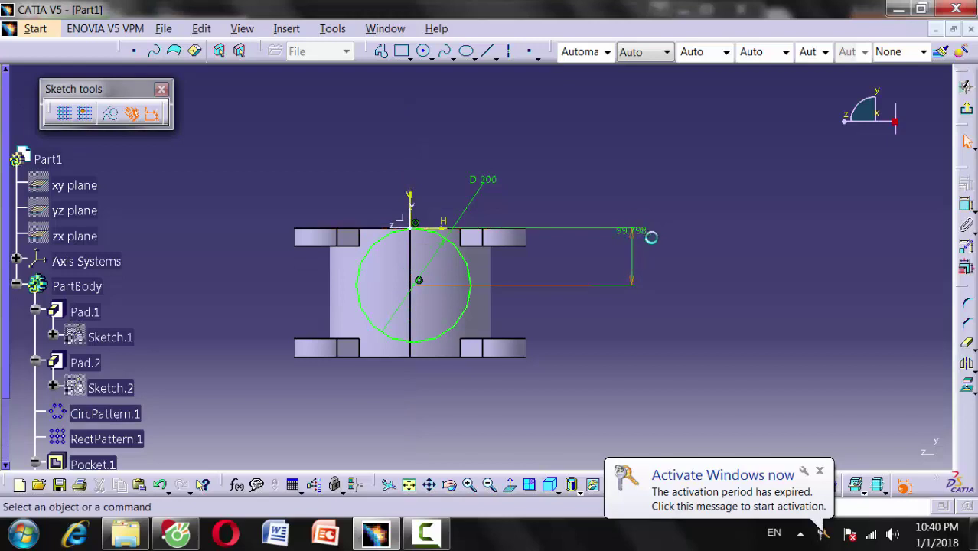
double_click(650, 238)
type("112")
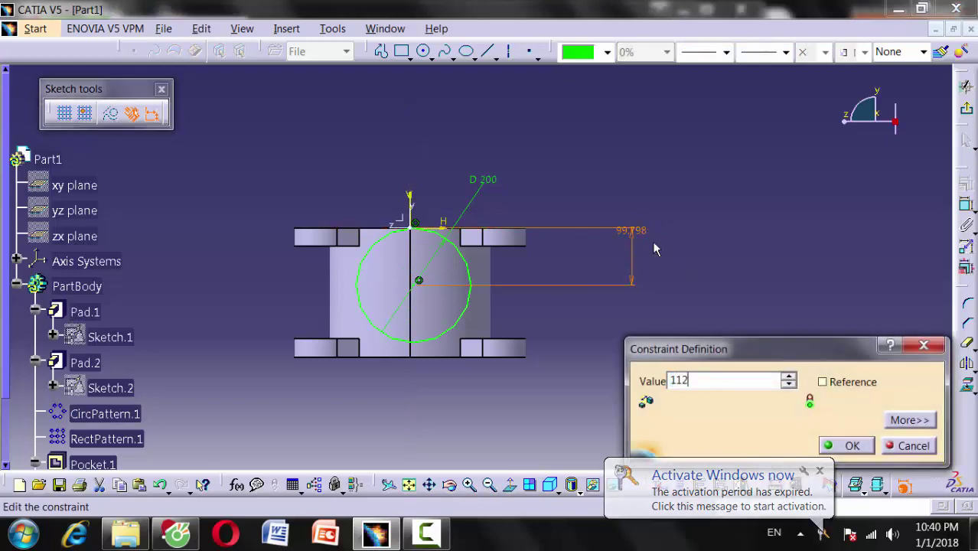
type(".5")
key("Return")
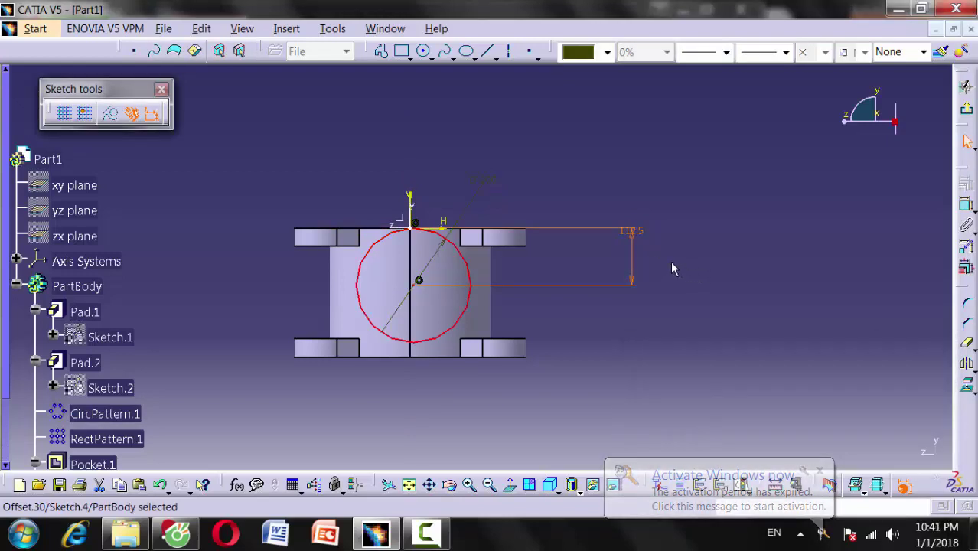
Step: Cancel a stray dimension and delete the existing 200 diameter dimension
left_click(432, 288)
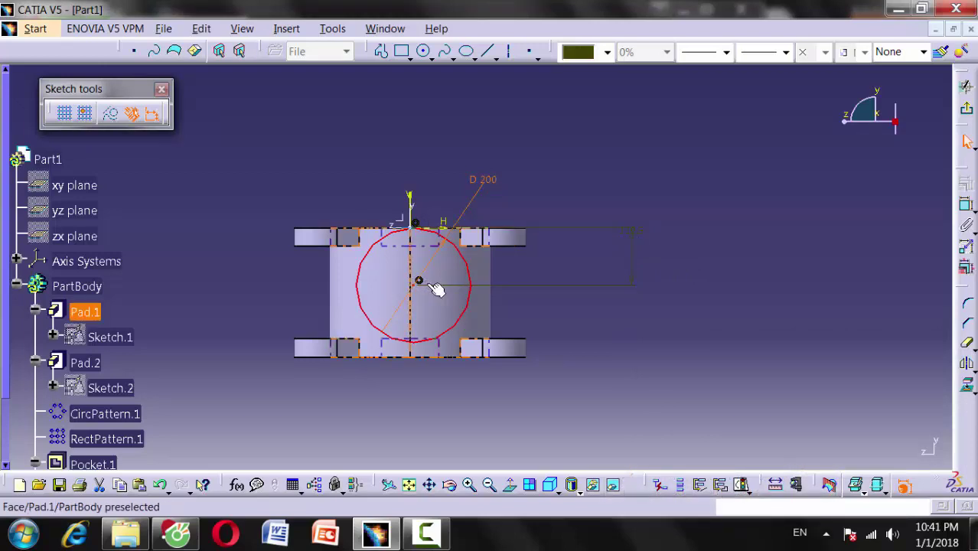
key("Escape")
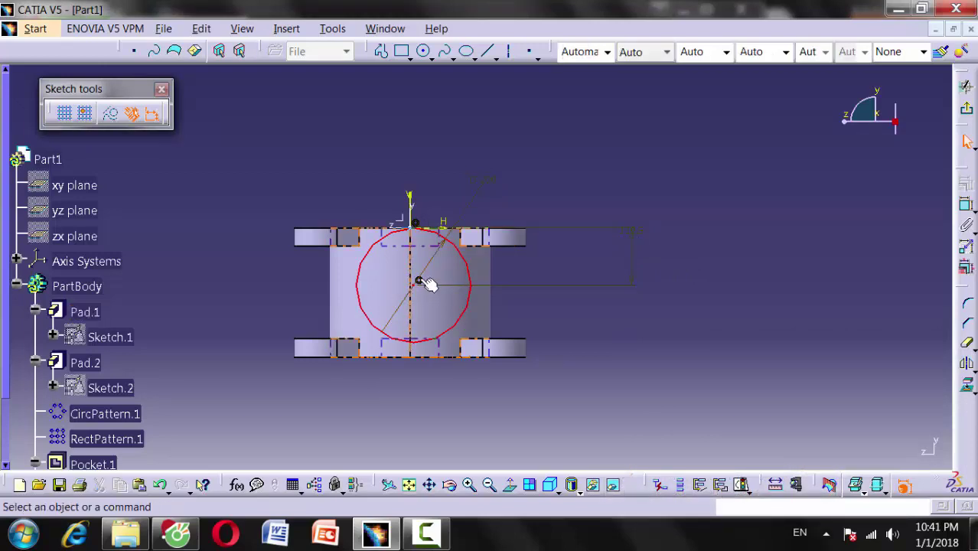
left_click(419, 279)
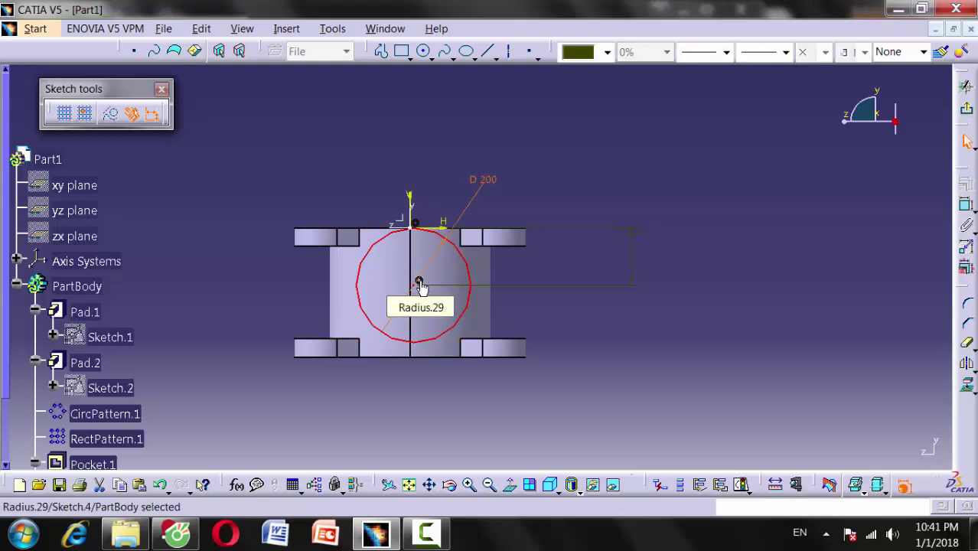
key("Delete")
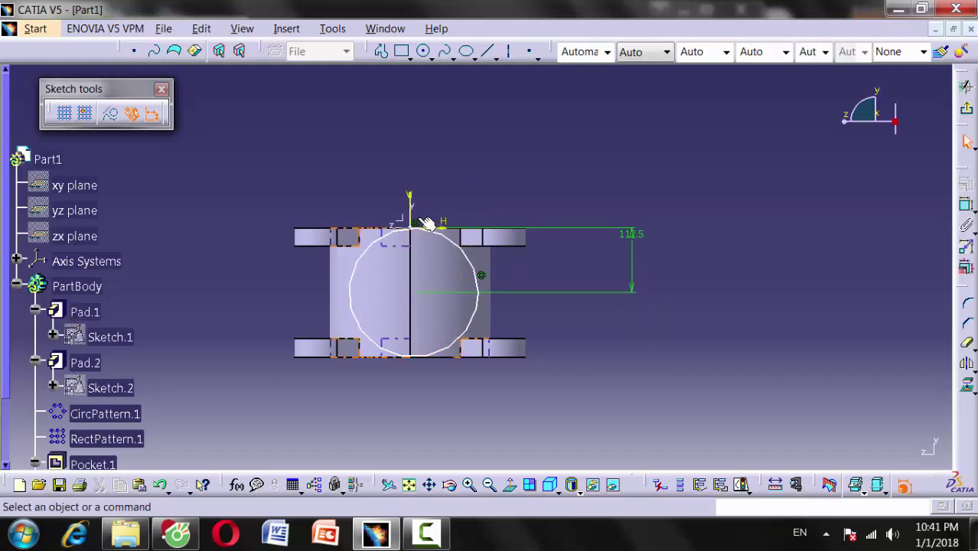
key("ctrl+z")
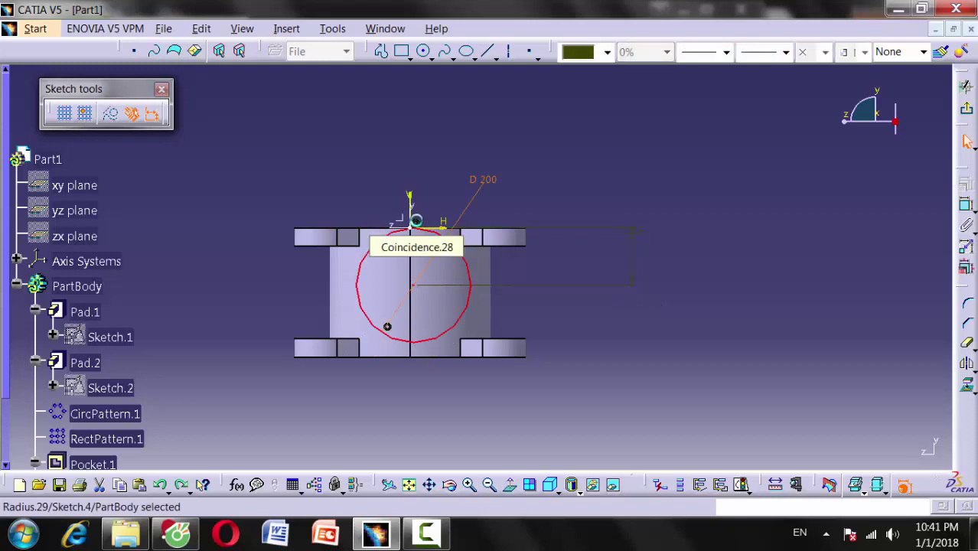
key("ctrl+y")
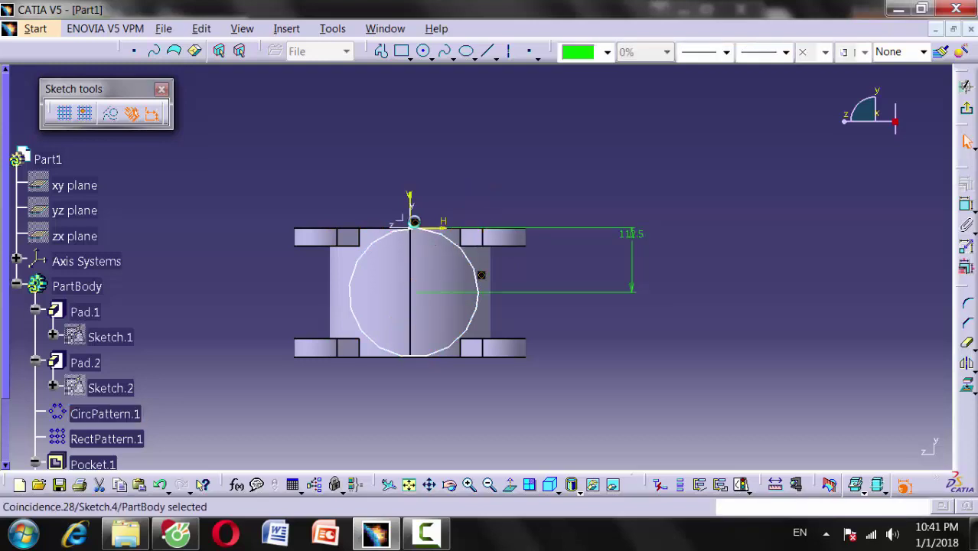
left_click(557, 259)
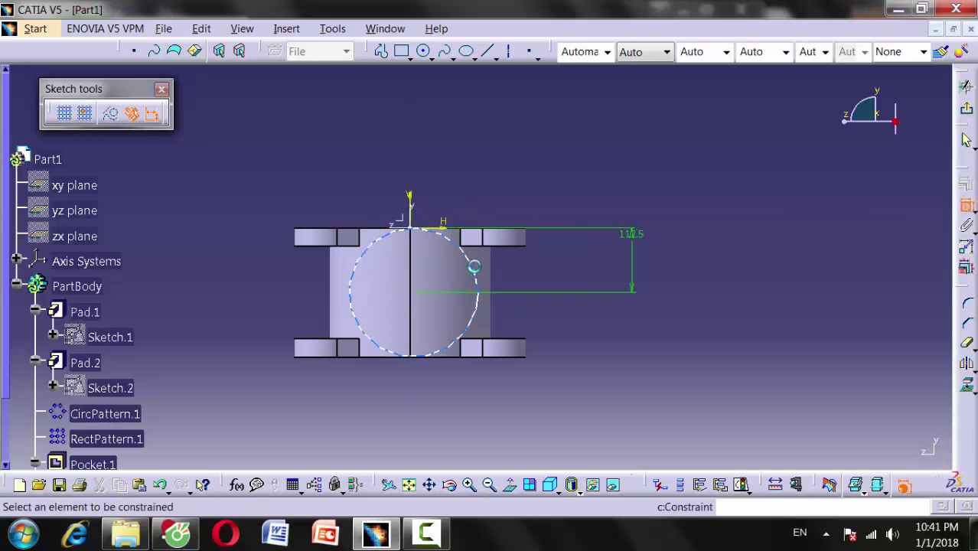
Step: Re-dimension the circle with a 200 diameter
left_click(475, 269)
left_click(528, 190)
double_click(525, 192)
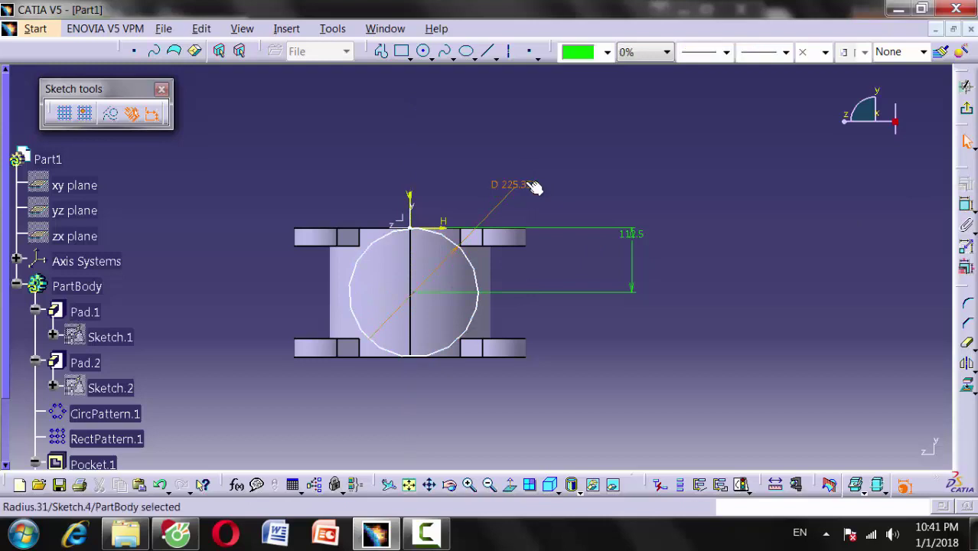
type("200")
key("Return")
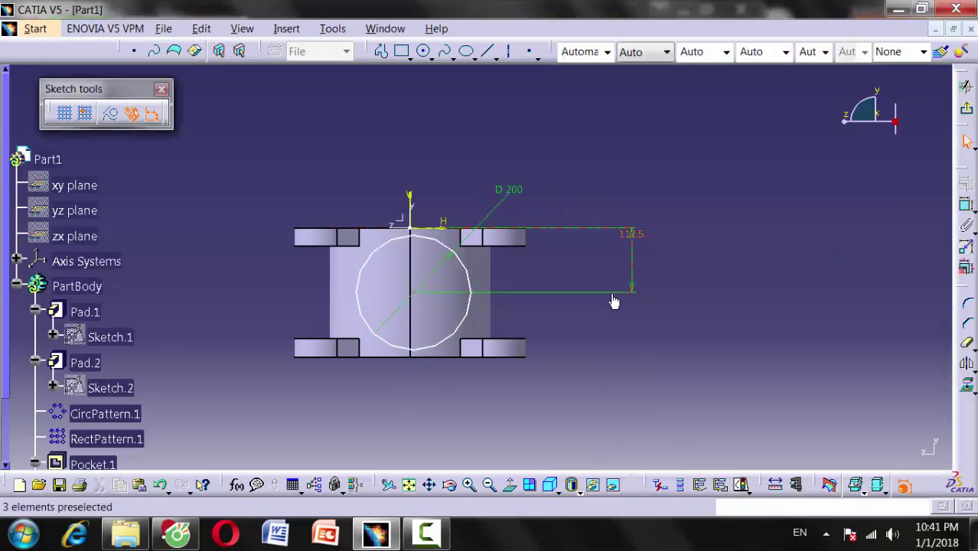
Step: Add a coincidence constraint to the circle's centre and exit the sketch
left_click(966, 208)
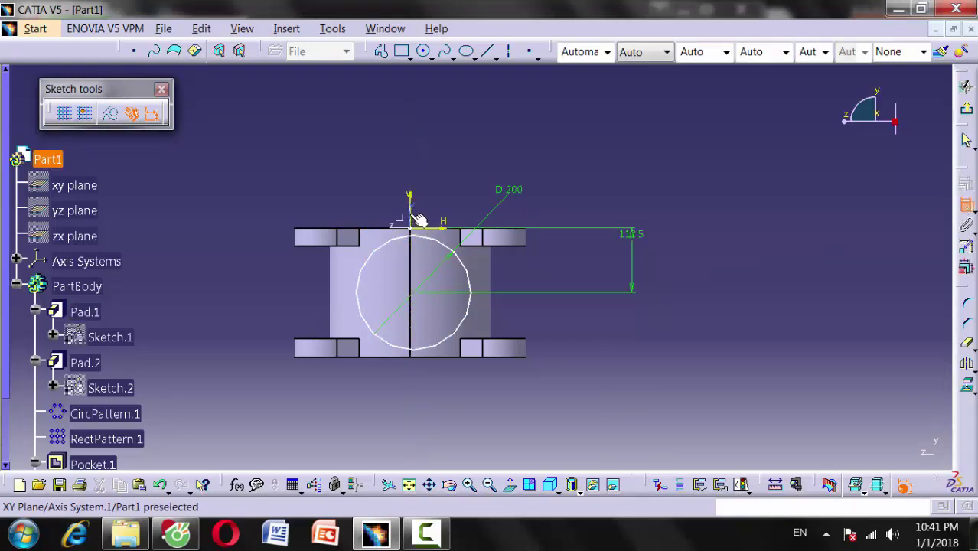
left_click(411, 232)
right_click(411, 216)
left_click(472, 348)
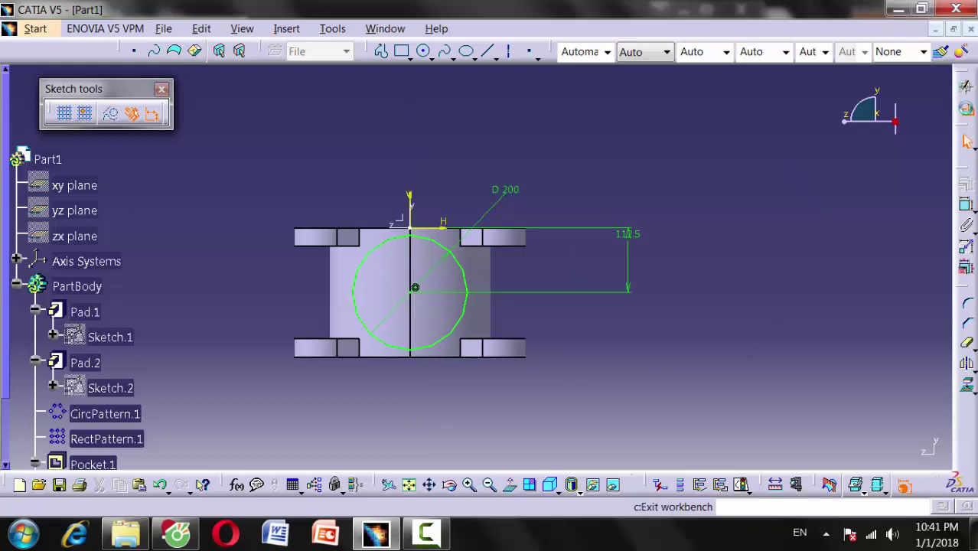
left_click(966, 108)
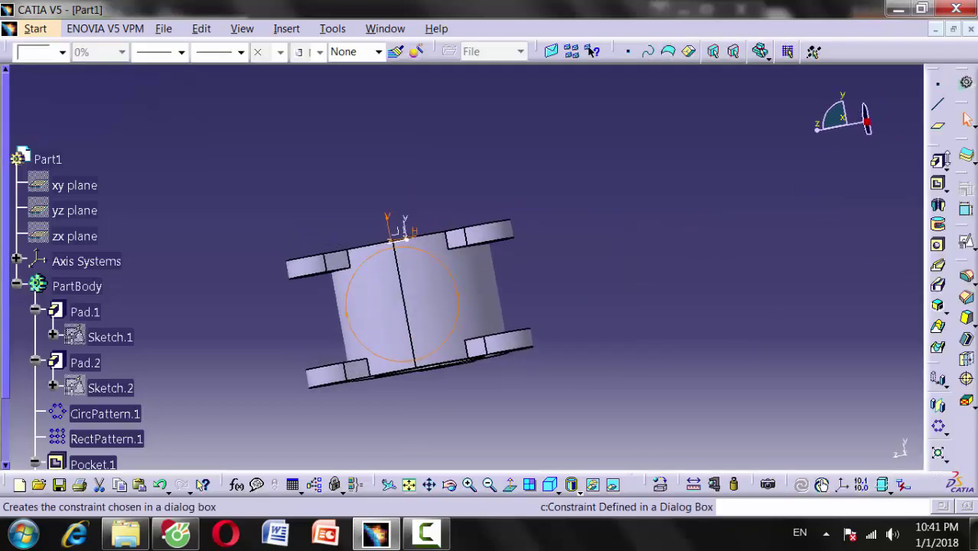
Step: Pad Sketch.4 Up to surface, limited by the body's outer face, then reopen the drawing PDF
left_click(938, 160)
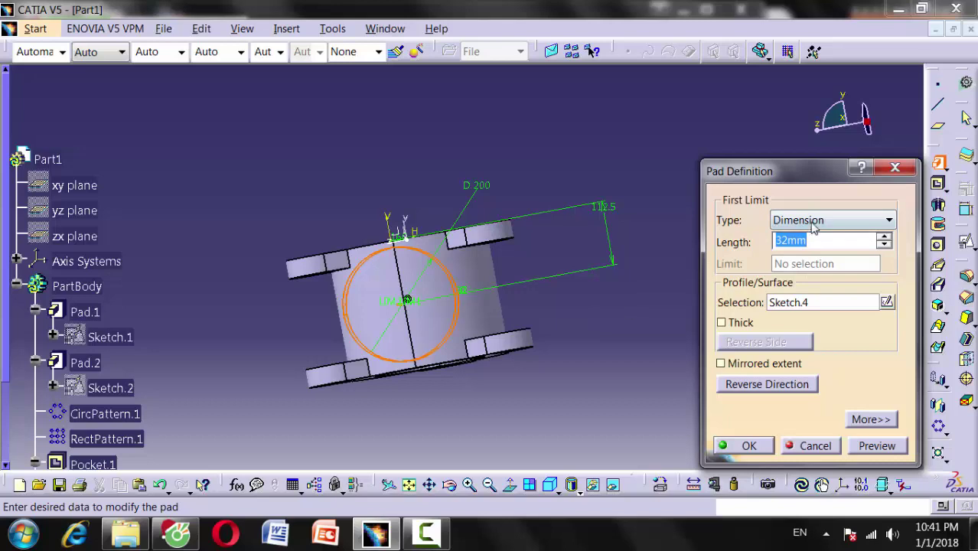
left_click(814, 220)
left_click(803, 294)
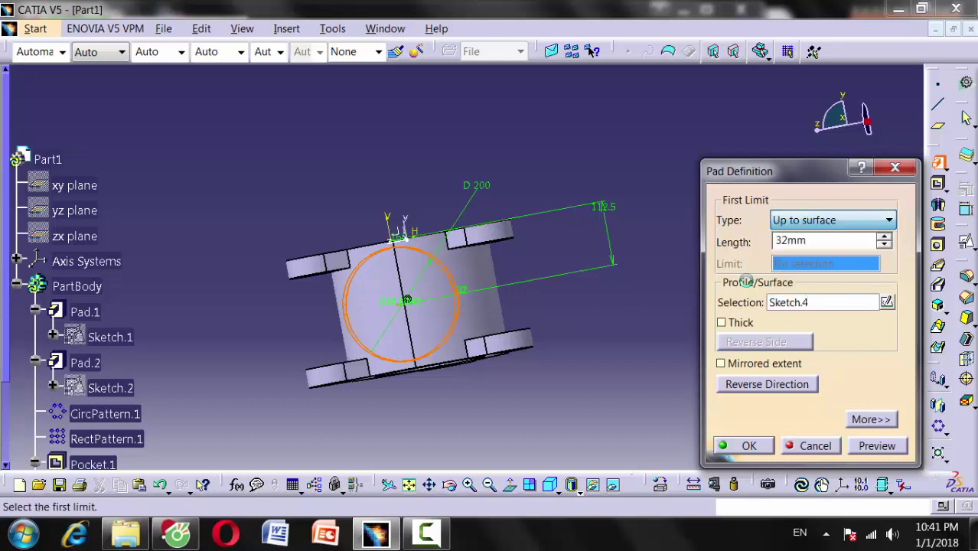
left_click(511, 324)
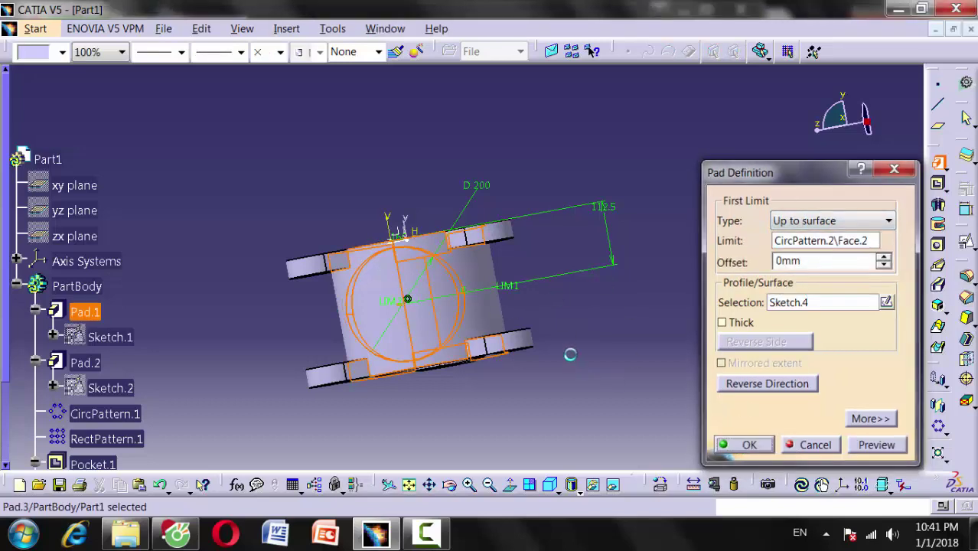
mouse_move(563, 280)
middle_mouse_down()
mouse_move(371, 393)
mouse_move(481, 308)
mouse_move(332, 381)
mouse_move(600, 268)
mouse_move(711, 271)
middle_mouse_up()
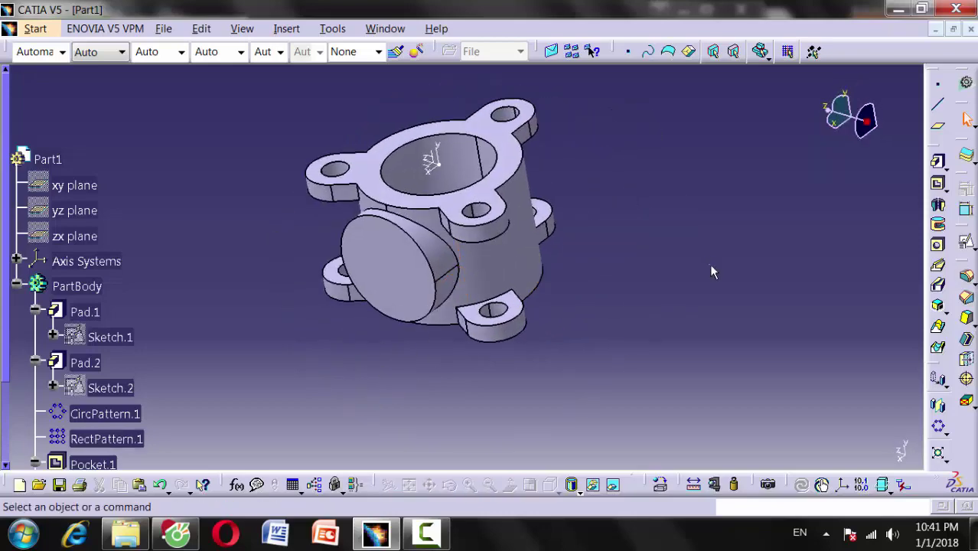
left_click(174, 536)
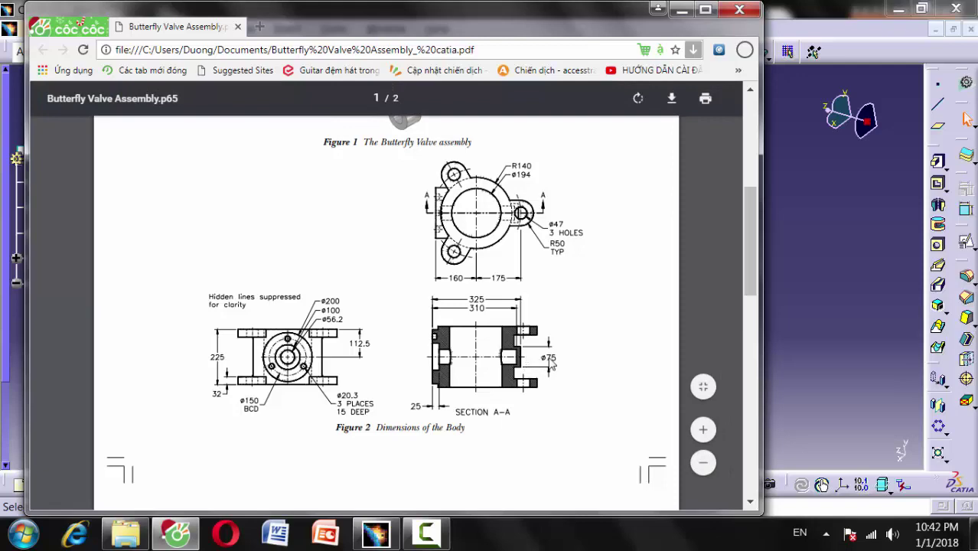
Step: Return to CATIA, orbit the part, then bring the valve drawing PDF back up
left_click(821, 334)
mouse_move(573, 299)
middle_mouse_down()
mouse_move(344, 329)
mouse_move(408, 299)
middle_mouse_up()
left_click(176, 533)
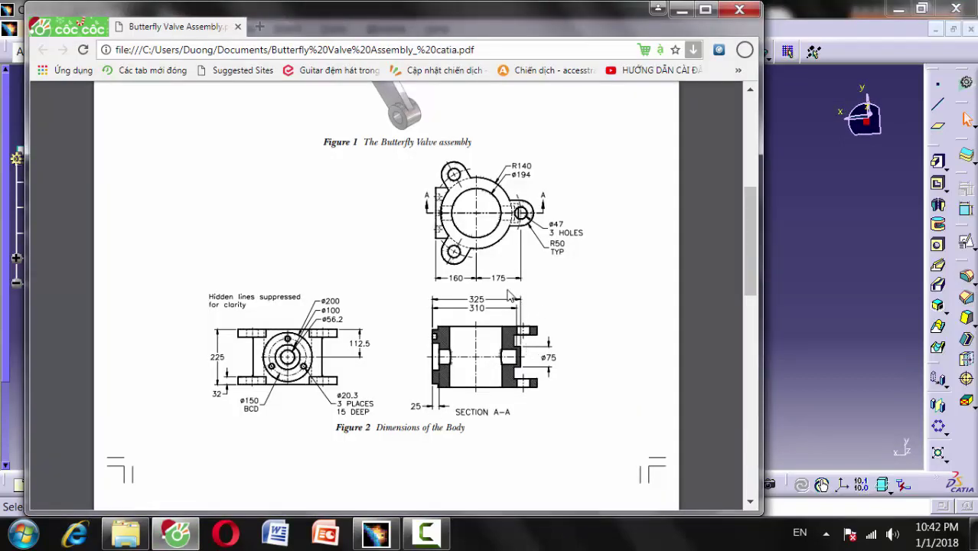
Step: Start a positioned sketch on a new plane offset 32 mm from the boss end face, reversed toward the body
left_click(860, 318)
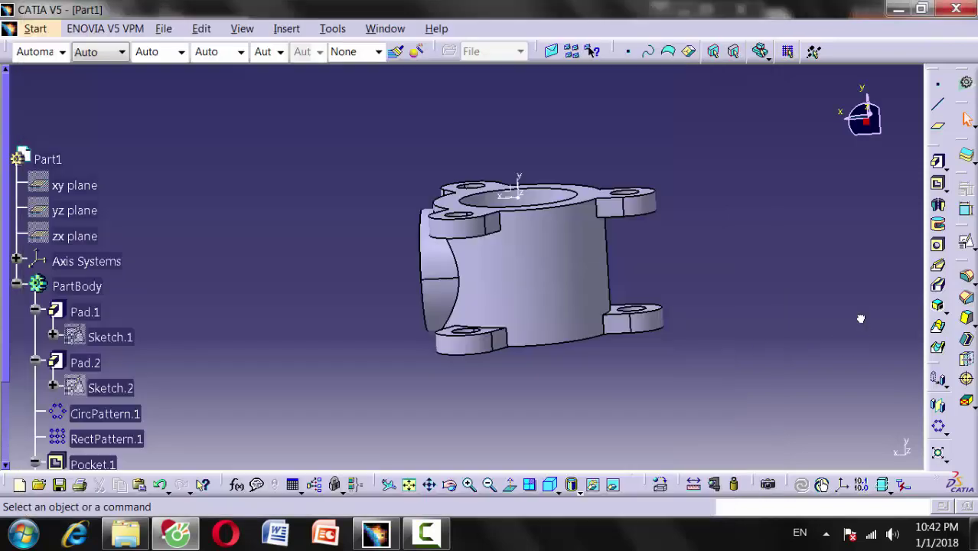
mouse_move(688, 314)
middle_mouse_down()
mouse_move(764, 323)
mouse_move(431, 367)
mouse_move(482, 304)
mouse_move(749, 235)
middle_mouse_up()
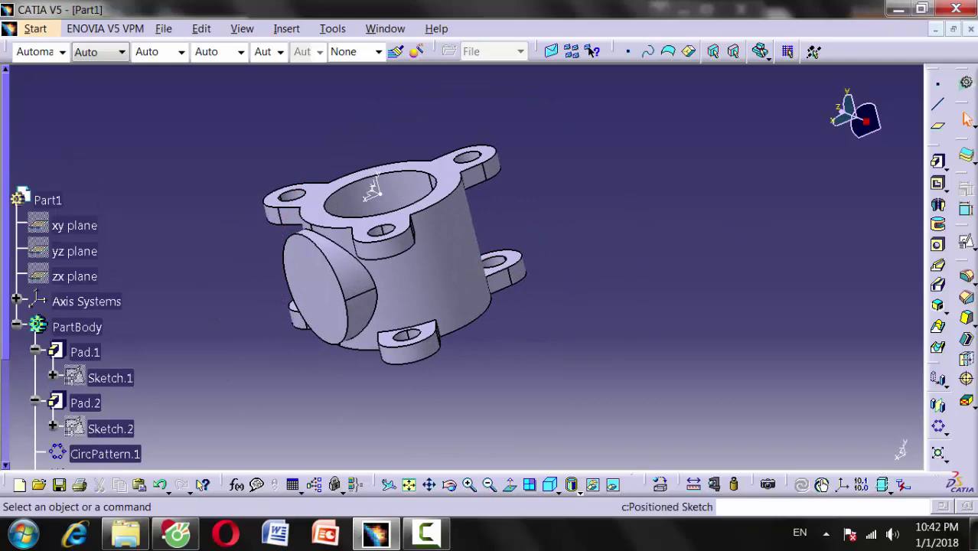
left_click(967, 245)
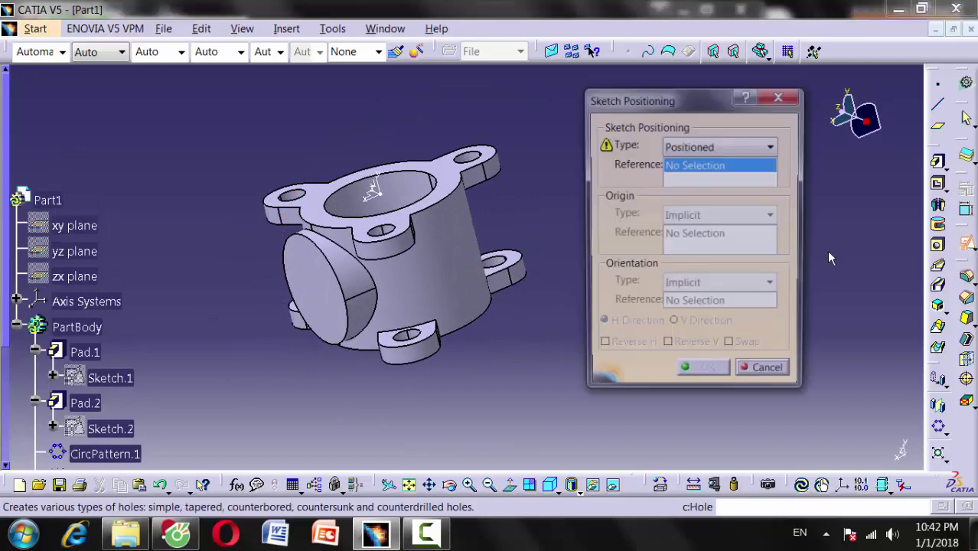
right_click(740, 183)
left_click(788, 188)
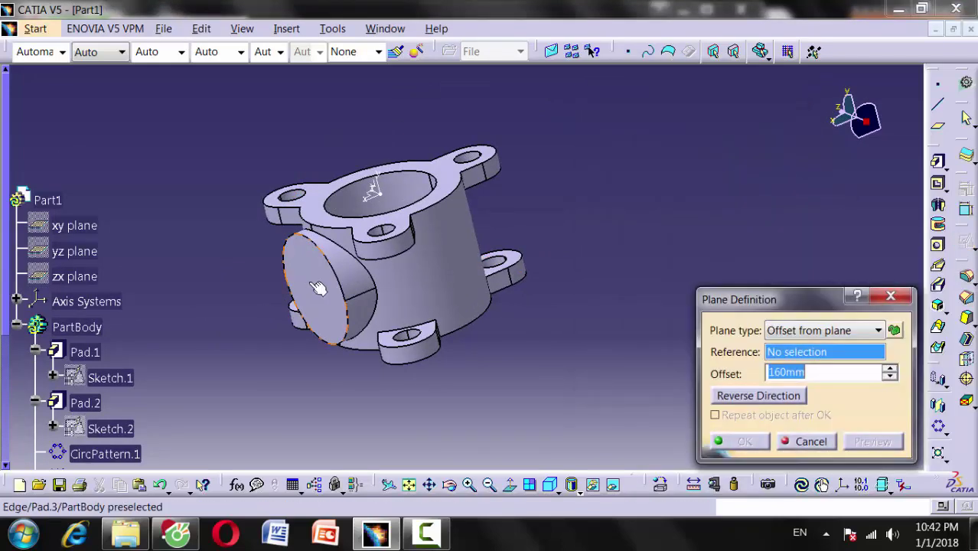
left_click(317, 287)
middle_click_drag(460, 284, 743, 387)
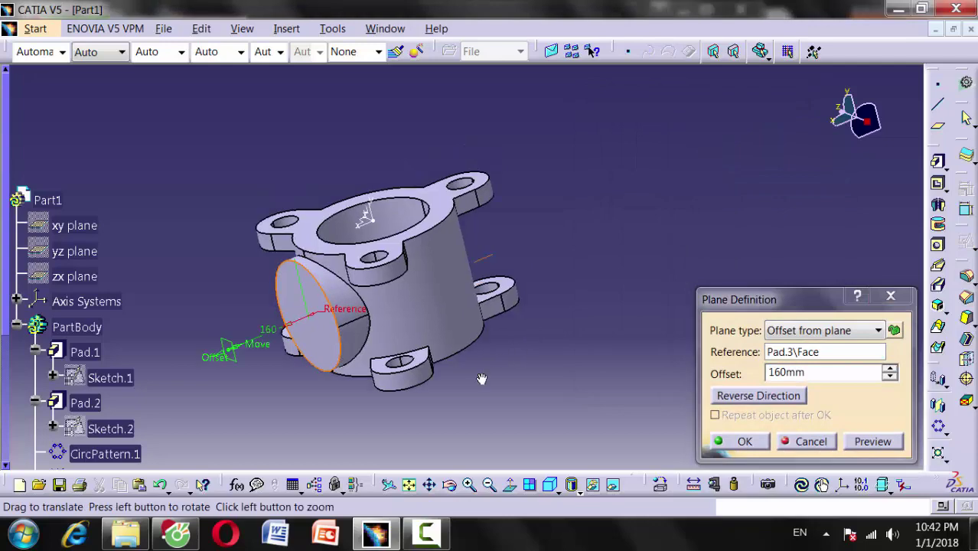
left_click(756, 396)
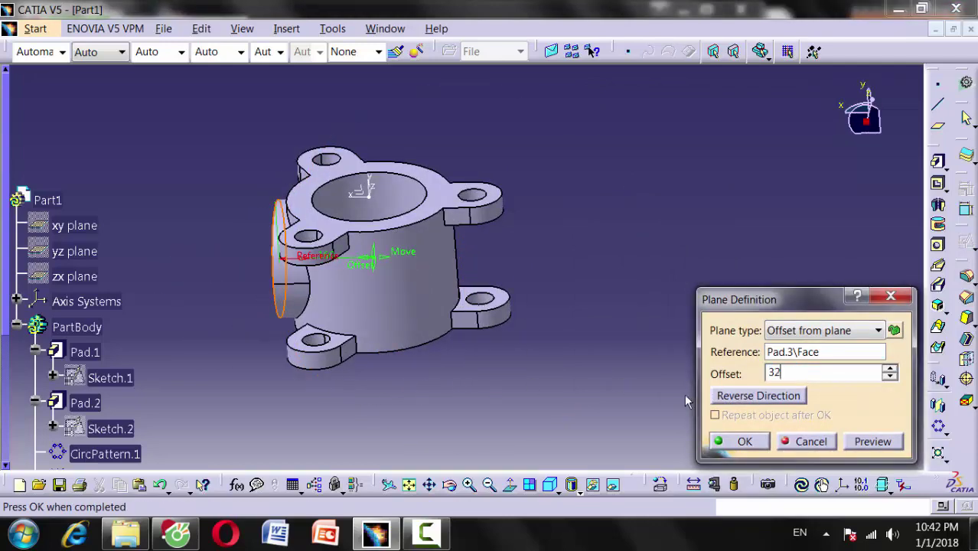
left_click(739, 442)
mouse_move(398, 291)
middle_mouse_down()
mouse_move(351, 298)
mouse_move(284, 230)
middle_mouse_up()
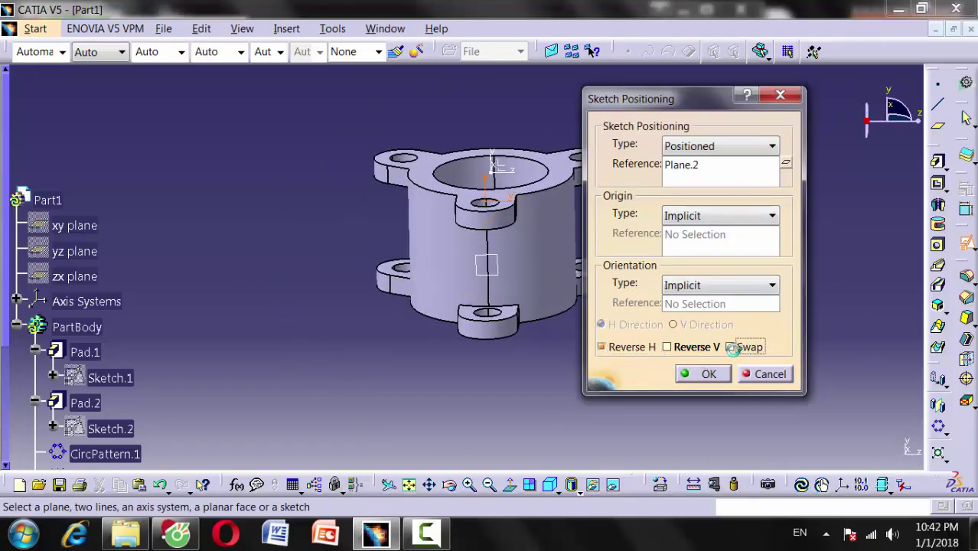
Step: Confirm the sketch on the new plane and draw a centre-point circle on the vertical axis
left_click(700, 374)
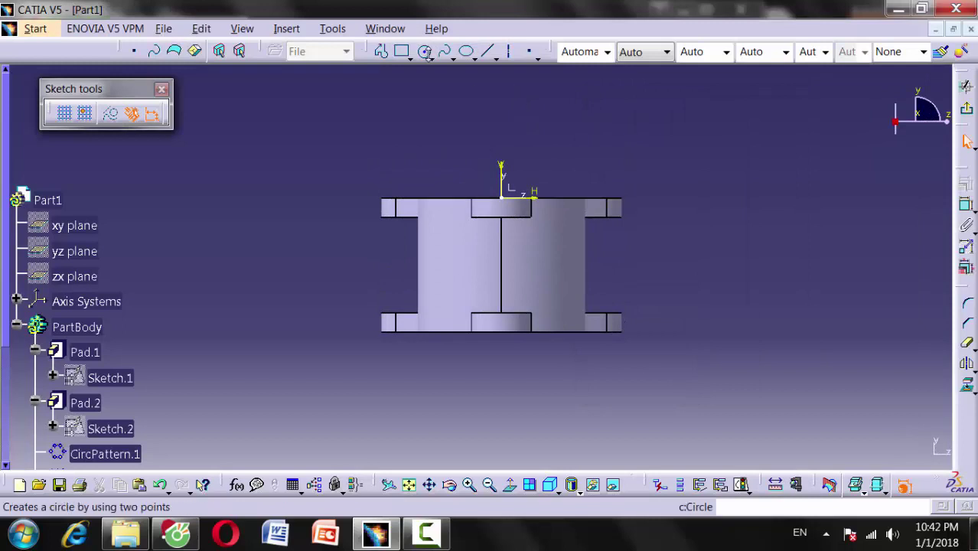
left_click(428, 60)
left_click(441, 73)
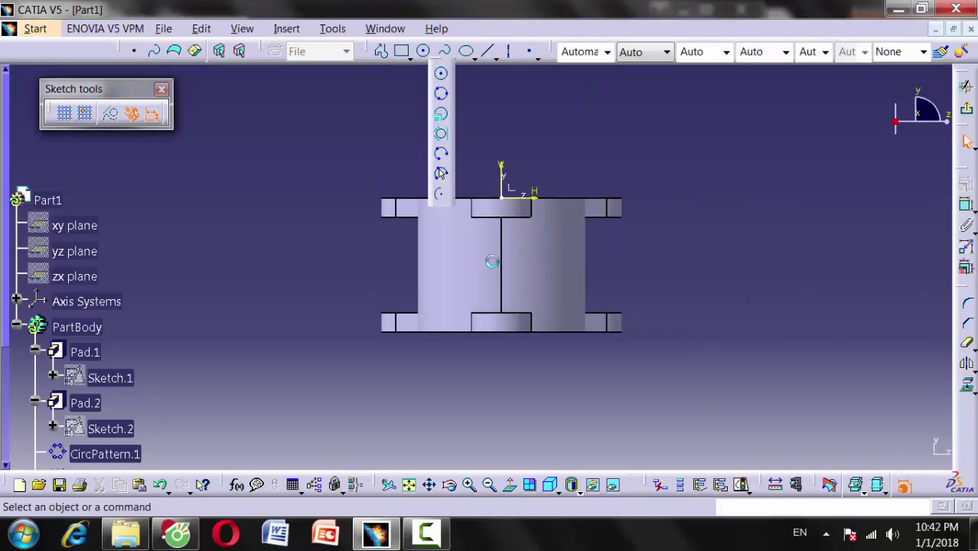
left_click(502, 258)
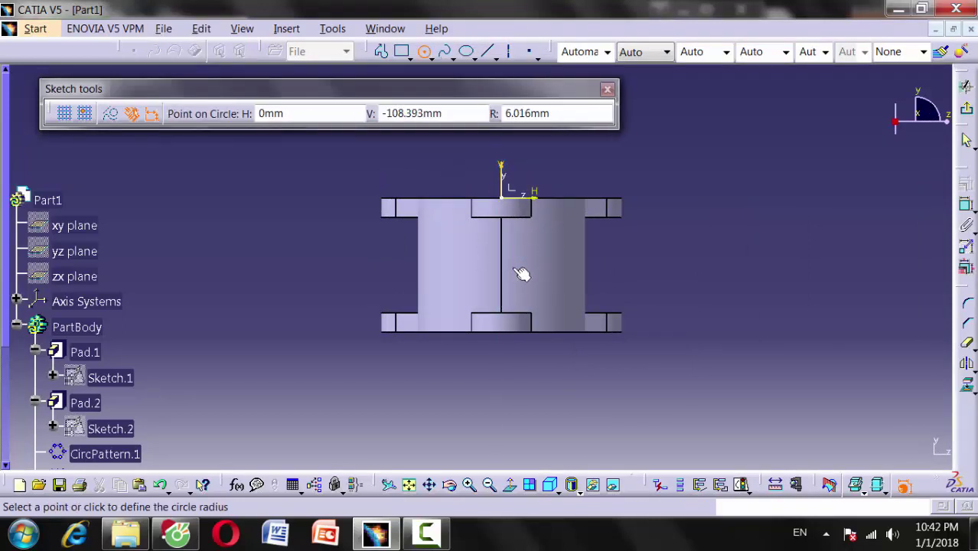
left_click(516, 258)
Step: Review the butterfly valve drawing PDF for the side boss, then return to the CATIA part
left_click(176, 534)
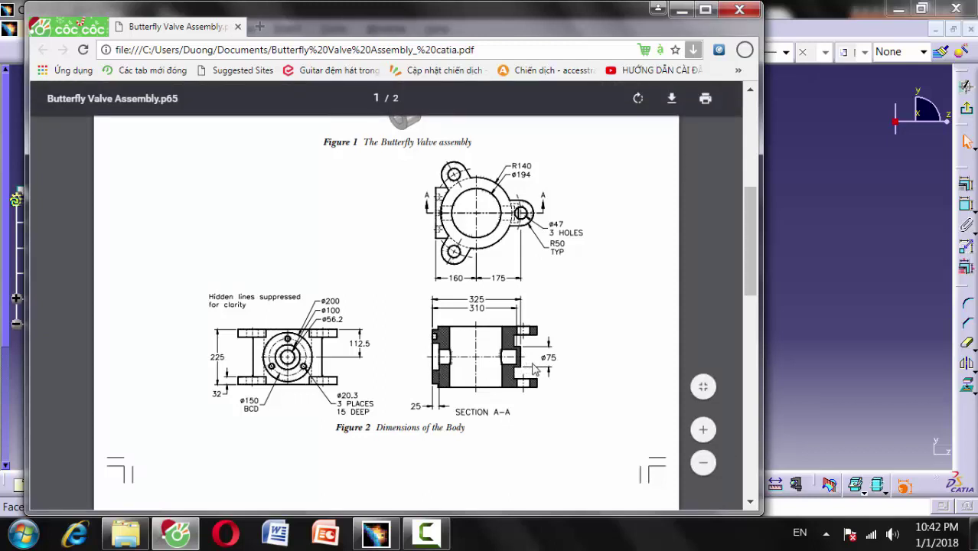
left_click(878, 295)
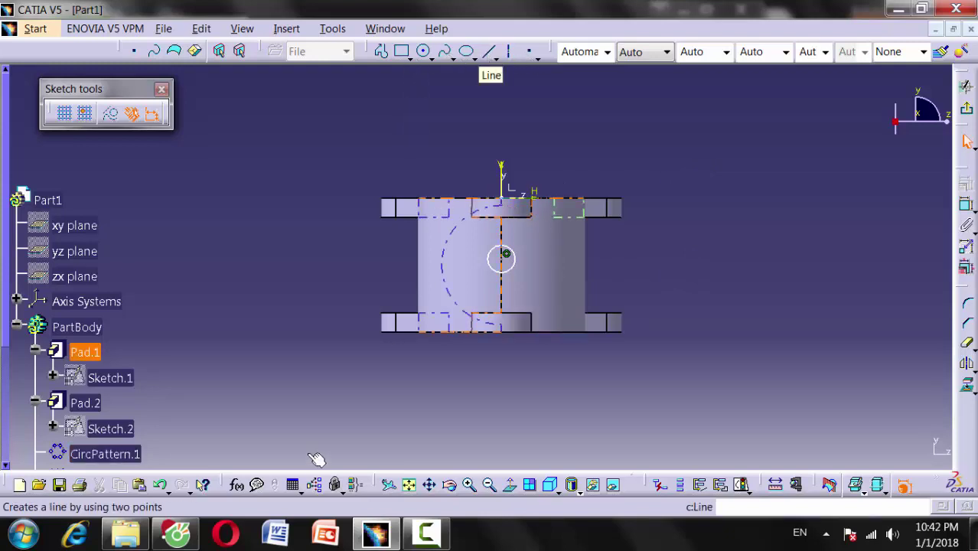
left_click(176, 533)
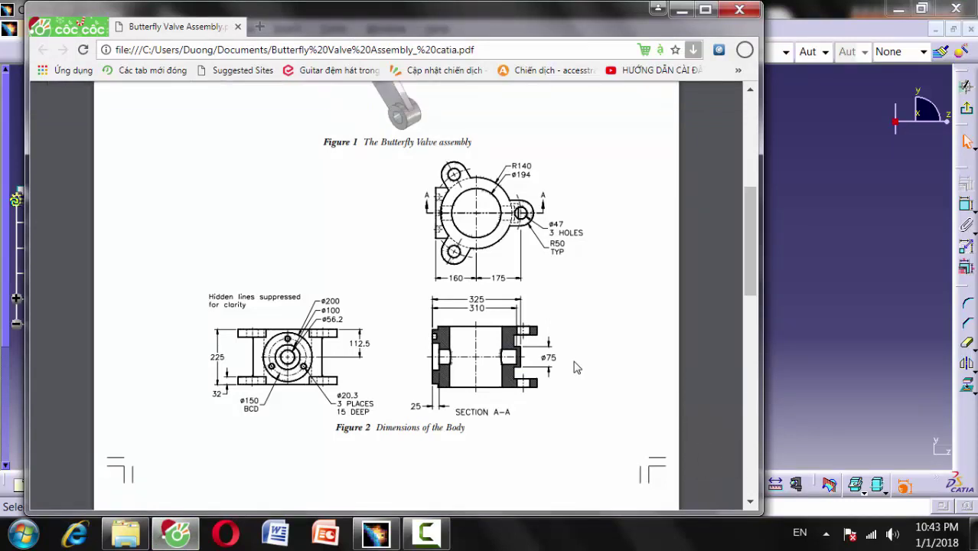
left_click(786, 341)
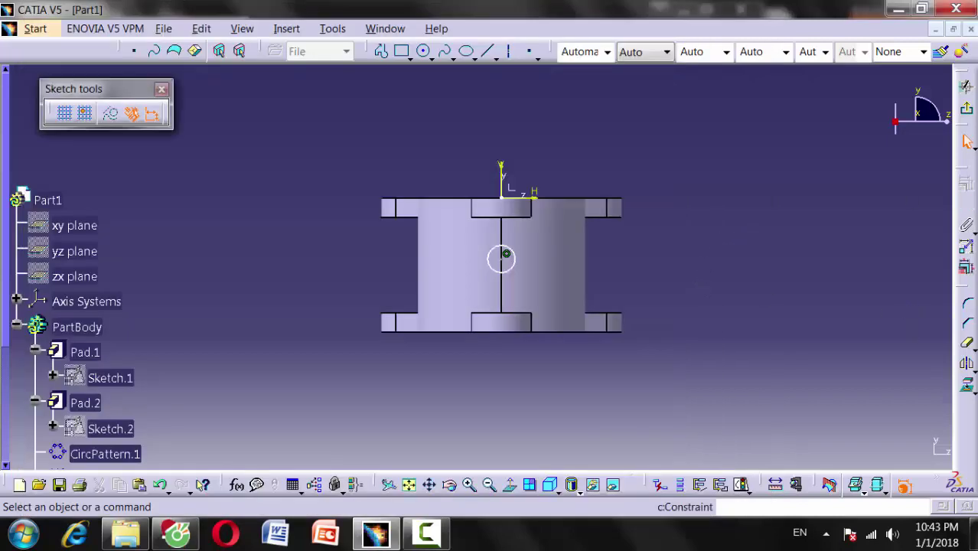
Step: Draw a horizontal axis across the body and make the top and bottom edges symmetric about it
left_click(508, 51)
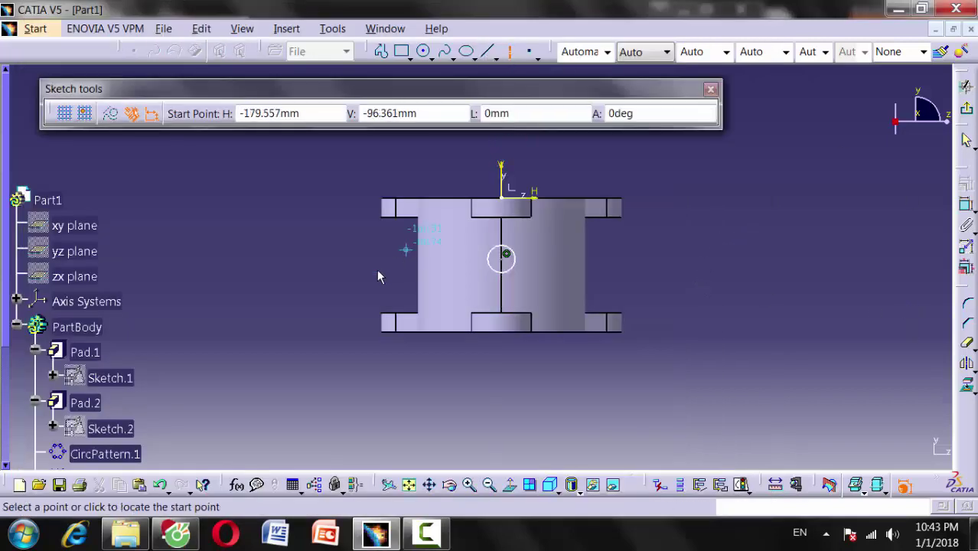
left_click(376, 262)
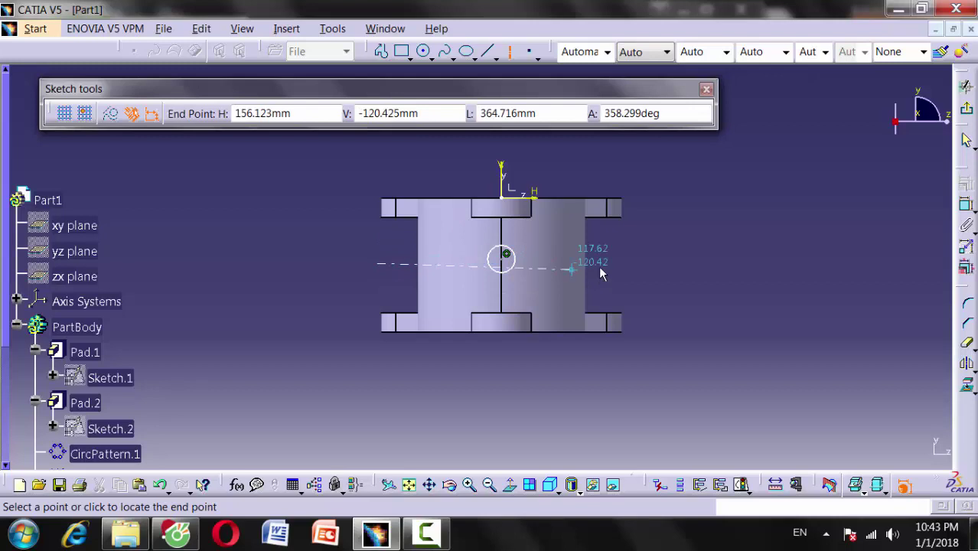
left_click(643, 263)
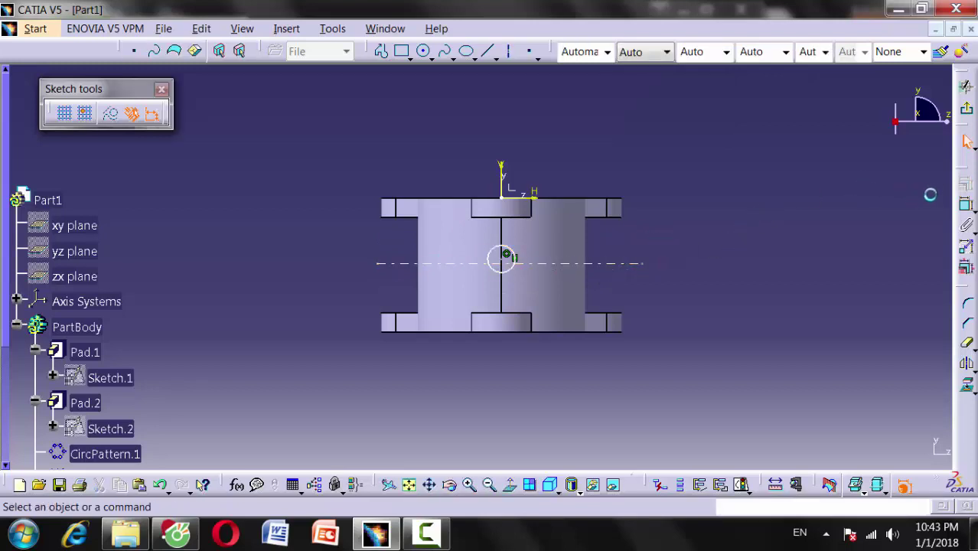
left_click(958, 207)
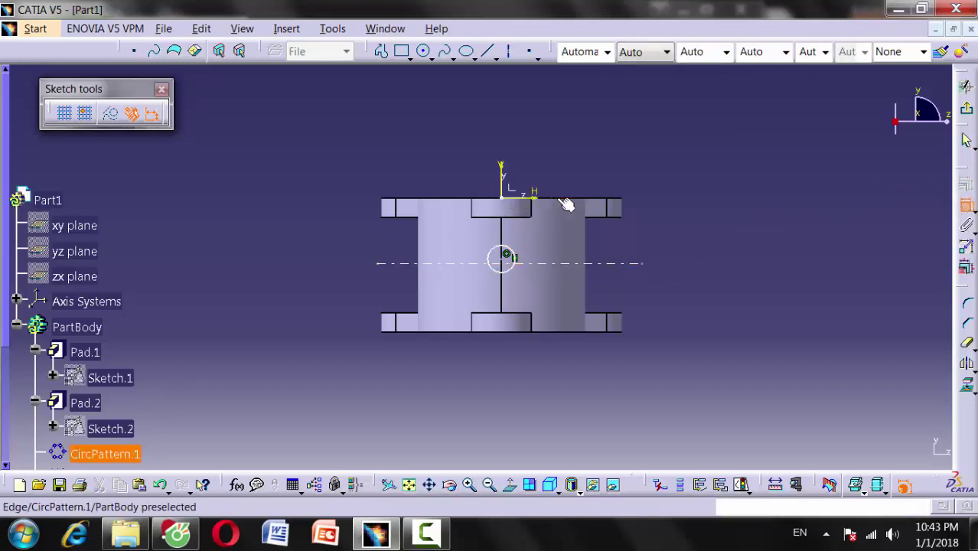
left_click(563, 199)
left_click(573, 331)
right_click(681, 279)
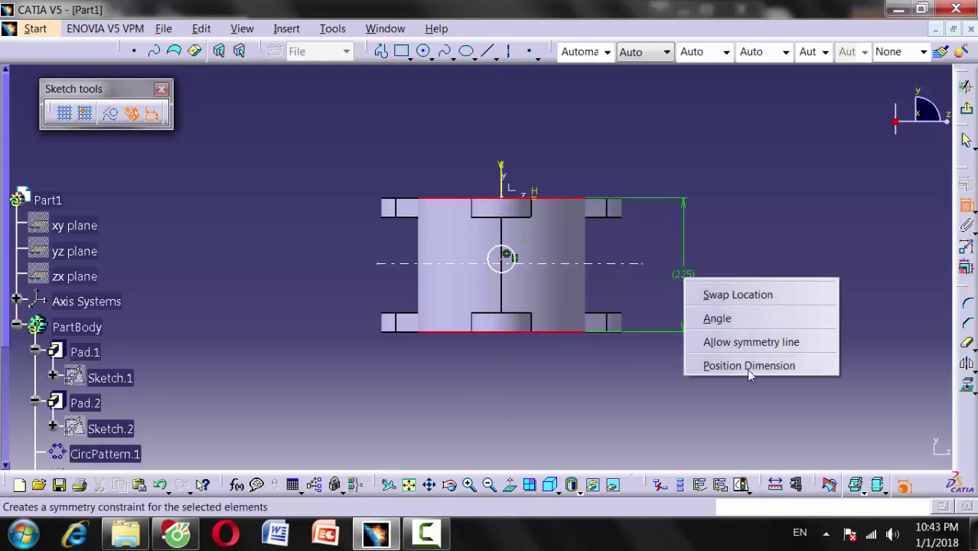
left_click(734, 340)
left_click(629, 265)
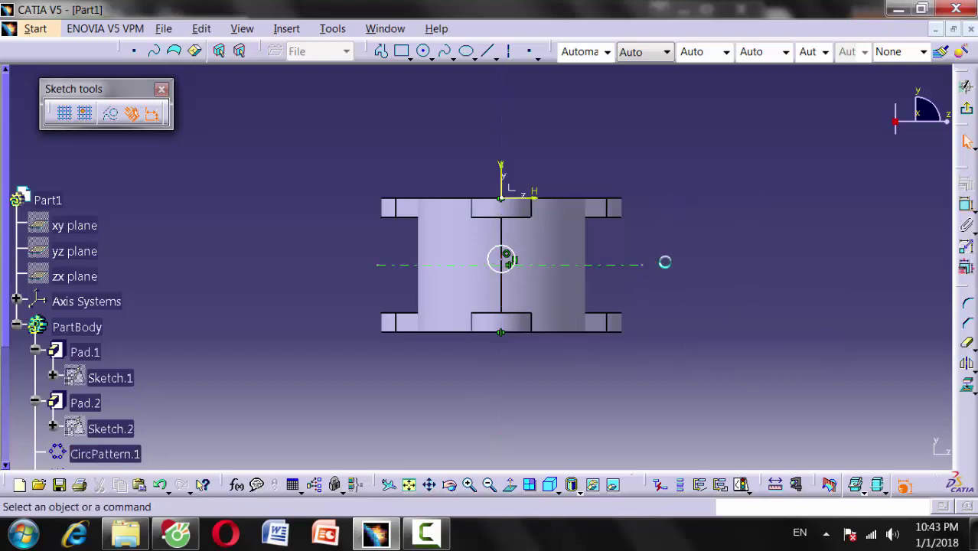
Step: Make the circle's centre point coincident with the axis
left_click(965, 205)
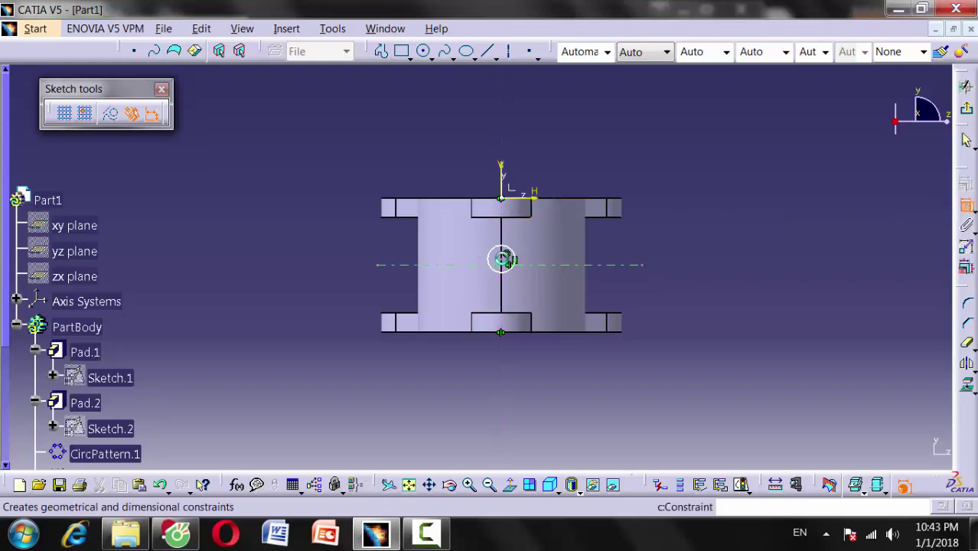
left_click(503, 256)
right_click(538, 258)
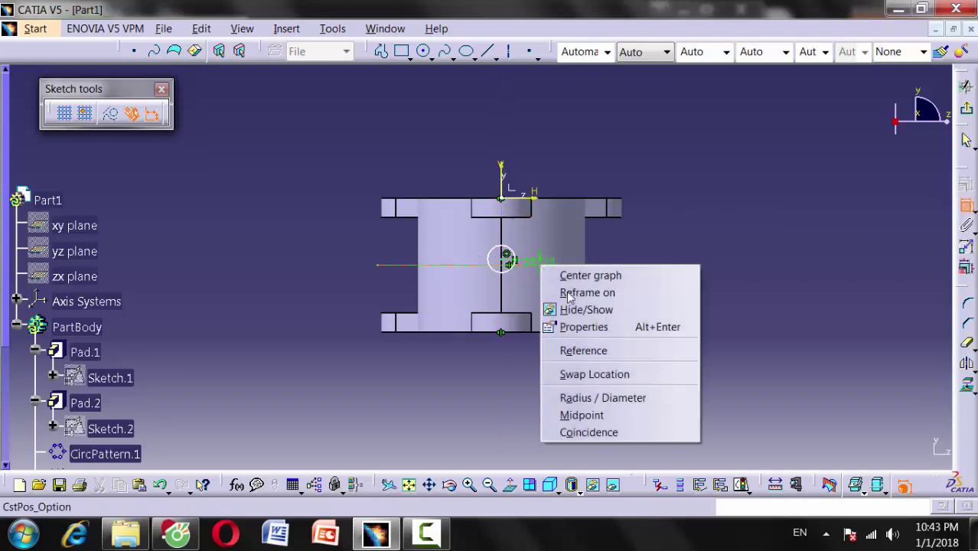
left_click(596, 432)
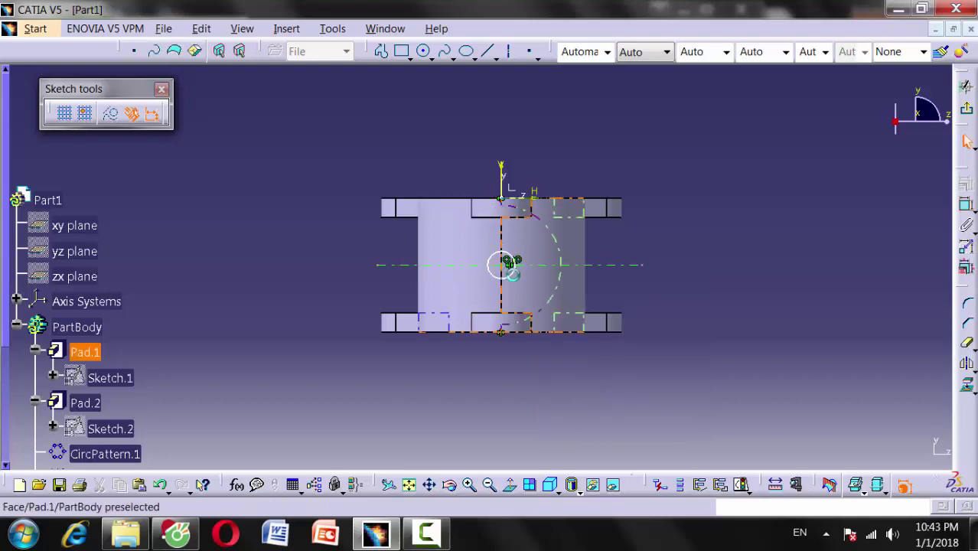
Step: Dimension the circle to a 75 mm diameter and exit the sketcher
left_click(966, 208)
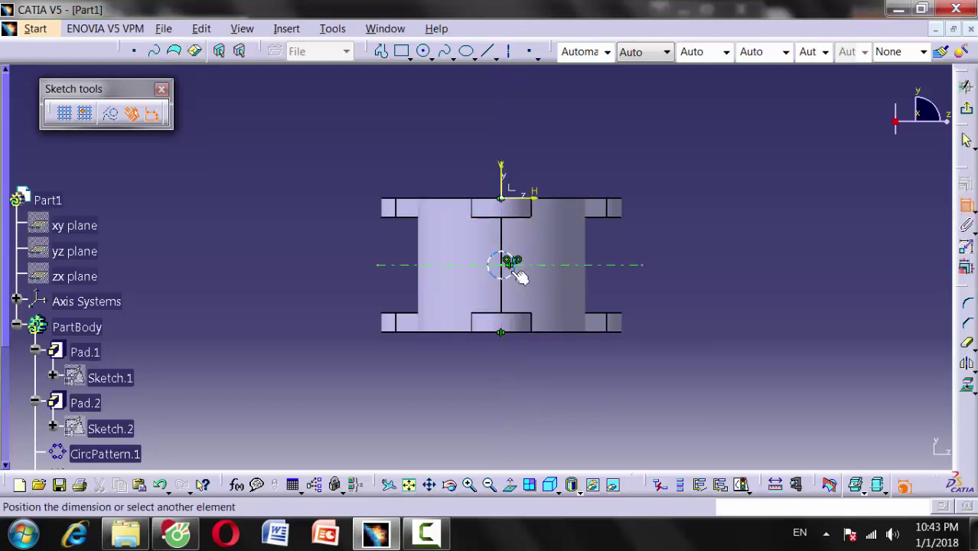
left_click(689, 295)
double_click(681, 284)
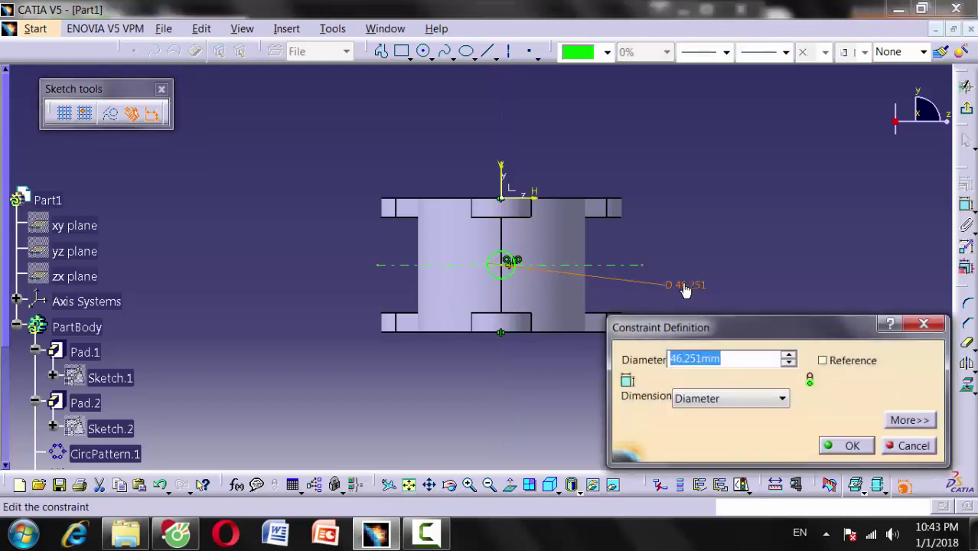
type("75")
key("Return")
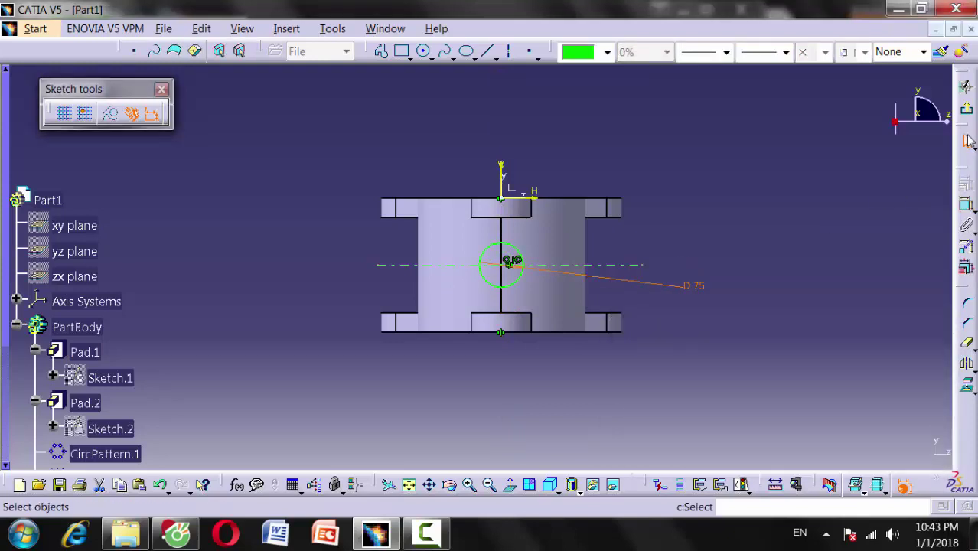
left_click(966, 109)
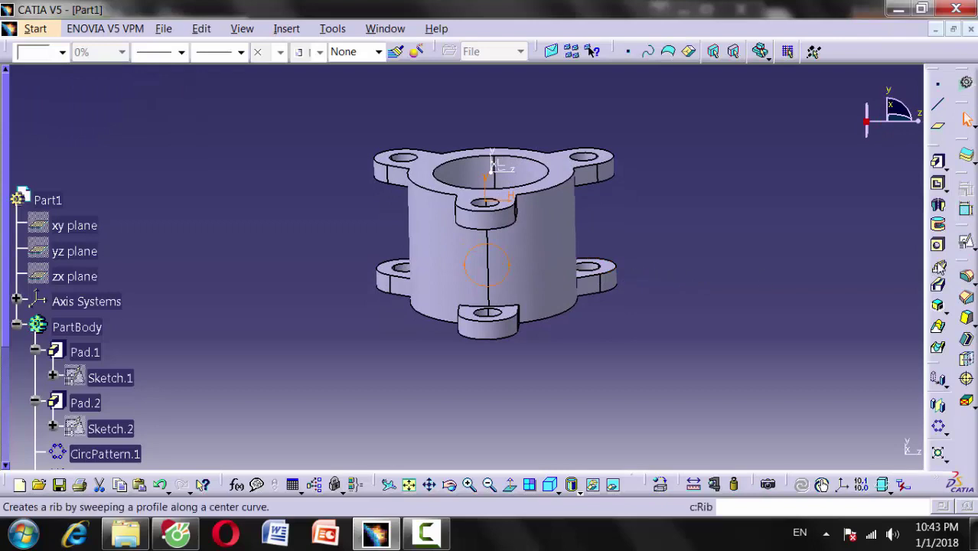
Step: Pad the 75 mm circle Up to surface, limited by the body face
left_click(938, 161)
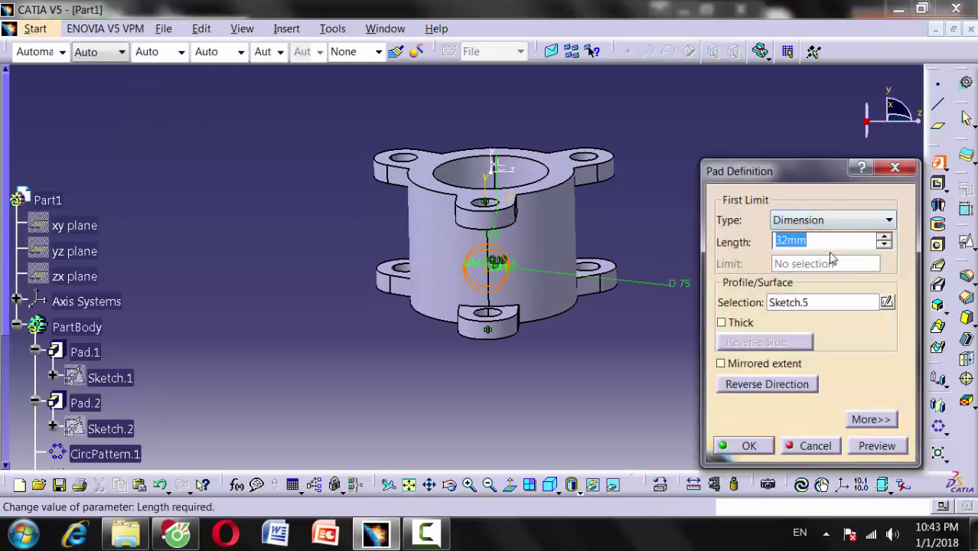
left_click(887, 219)
left_click(827, 292)
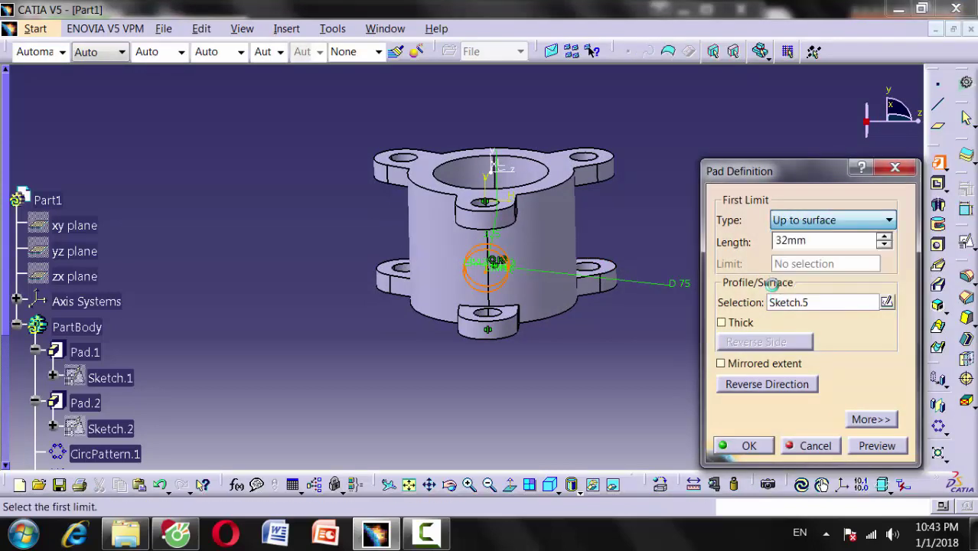
left_click(555, 242)
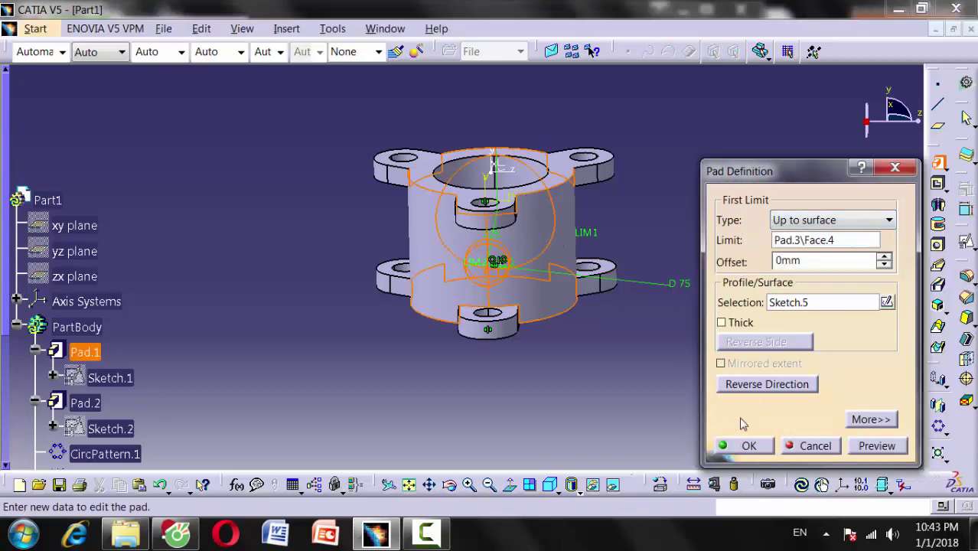
left_click(744, 445)
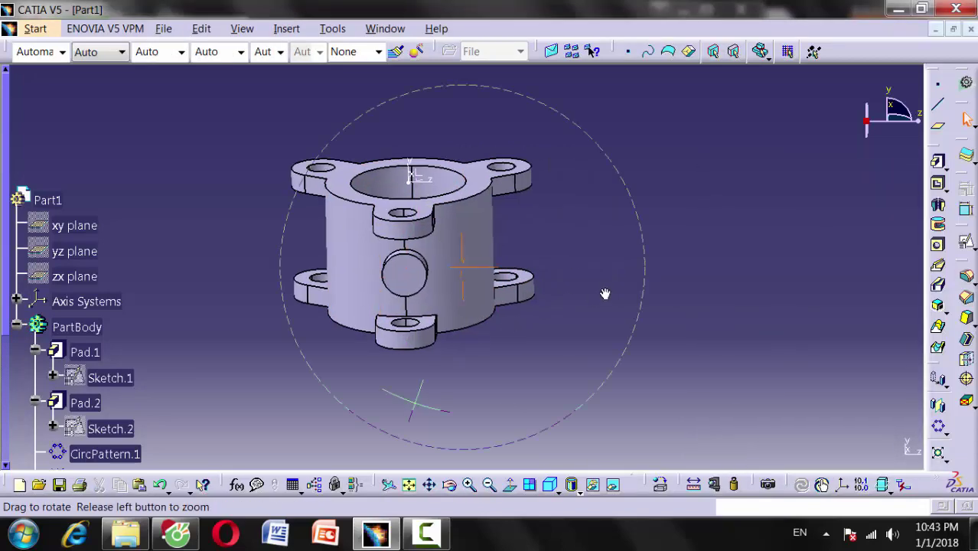
Step: Orbit the part to inspect the new boss and bring up the valve drawing
middle_click_drag(417, 404, 448, 344)
middle_click_drag(459, 280, 556, 330)
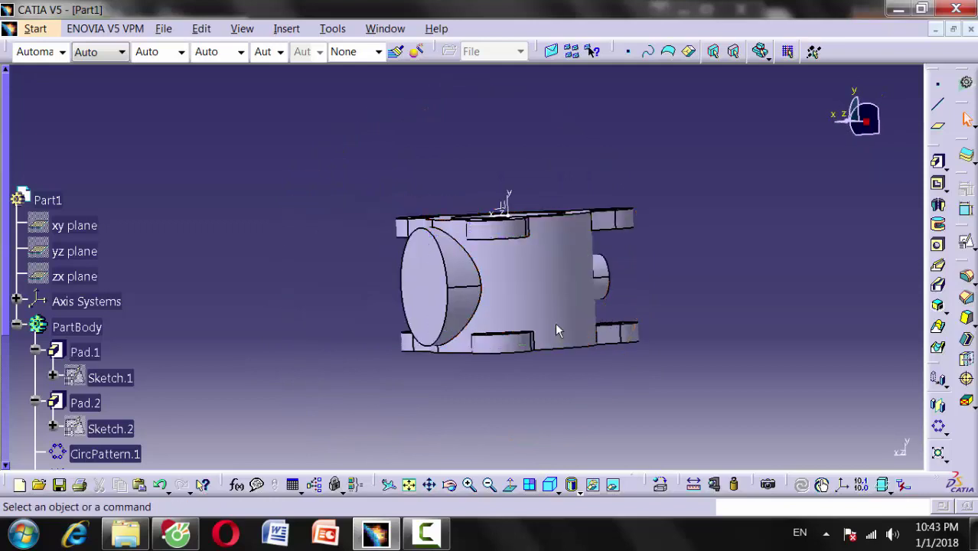
left_click(172, 538)
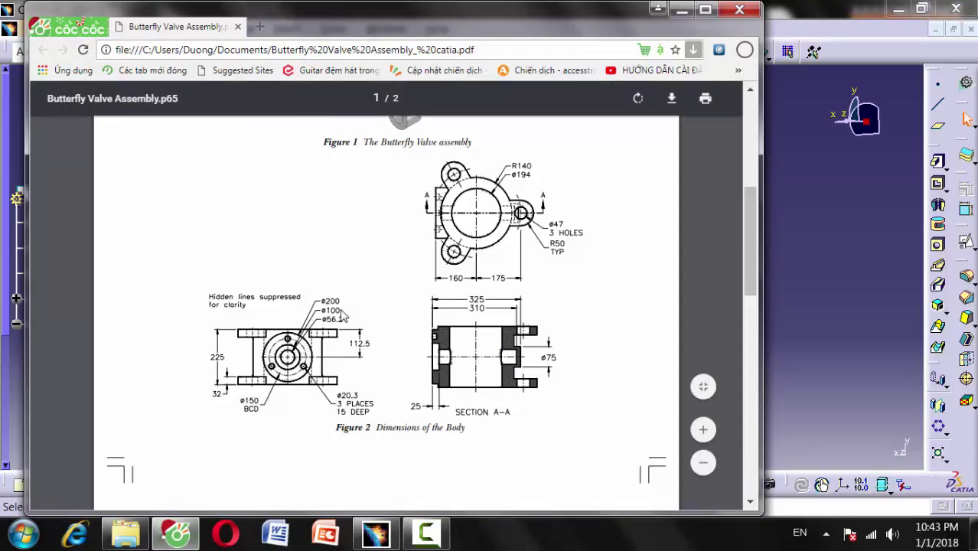
Step: Start a Pocket with a positioned sketch on the boss end face, origin at Barycenter, V reversed and swapped
left_click(833, 320)
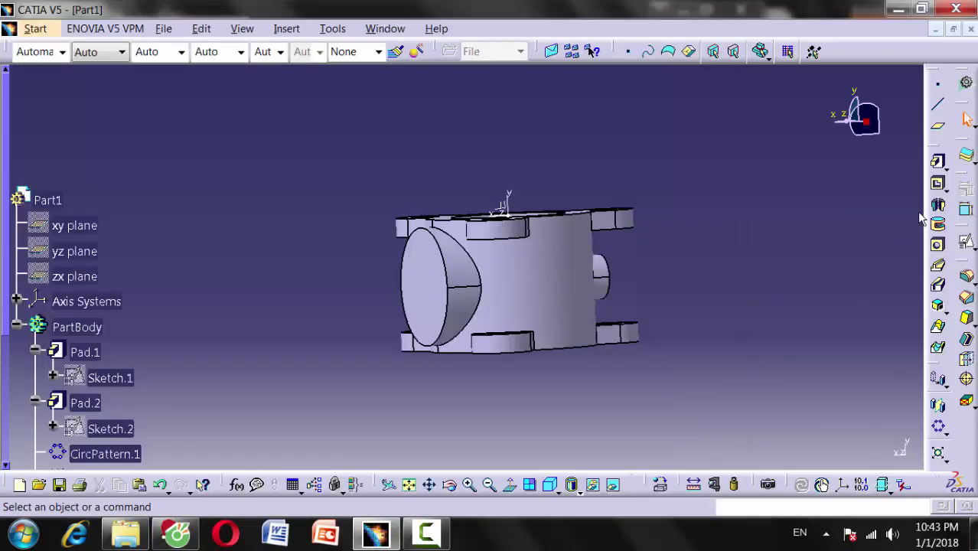
left_click(938, 184)
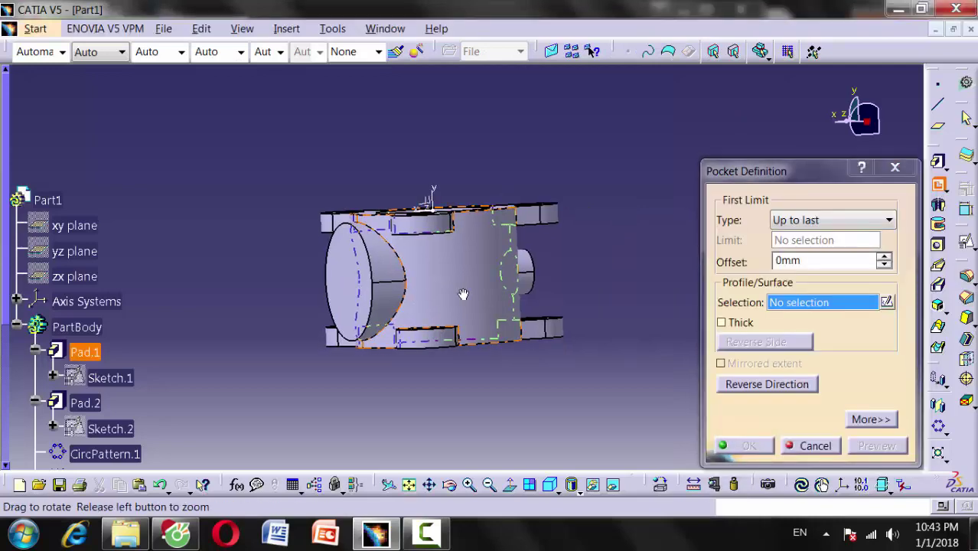
middle_click_drag(502, 297, 617, 298)
left_click(886, 303)
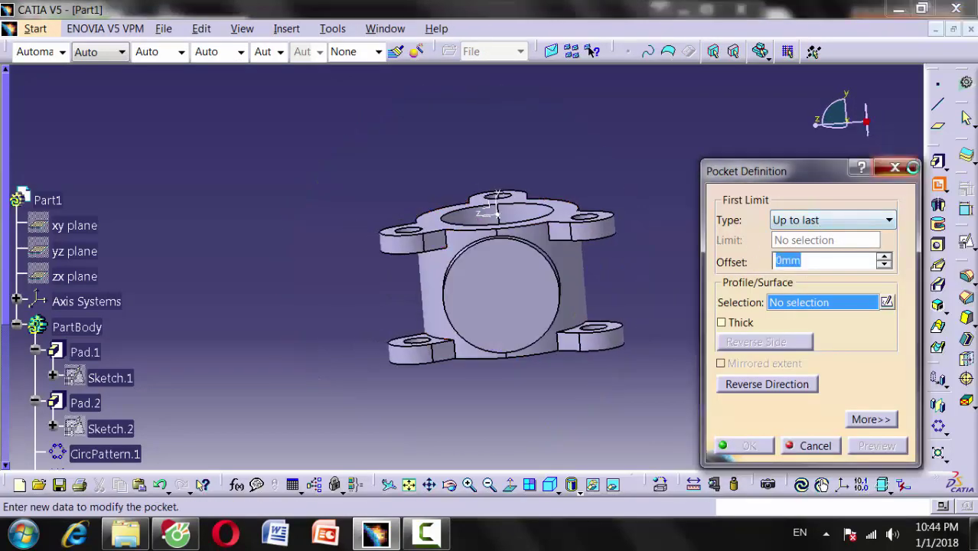
left_click(965, 243)
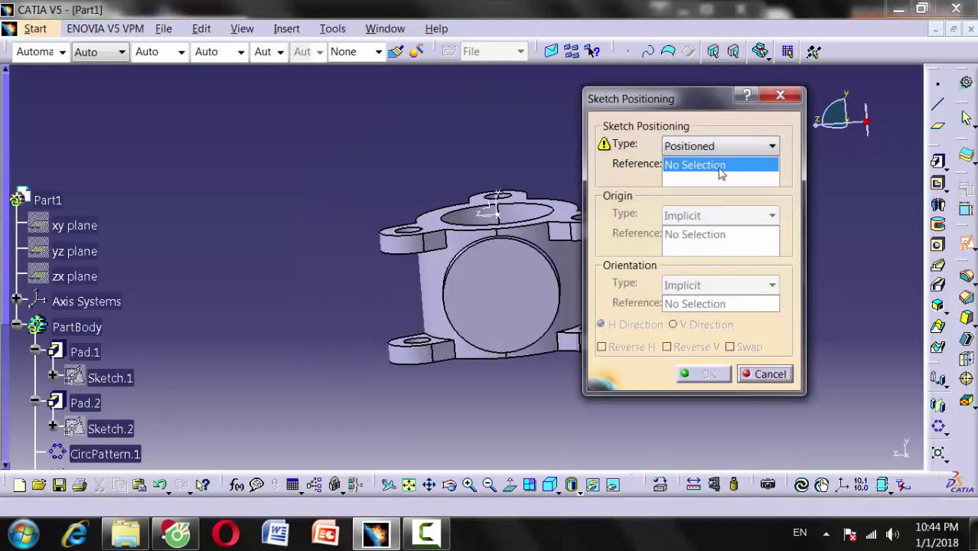
right_click(719, 169)
left_click(754, 183)
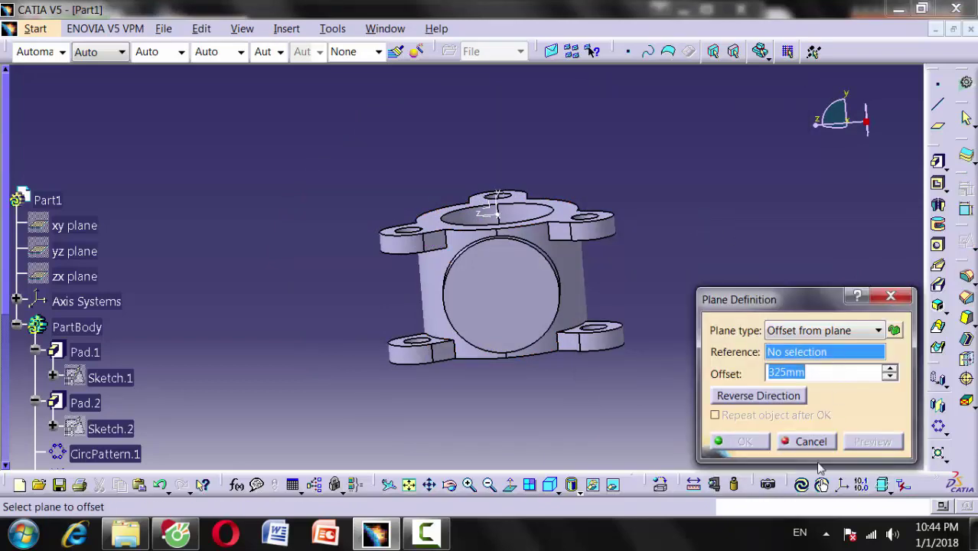
left_click(801, 443)
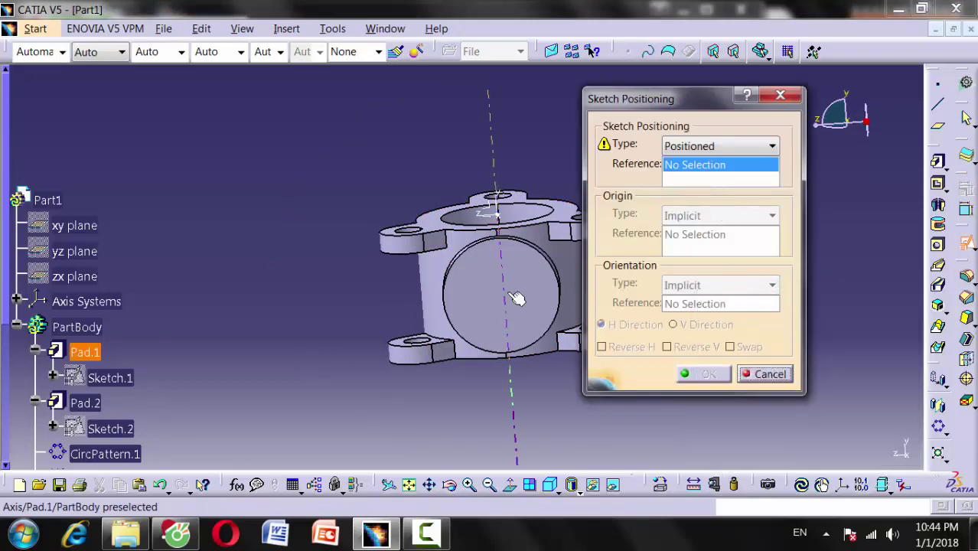
left_click(696, 217)
left_click(698, 326)
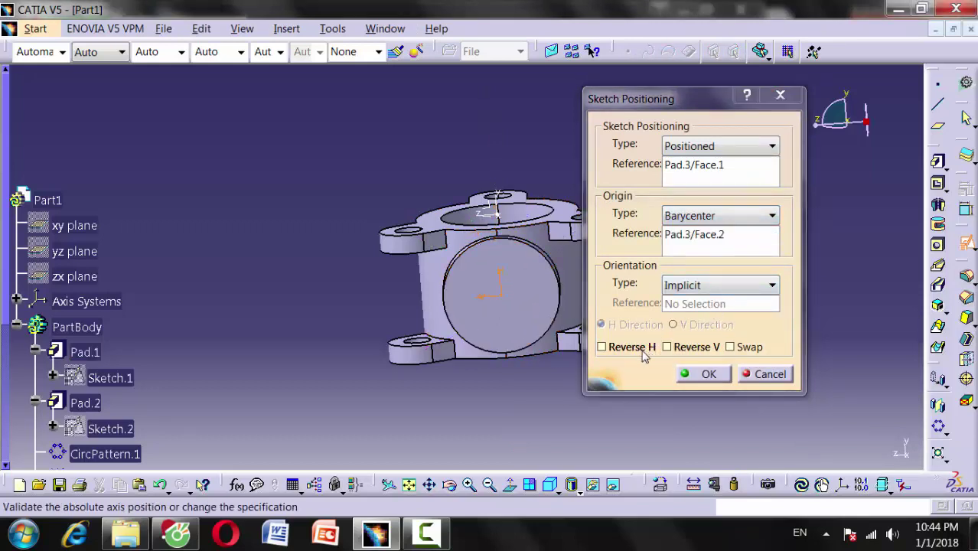
left_click(697, 349)
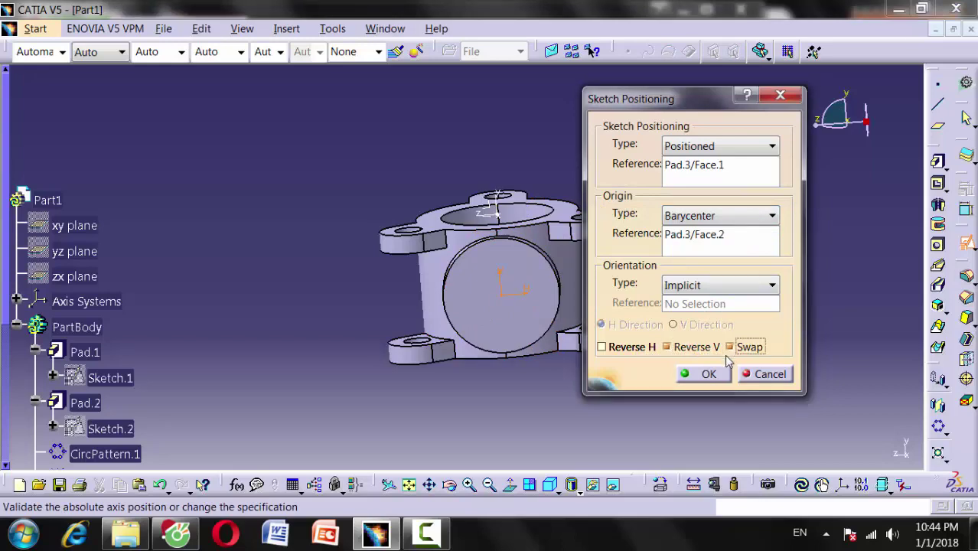
left_click(697, 382)
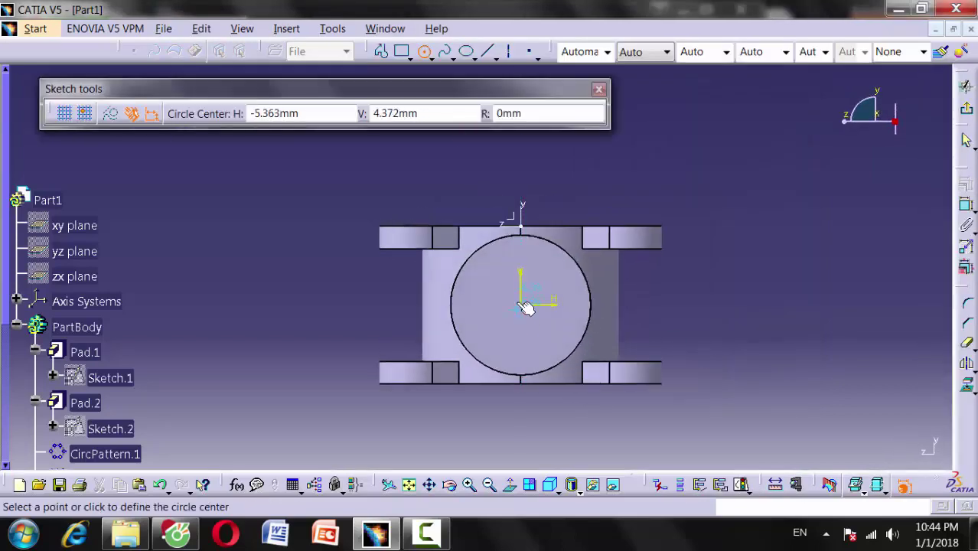
Step: Draw a circle at the sketch origin and dimension it to 100 mm diameter
left_click(524, 307)
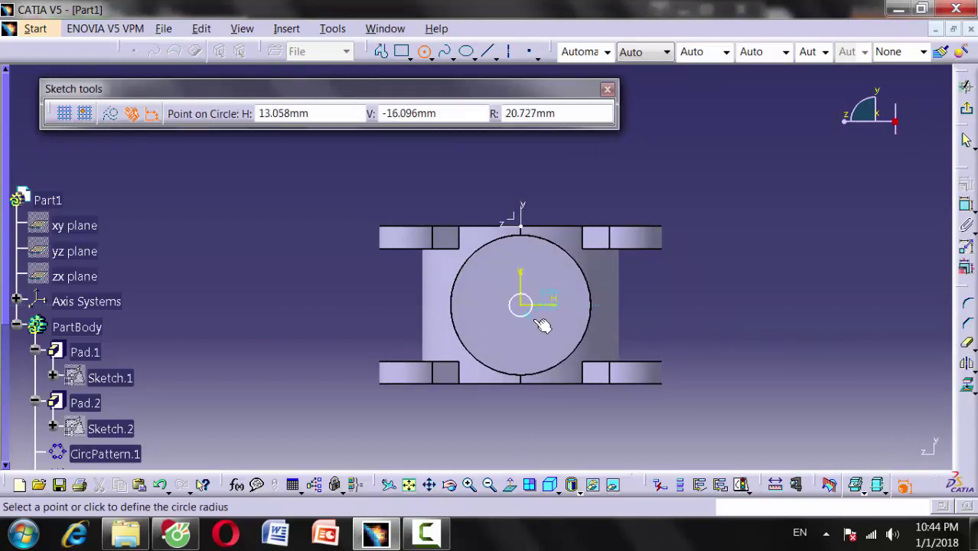
left_click(542, 324)
left_click(965, 208)
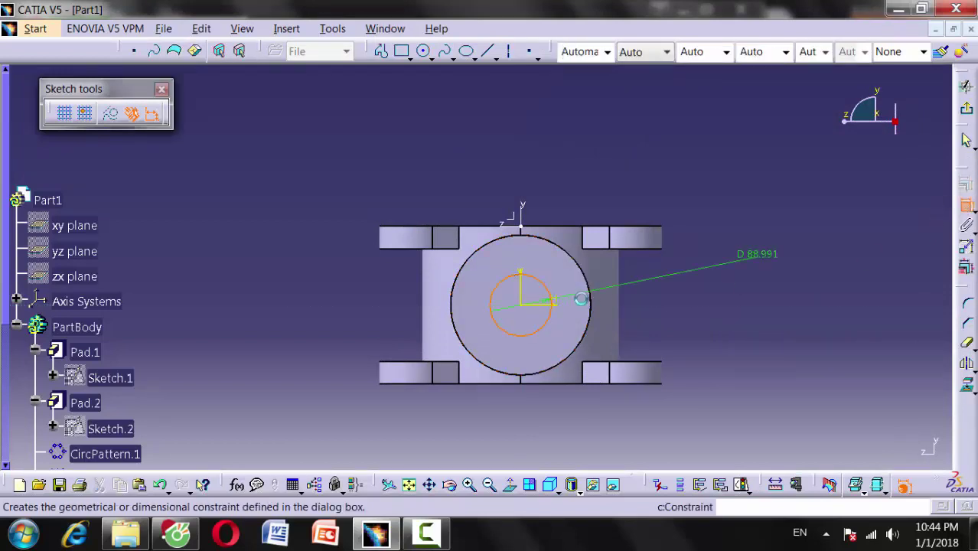
left_click(670, 292)
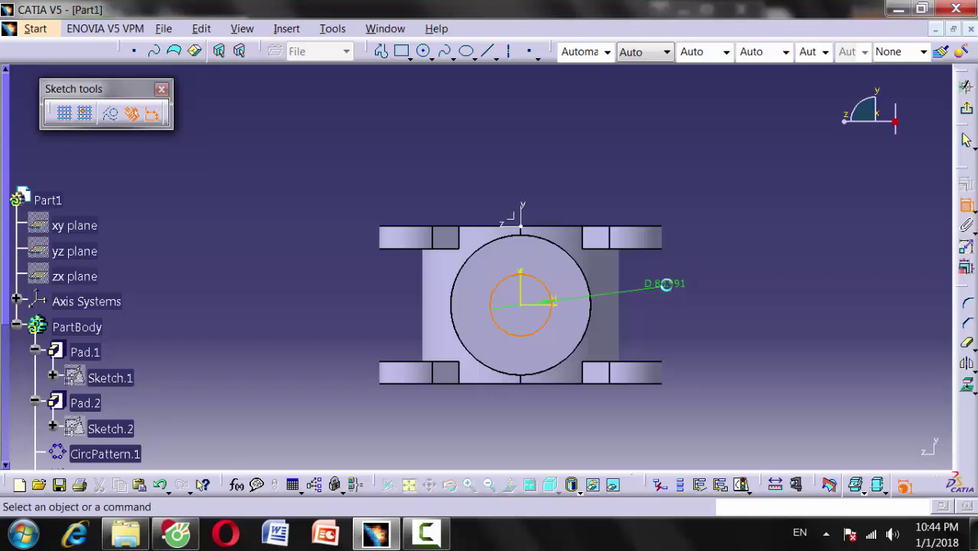
double_click(671, 291)
type("100")
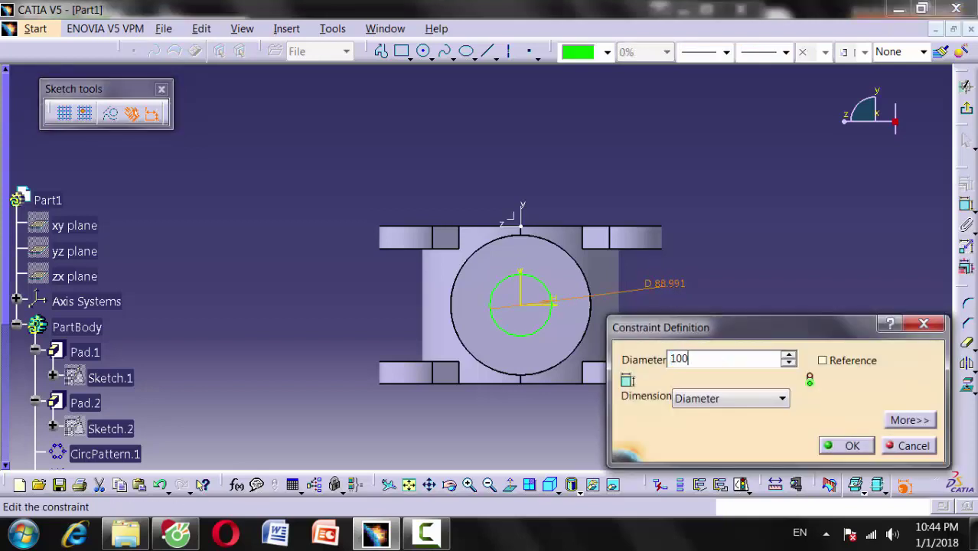
key("Return")
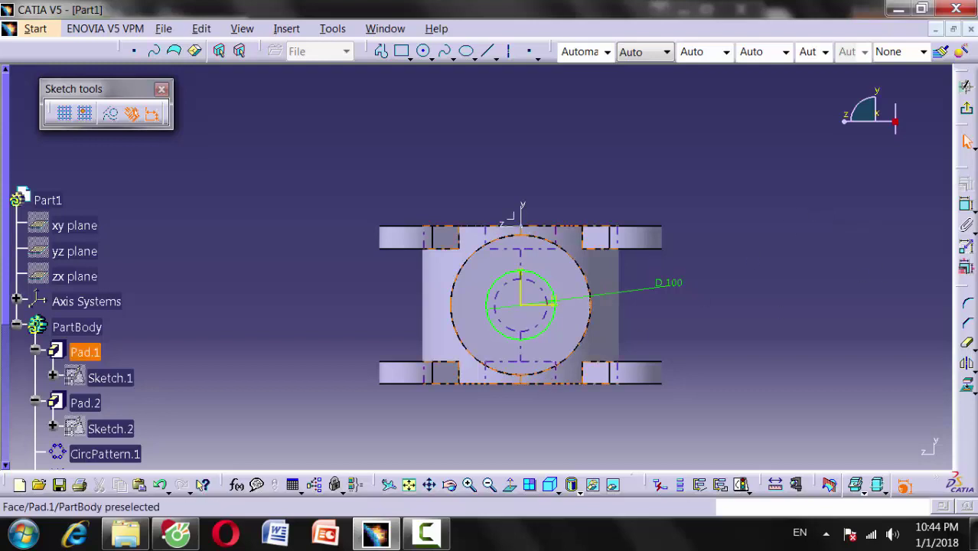
Step: Check the valve drawing, then exit the sketch back to the 3D part
left_click(171, 538)
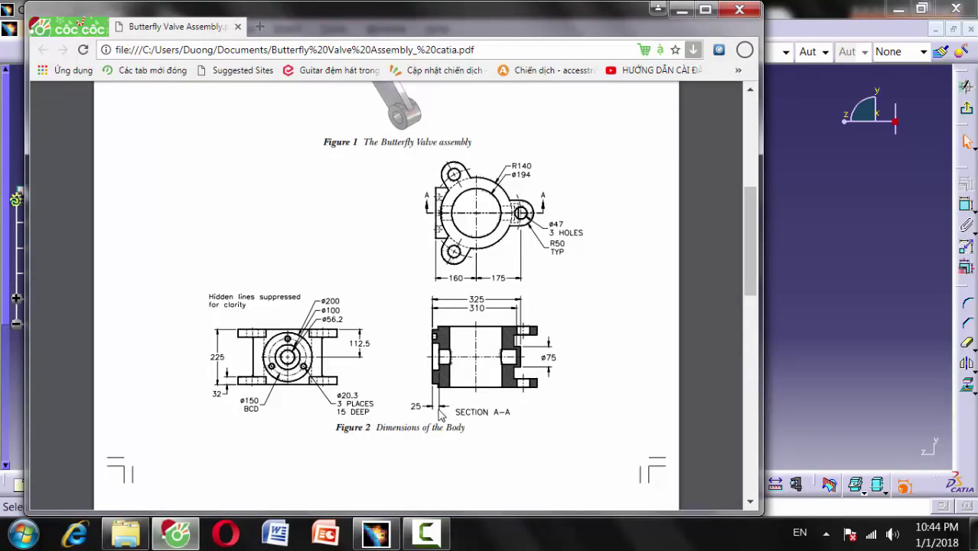
left_click(202, 533)
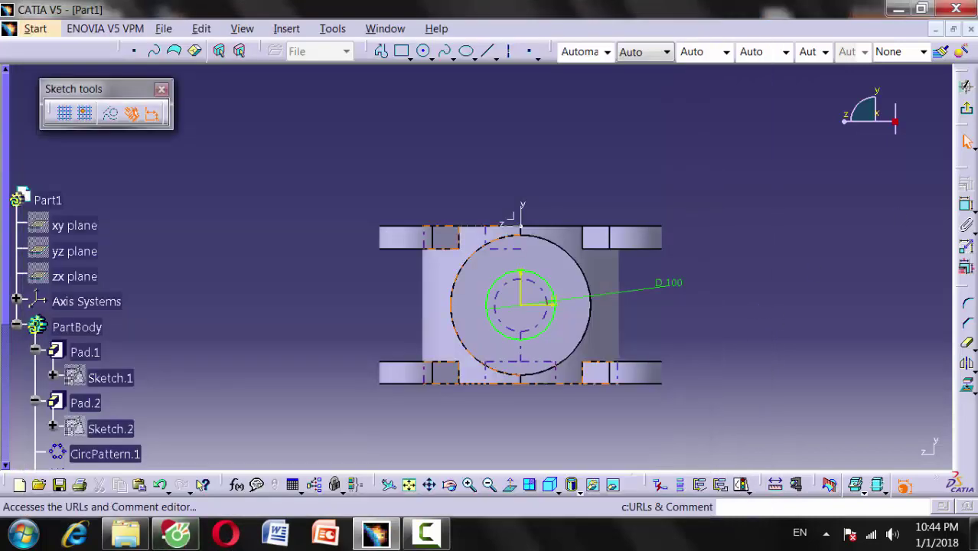
left_click(965, 109)
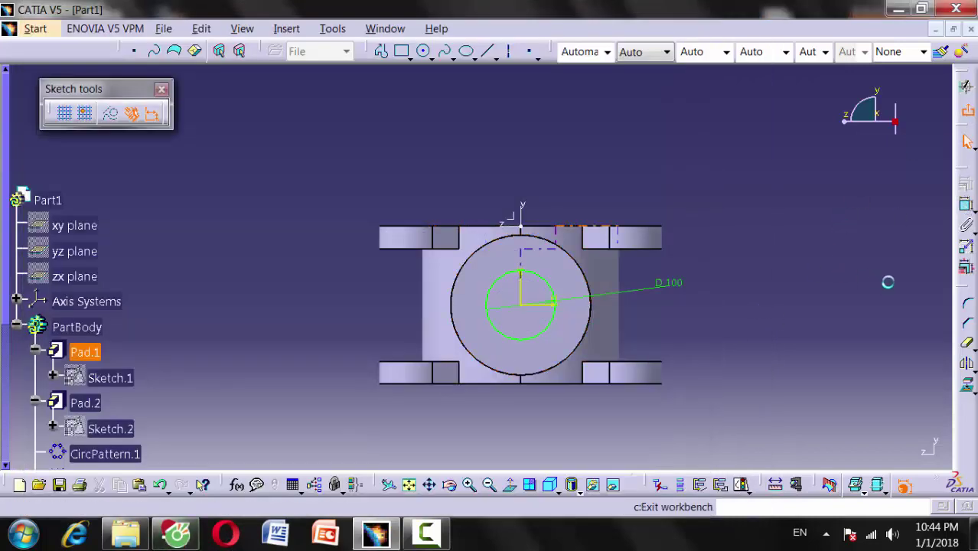
Step: Pocket the 100 mm circle to a Dimension depth of 25 mm
left_click(938, 184)
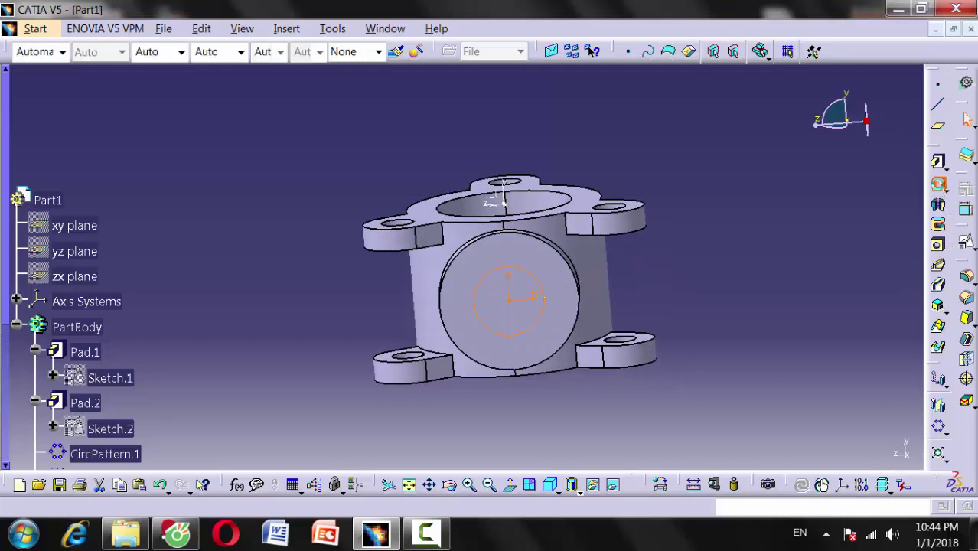
left_click(823, 220)
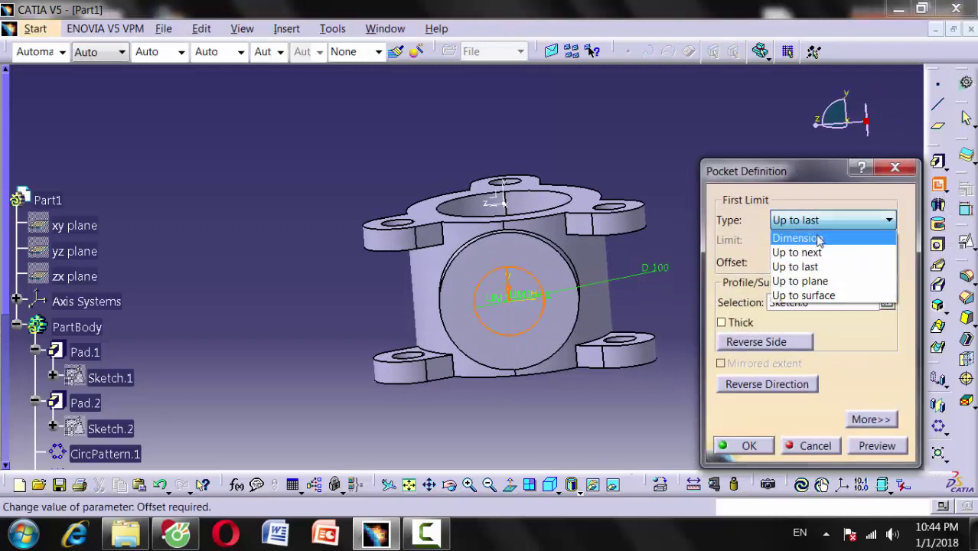
left_click(823, 236)
key("Return")
type("25")
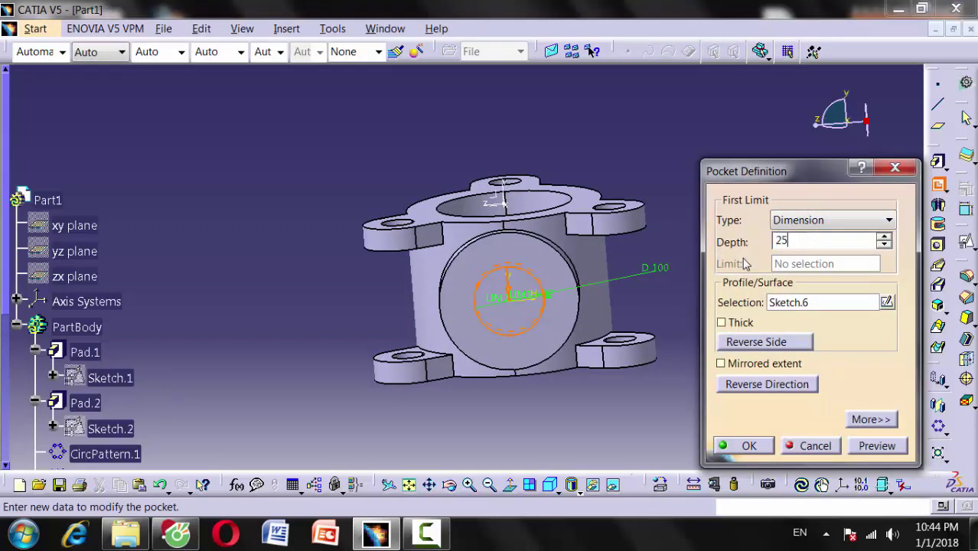
key("Return")
Step: Rotate the model to inspect the new bore and review the drawing's body dimensions
middle_click_drag(744, 265, 758, 285)
left_click(176, 533)
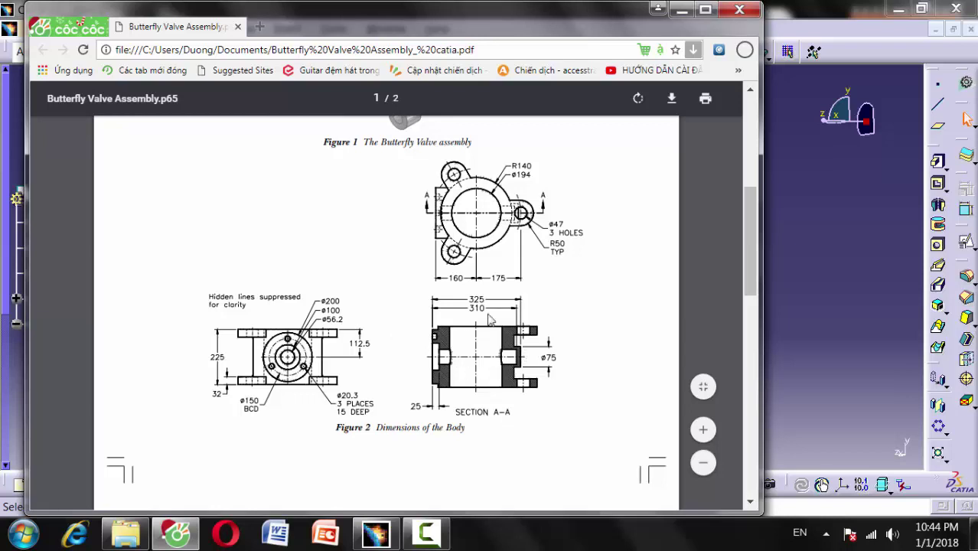
left_click(815, 332)
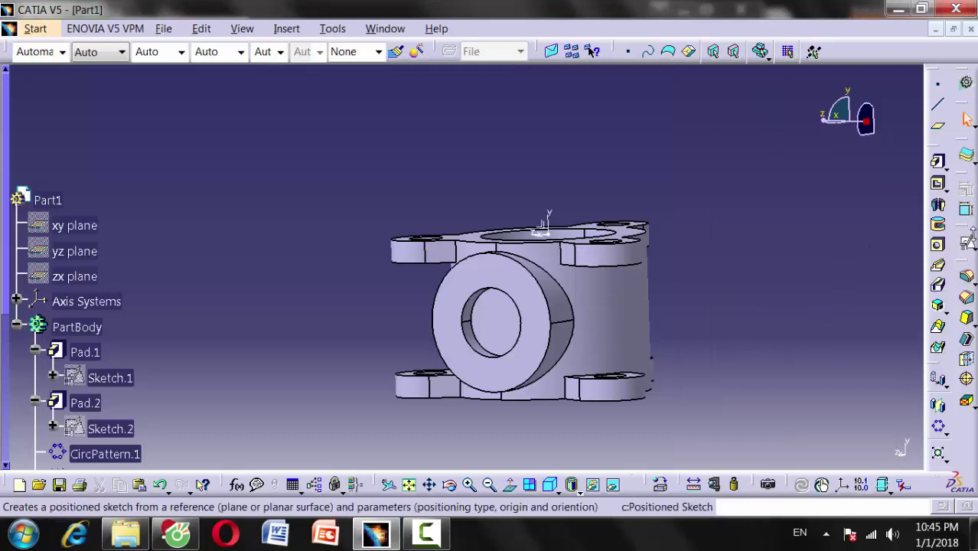
Step: Create a positioned sketch on the bore floor with the origin at its face Barycenter, axes reversed and swapped
left_click(967, 243)
left_click(531, 280)
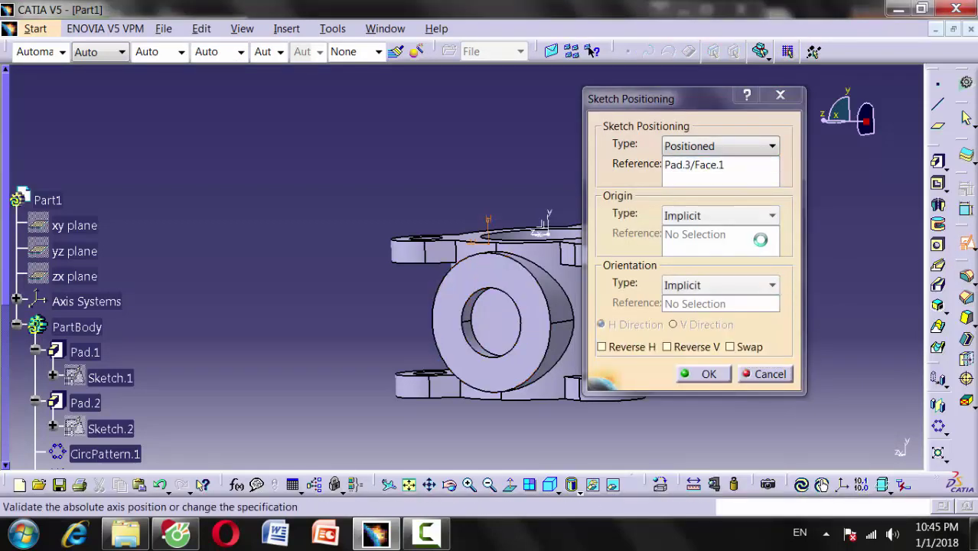
left_click(739, 220)
left_click(701, 320)
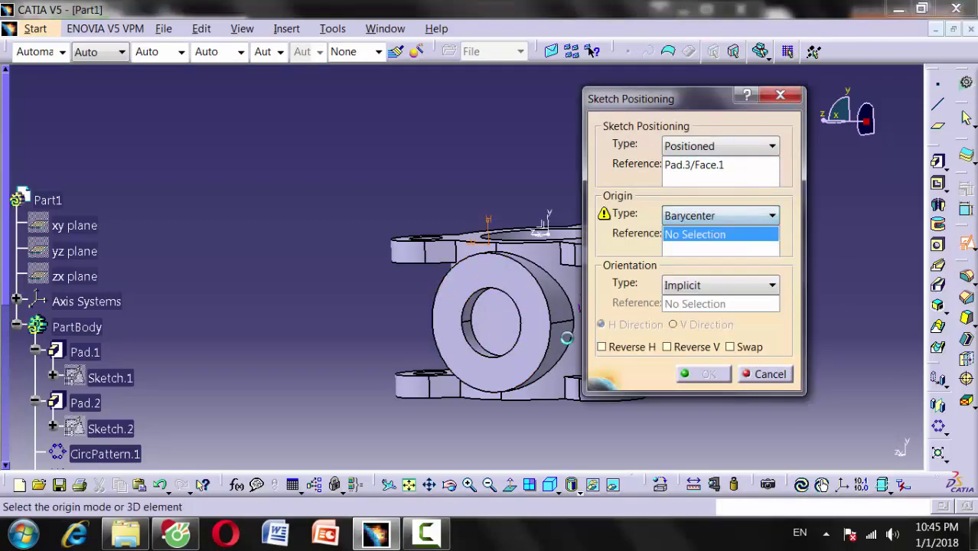
left_click(531, 337)
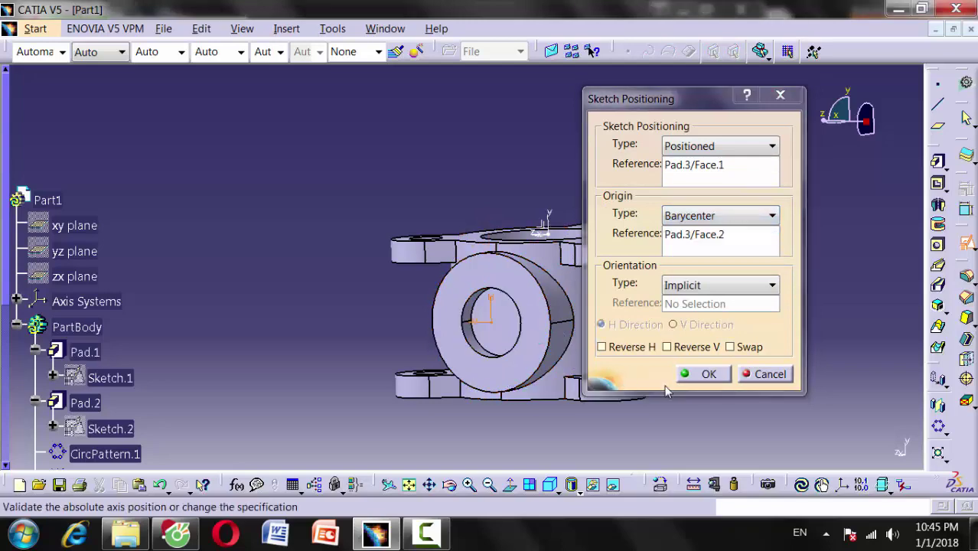
left_click(702, 346)
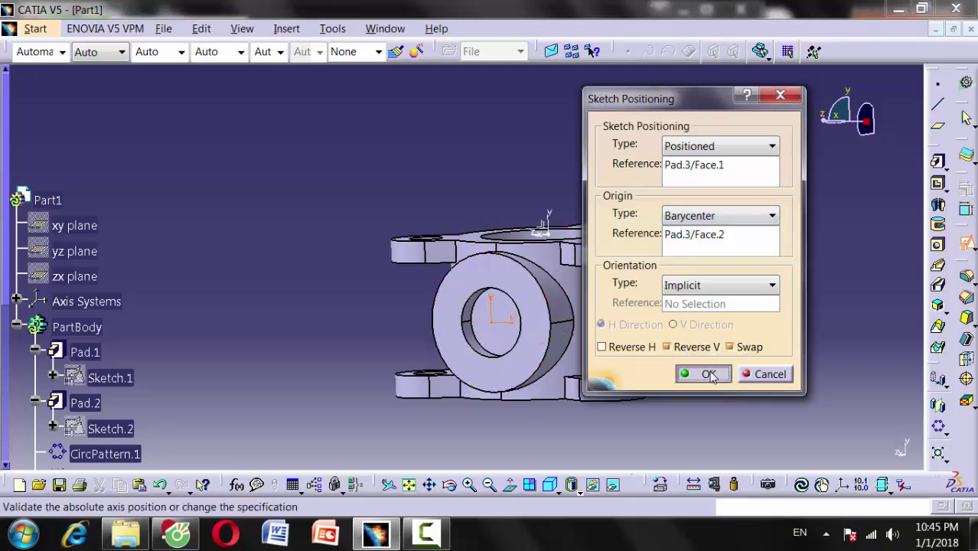
left_click(708, 374)
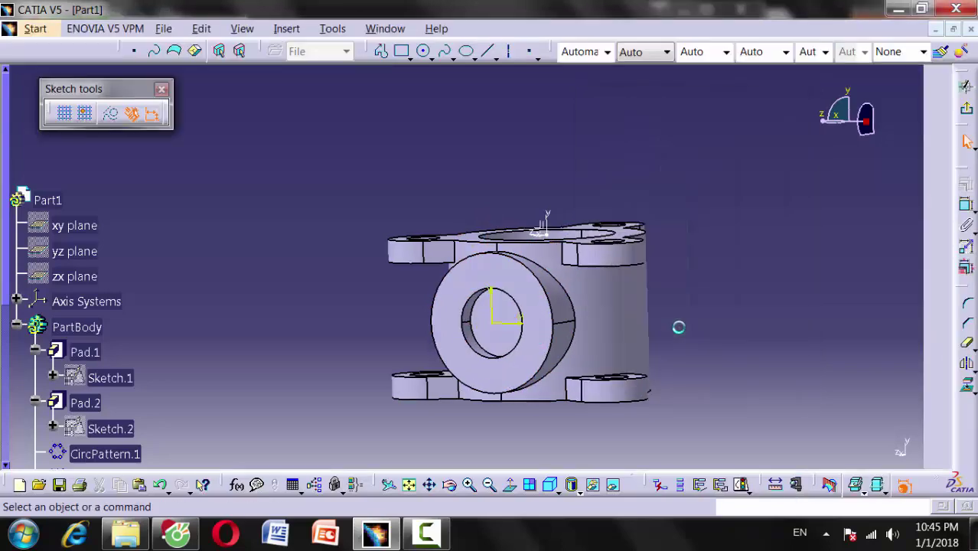
Step: Draw a circle at the origin, dimension it to 56.2 mm diameter, and exit the sketch
left_click(425, 51)
left_click(517, 326)
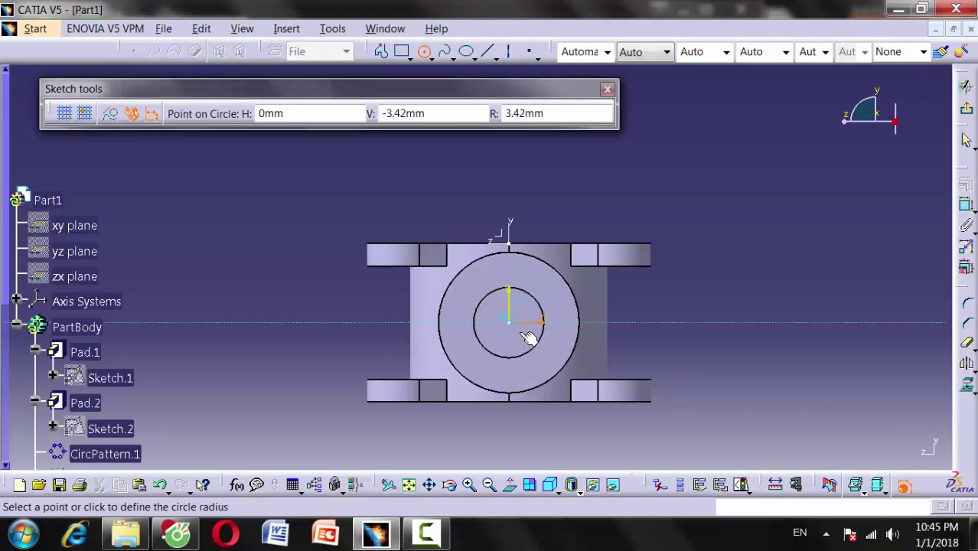
left_click(523, 331)
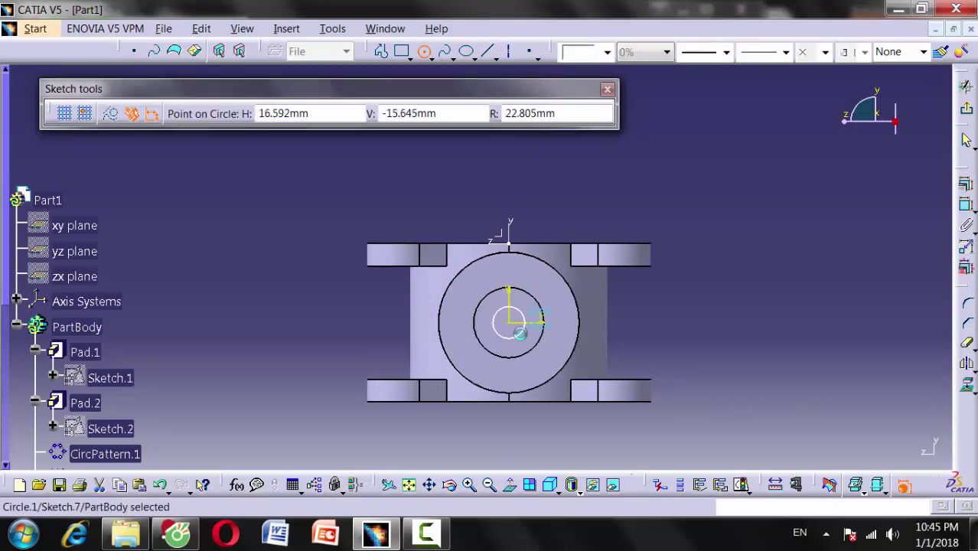
left_click(965, 205)
left_click(648, 321)
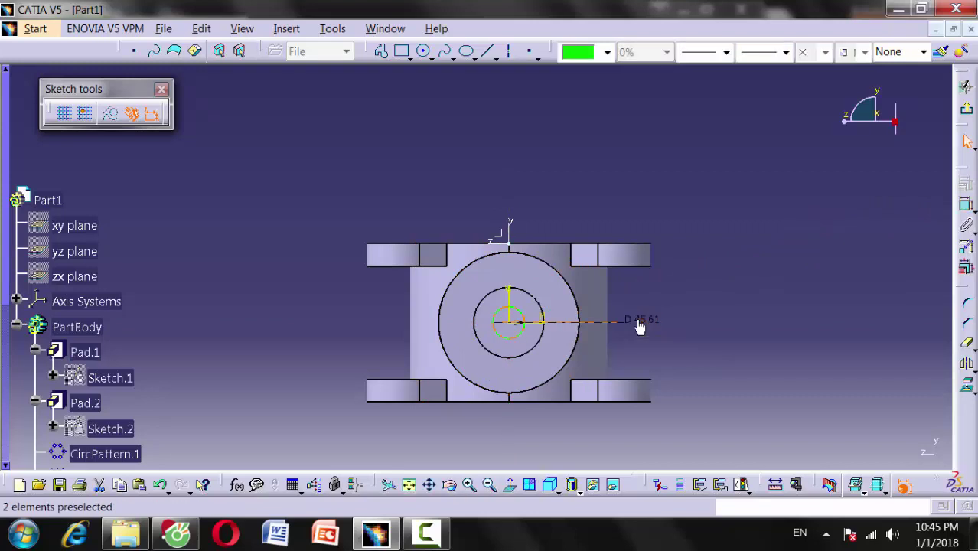
double_click(636, 319)
type("56.")
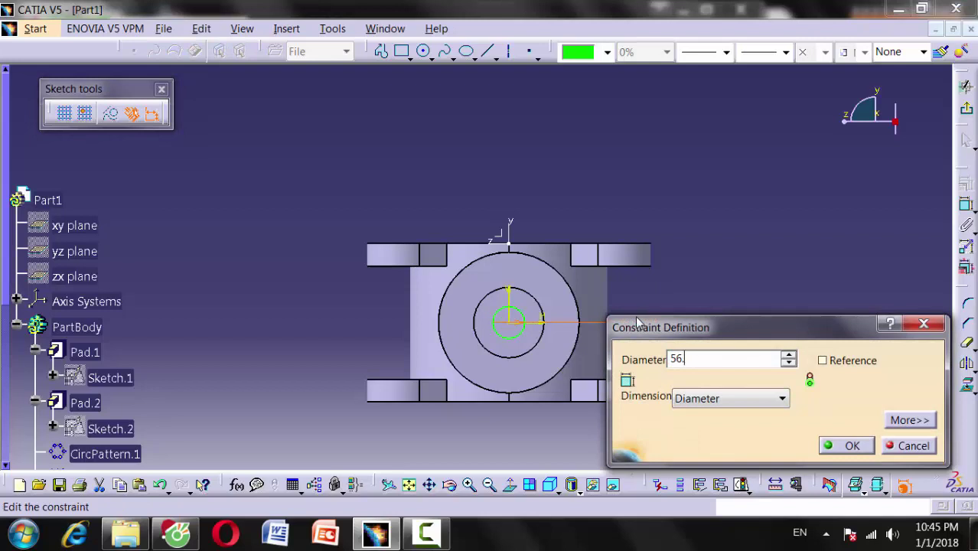
type("2mm")
key("Return")
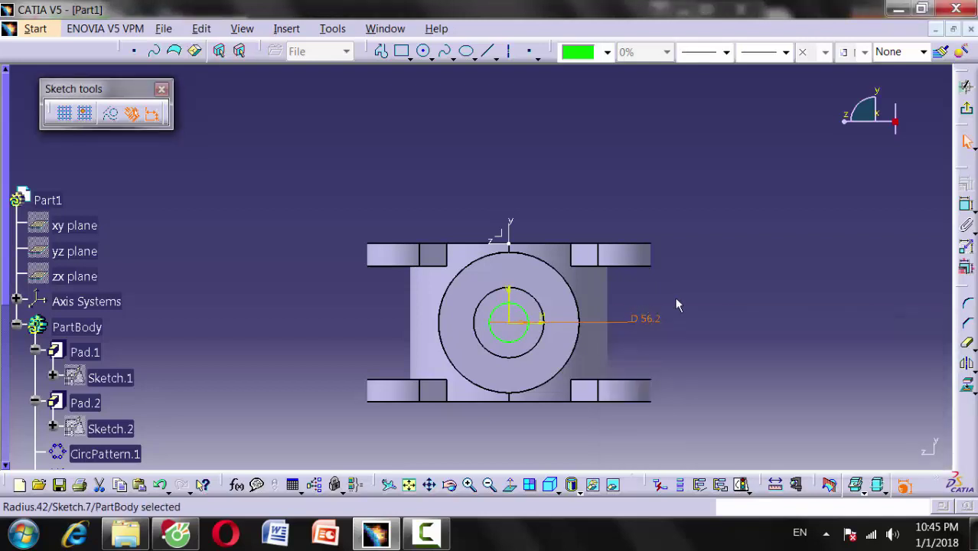
left_click(967, 113)
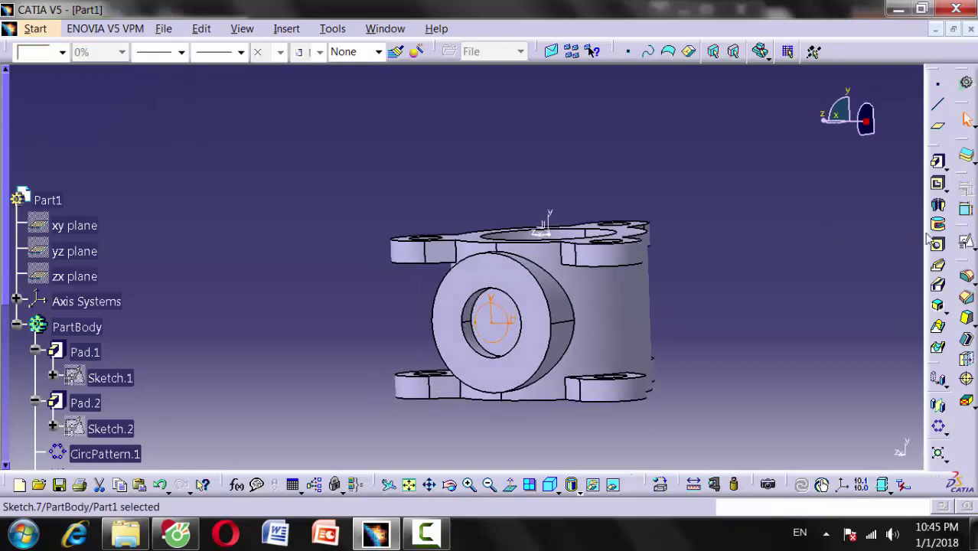
Step: Pocket the 56.2 mm circle of Sketch.7 25 mm deep, checking the drawing for the depth
left_click(940, 184)
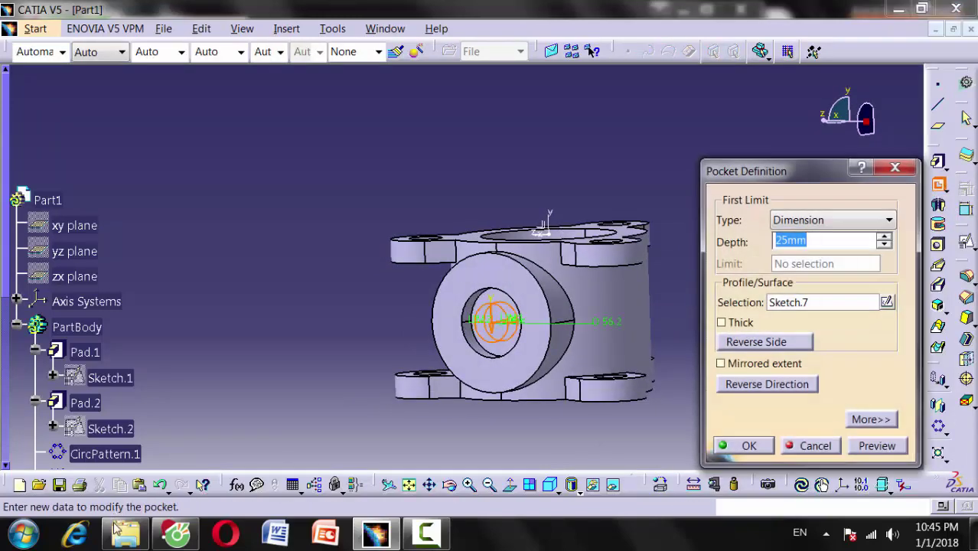
left_click(176, 534)
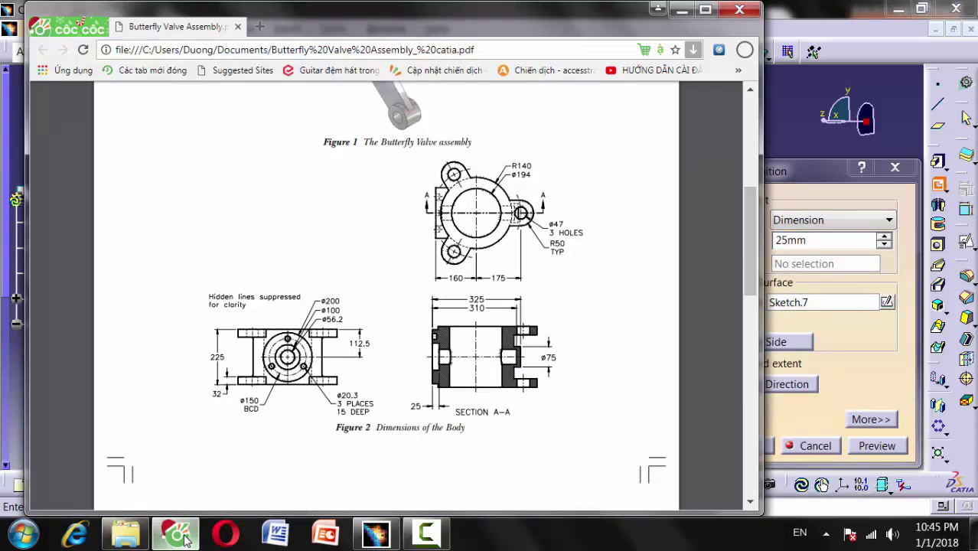
left_click(182, 537)
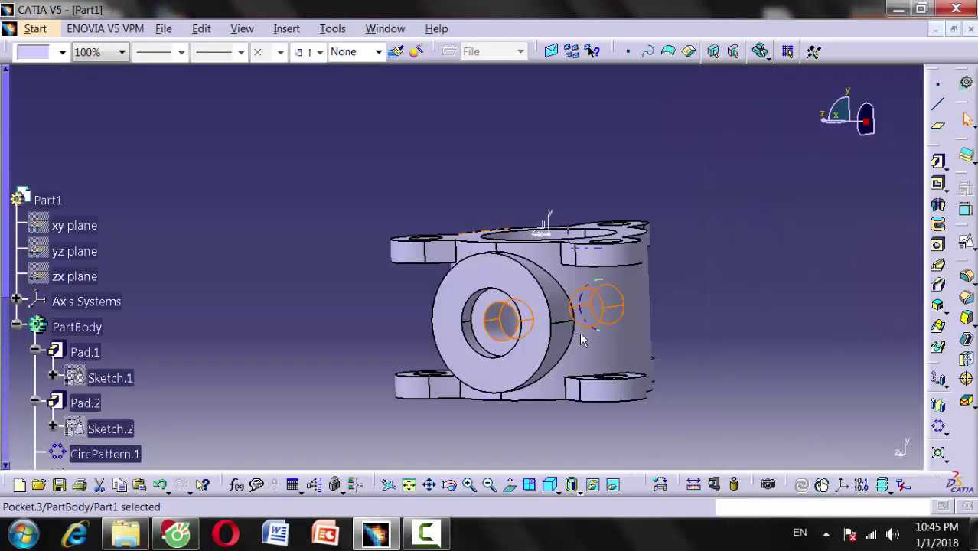
Step: Rotate the model to view the stepped bore and check the valve drawing again
middle_click_drag(585, 329, 338, 283)
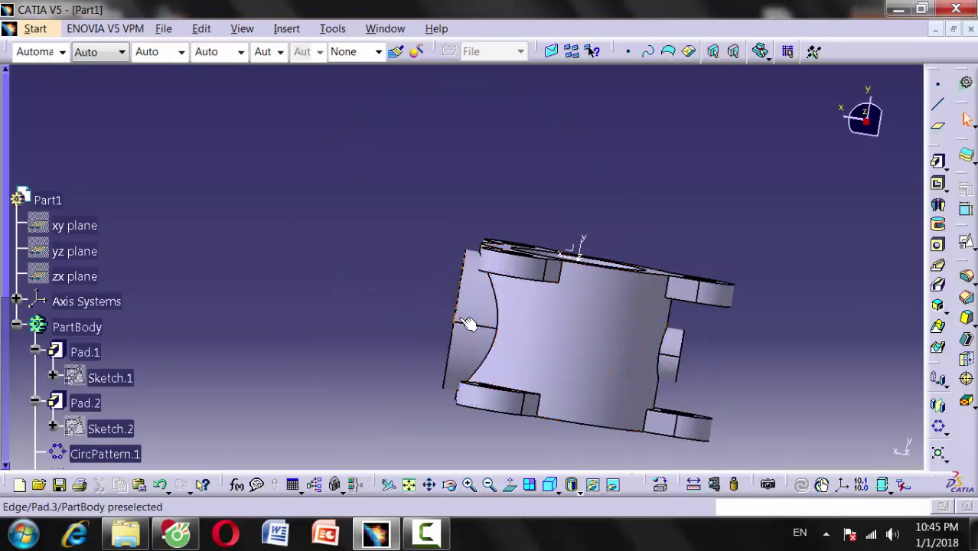
mouse_move(463, 323)
middle_mouse_down()
mouse_move(688, 284)
mouse_move(585, 286)
mouse_move(643, 327)
mouse_move(615, 334)
mouse_move(611, 284)
mouse_move(593, 258)
middle_mouse_up()
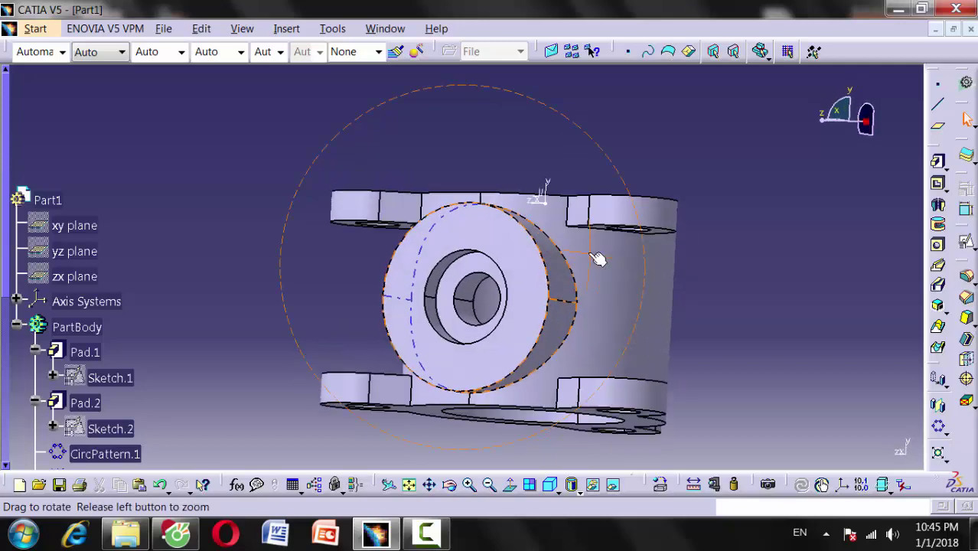
left_click(175, 533)
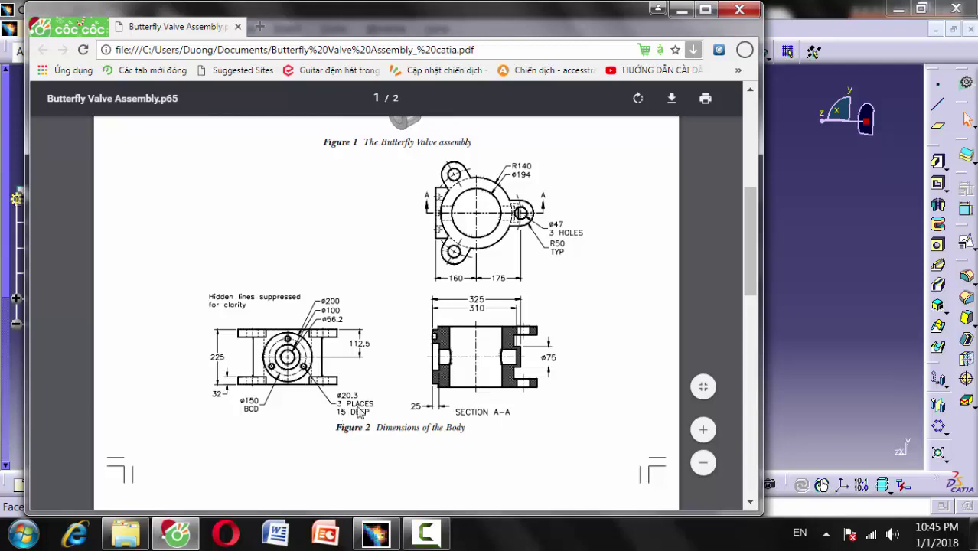
left_click(812, 276)
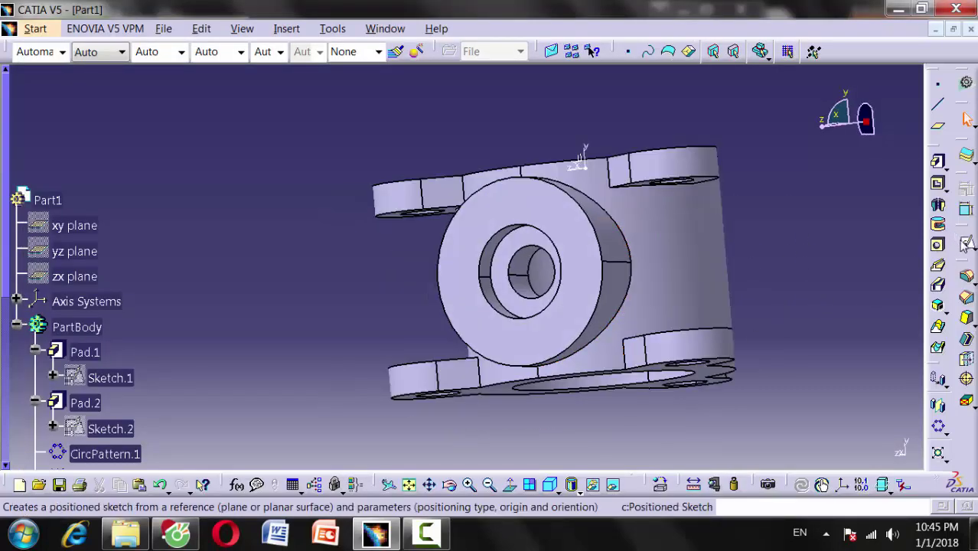
Step: Start a Positioned Sketch, rotating the model toward the boss after a glance at the drawing
left_click(966, 242)
middle_click_drag(371, 337, 498, 360)
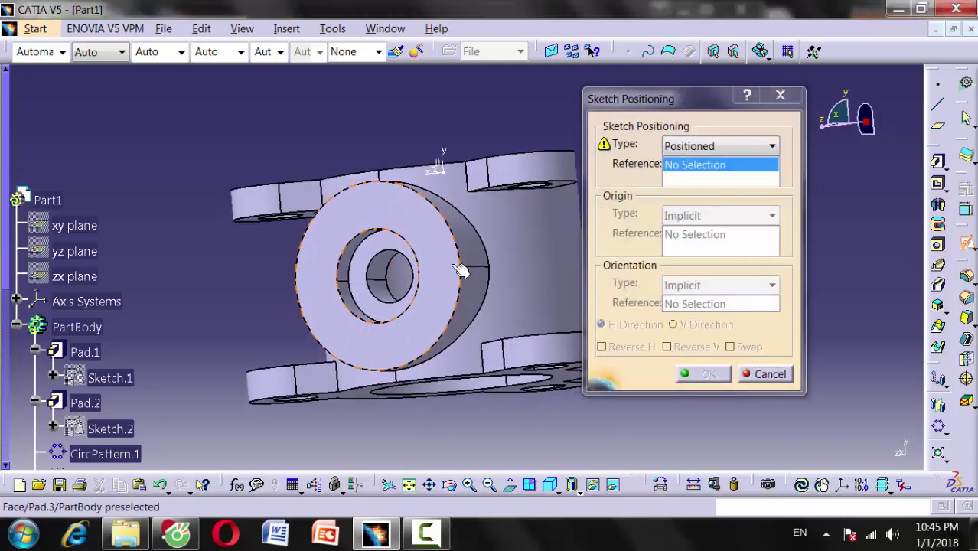
left_click(192, 540)
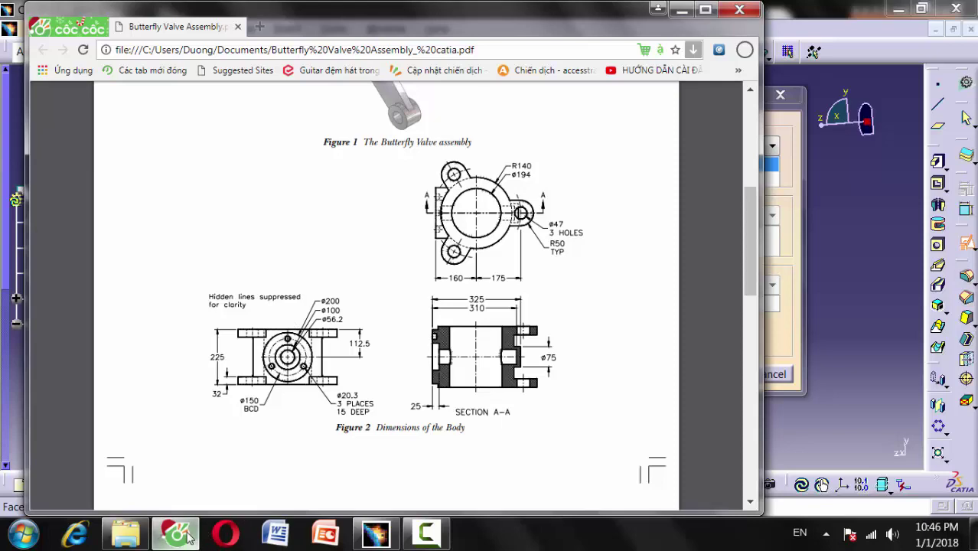
left_click(191, 539)
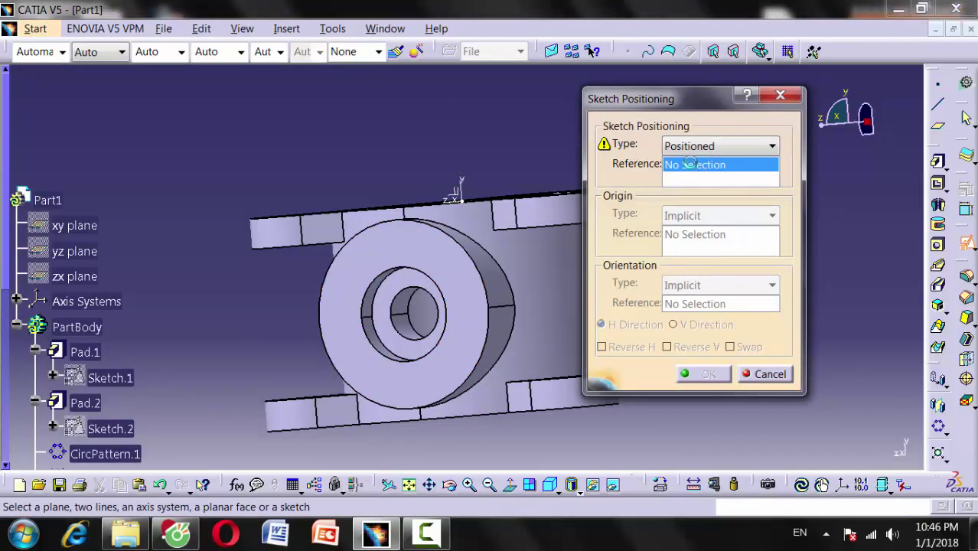
Step: Place the sketch on Pad.3/Face.1, origin at Pad.3/Face.2's Barycenter, with Reverse V checked
left_click(471, 312)
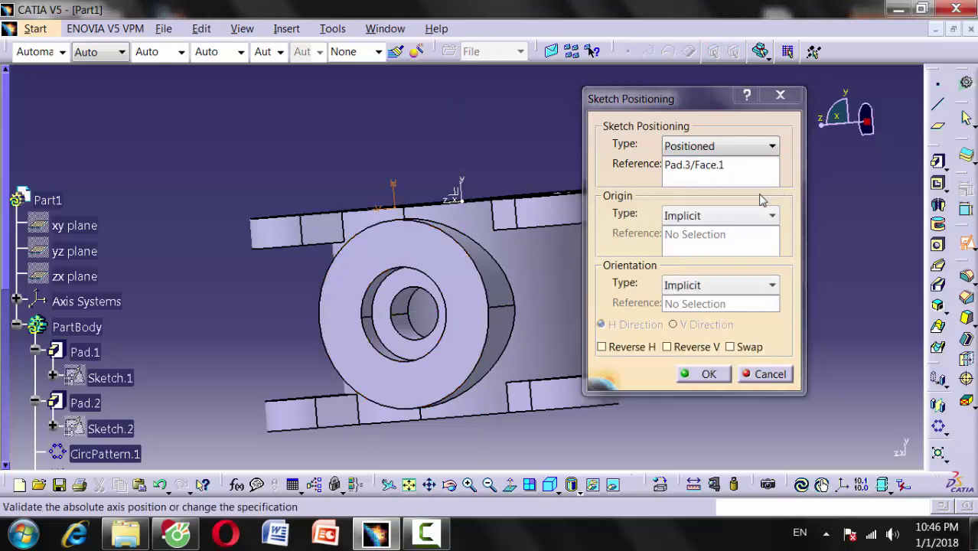
left_click(770, 216)
left_click(688, 334)
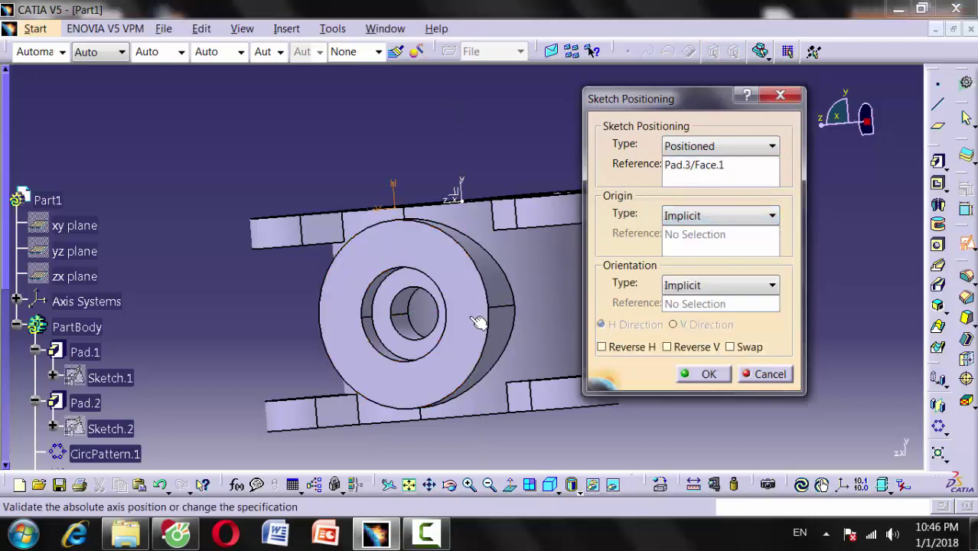
left_click(741, 217)
left_click(720, 326)
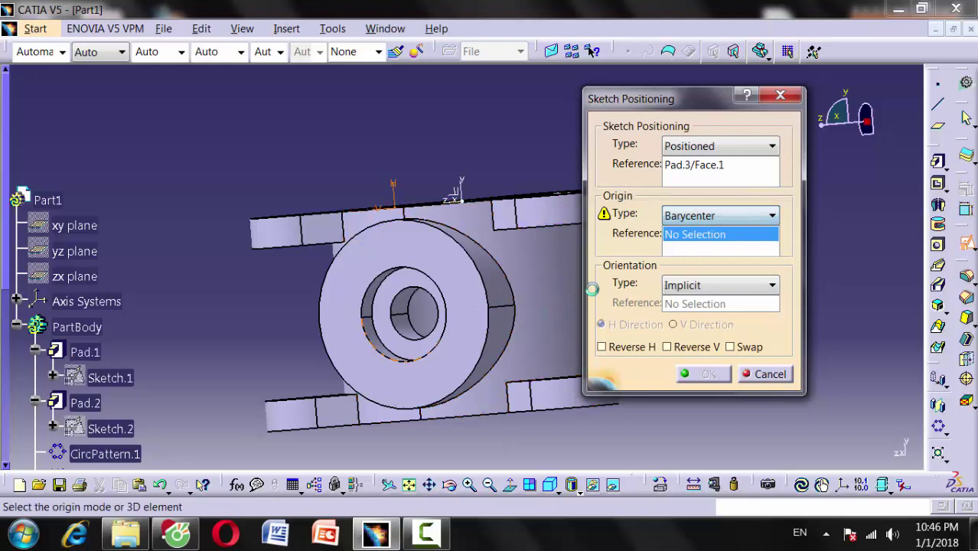
left_click(474, 307)
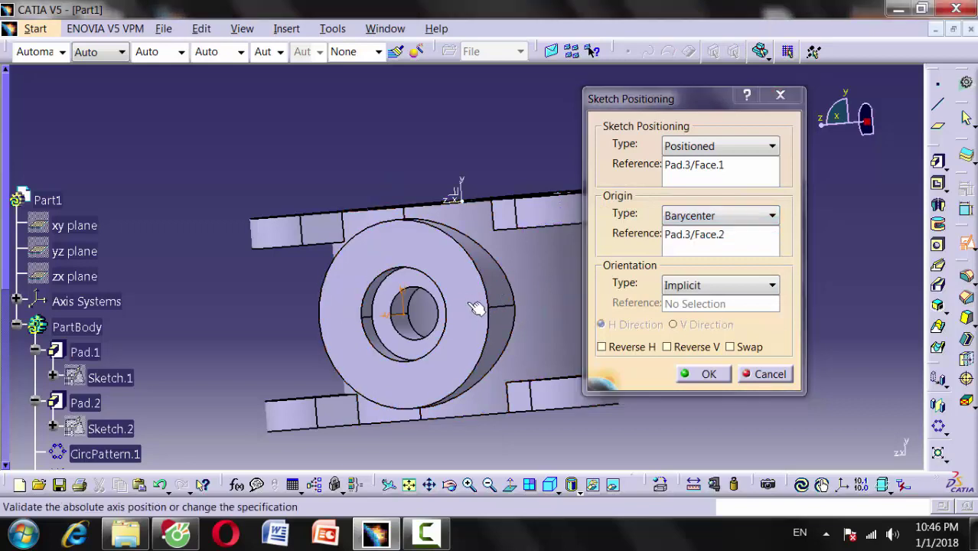
left_click(711, 349)
left_click(710, 375)
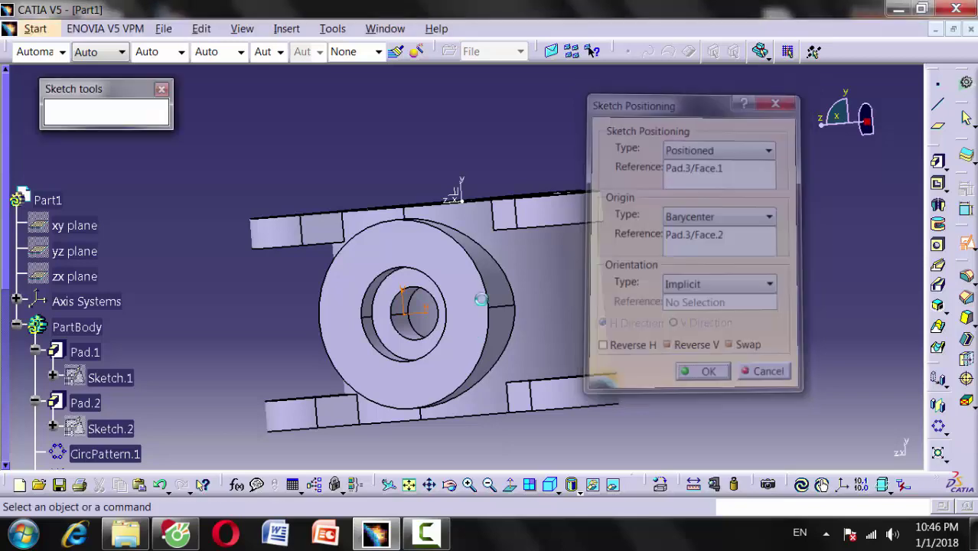
left_click(429, 55)
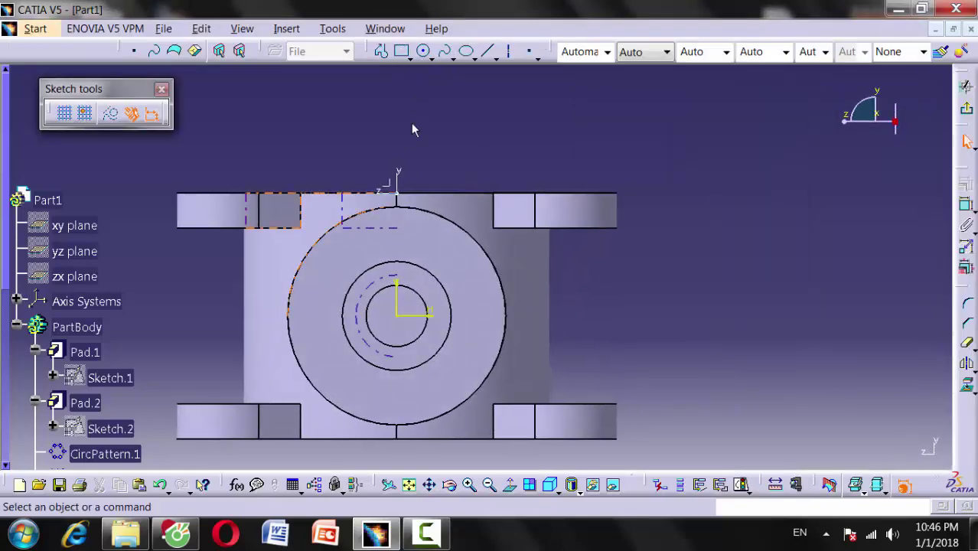
Step: Draw a small hole circle near the boss top and dimension it 20 mm diameter
left_click(424, 52)
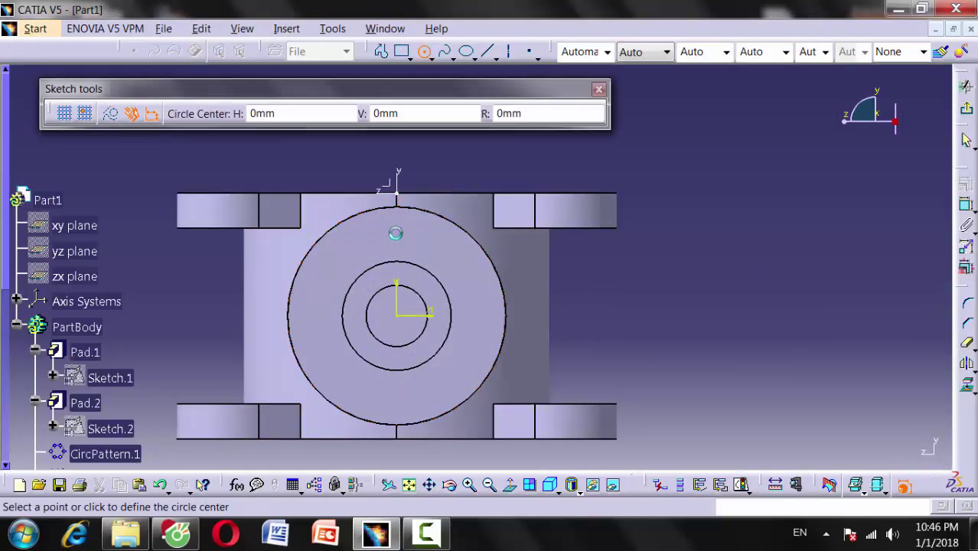
left_click(402, 229)
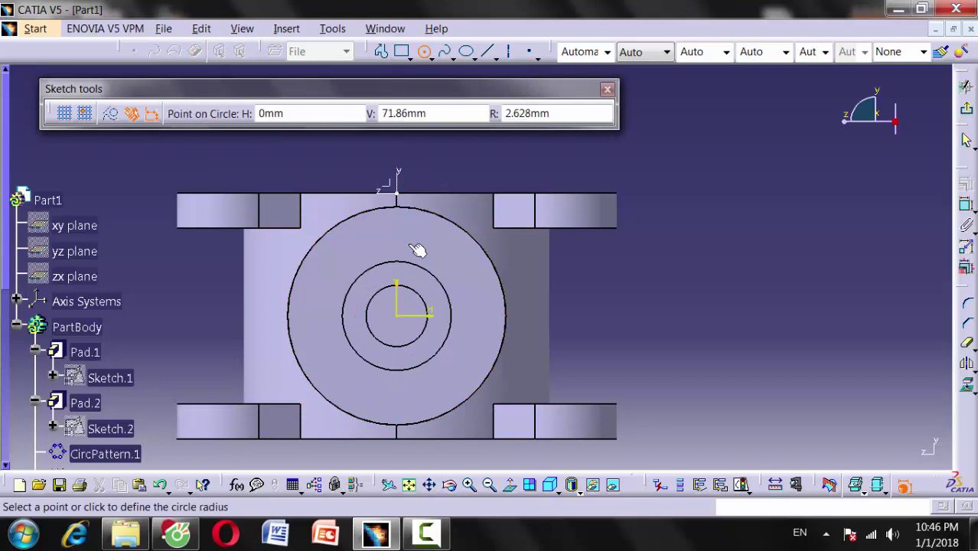
left_click(414, 238)
left_click(966, 205)
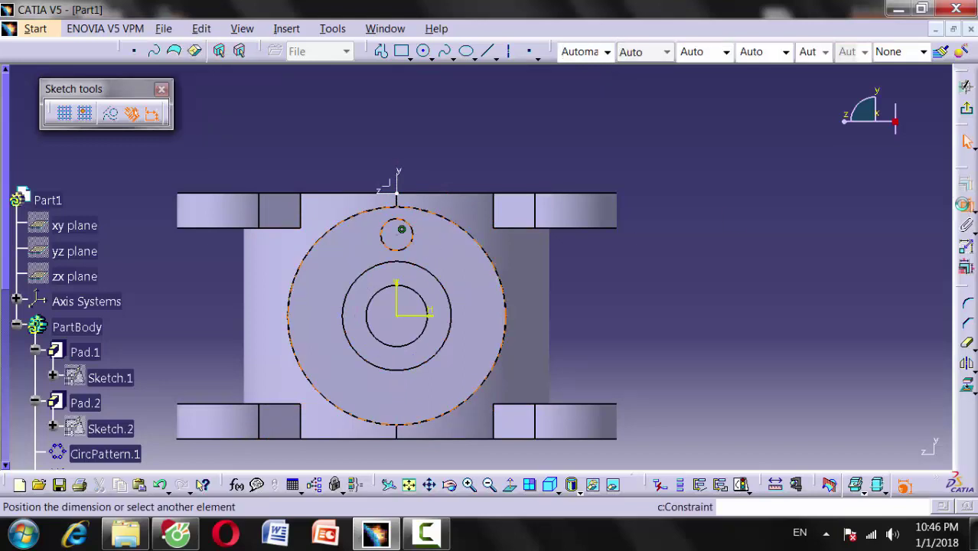
left_click(442, 245)
double_click(441, 241)
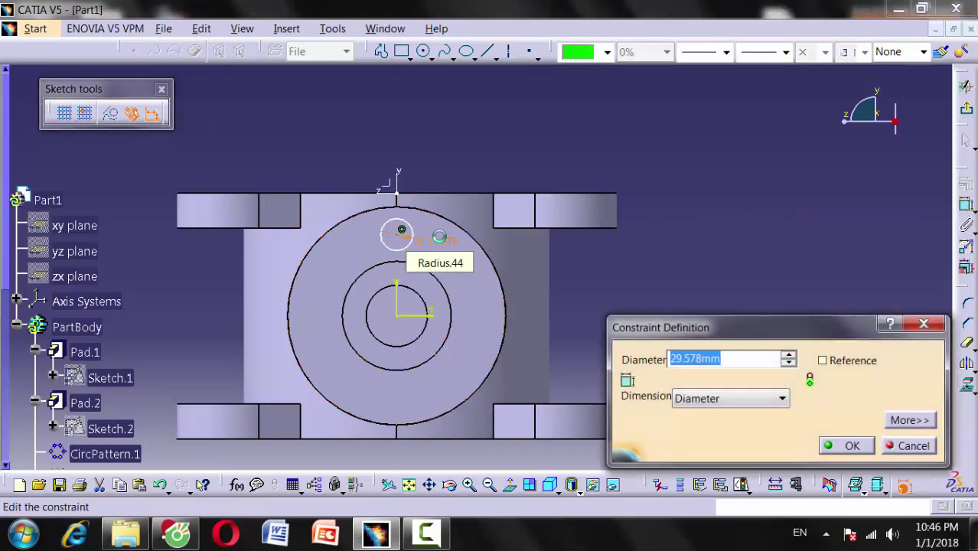
key("Return")
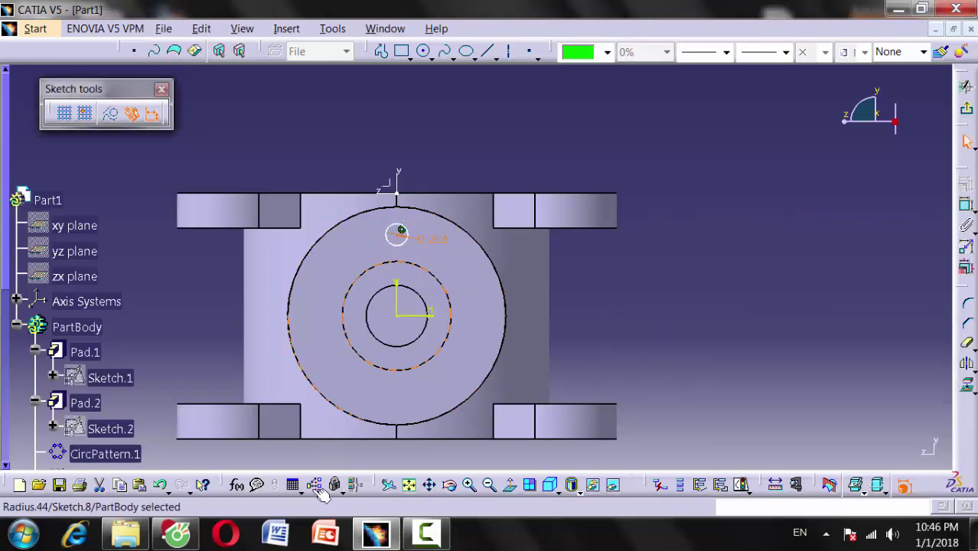
mouse_move(176, 533)
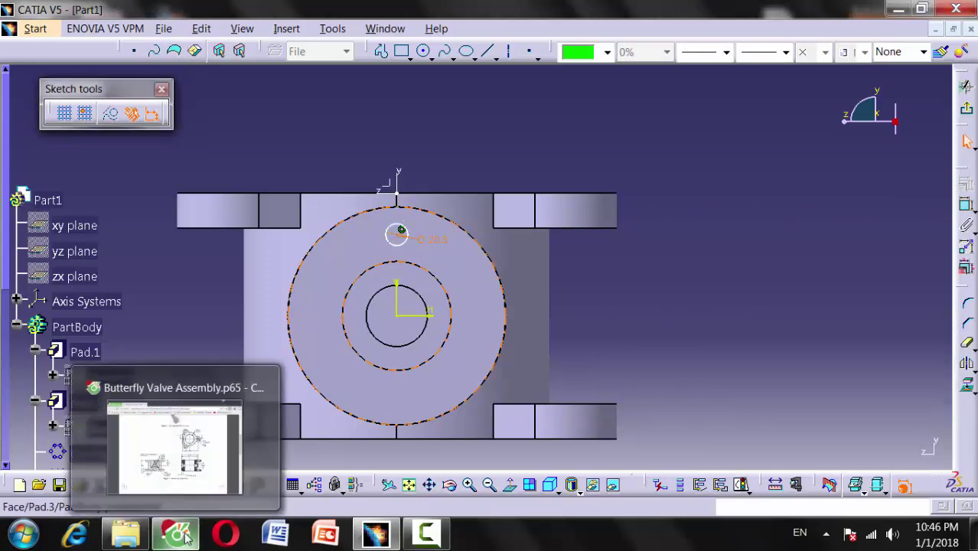
Step: Draw a 150 mm diameter bolt circle at the sketch origin and convert it to construction geometry
left_click(186, 539)
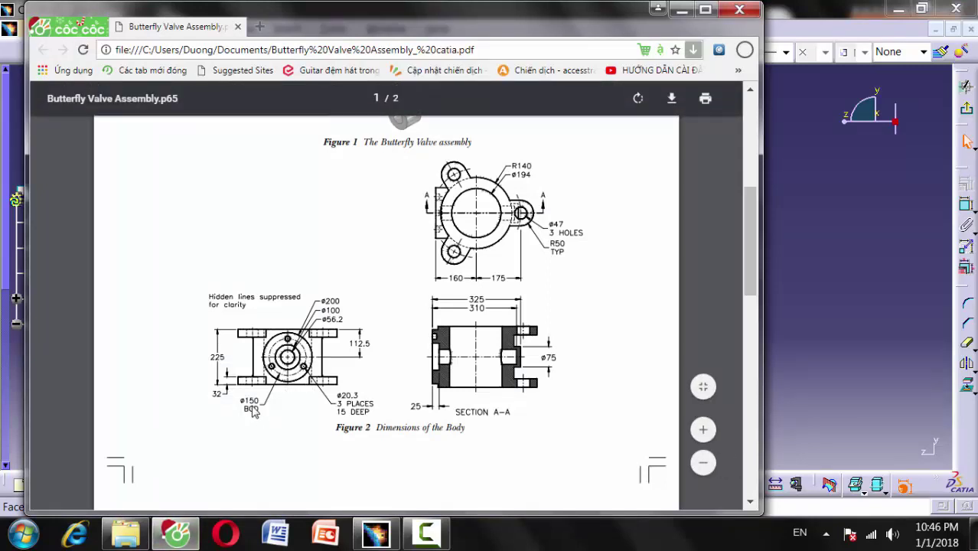
left_click(870, 282)
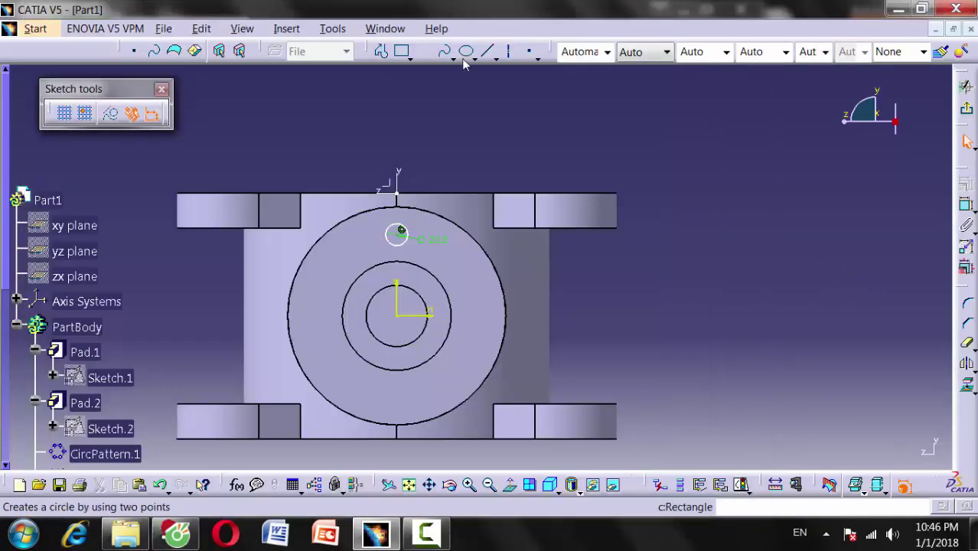
left_click(423, 51)
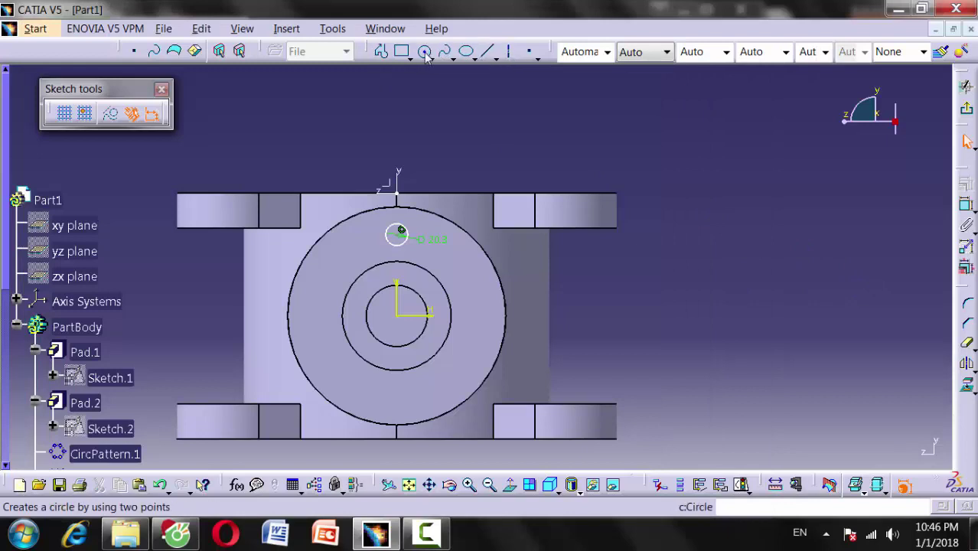
left_click(404, 320)
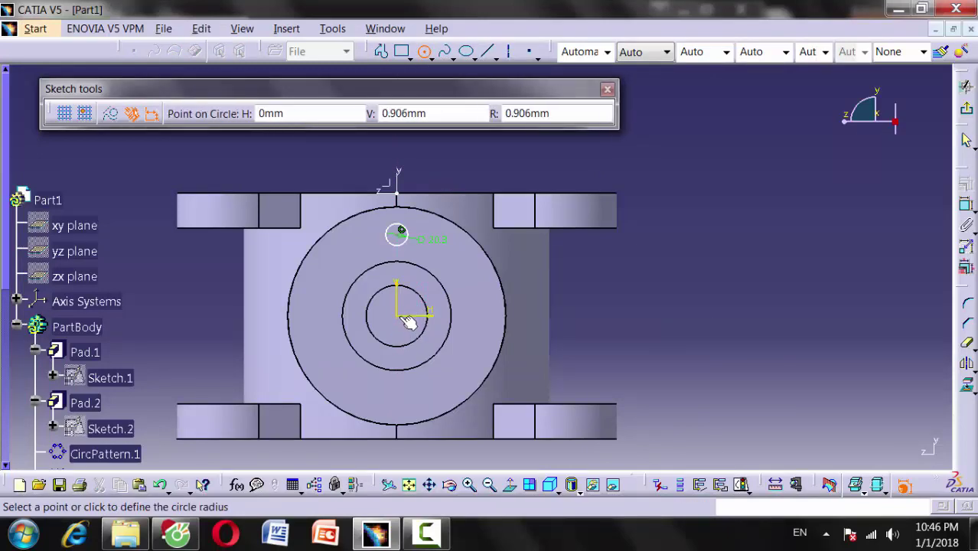
left_click(447, 380)
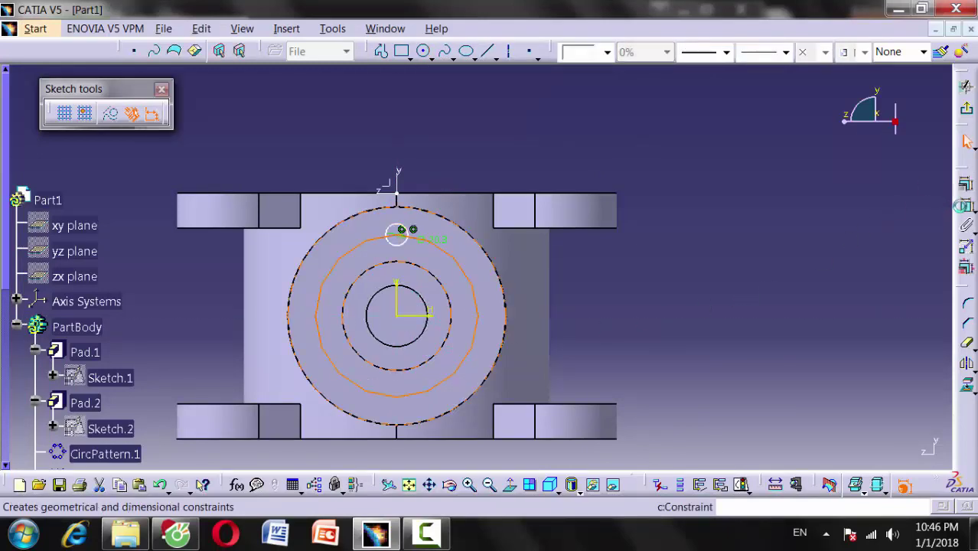
left_click(968, 208)
left_click(638, 314)
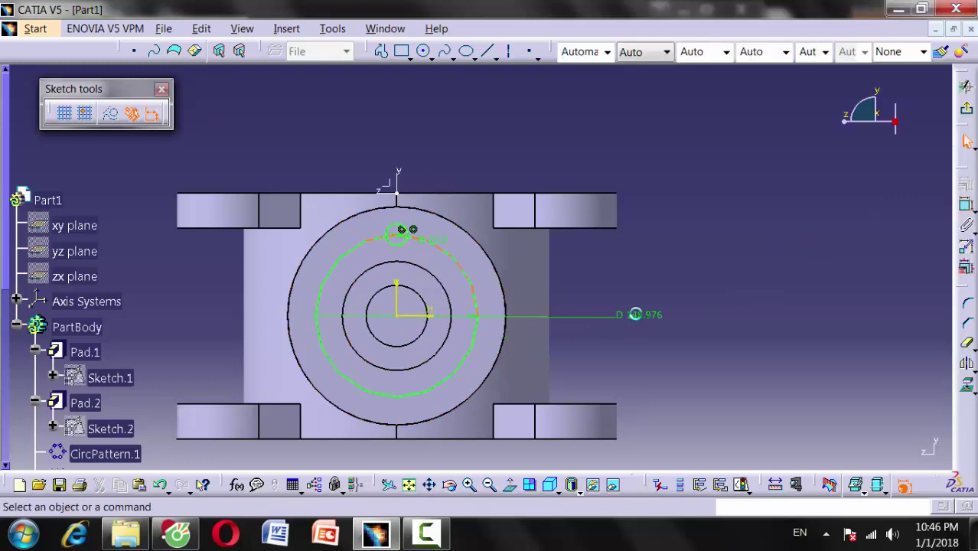
double_click(645, 315)
type("150")
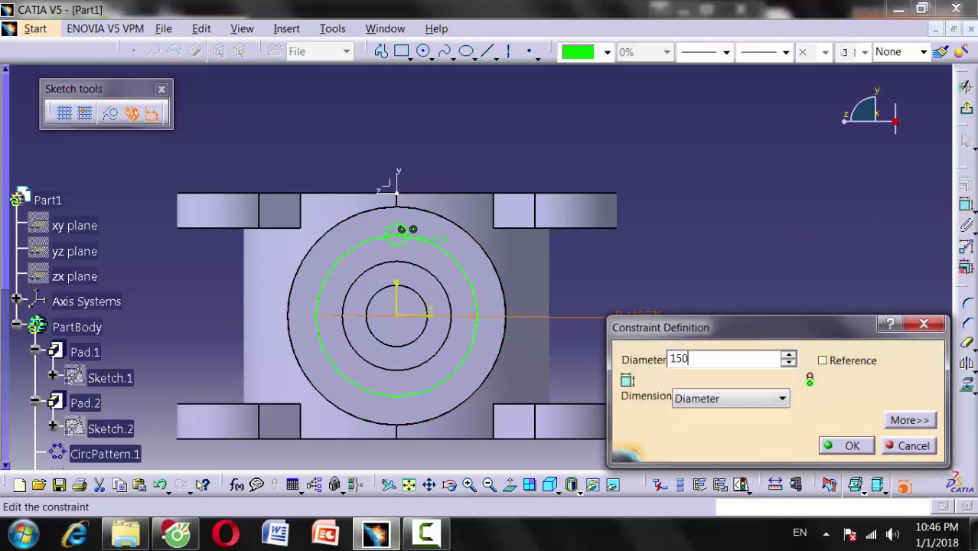
key("Return")
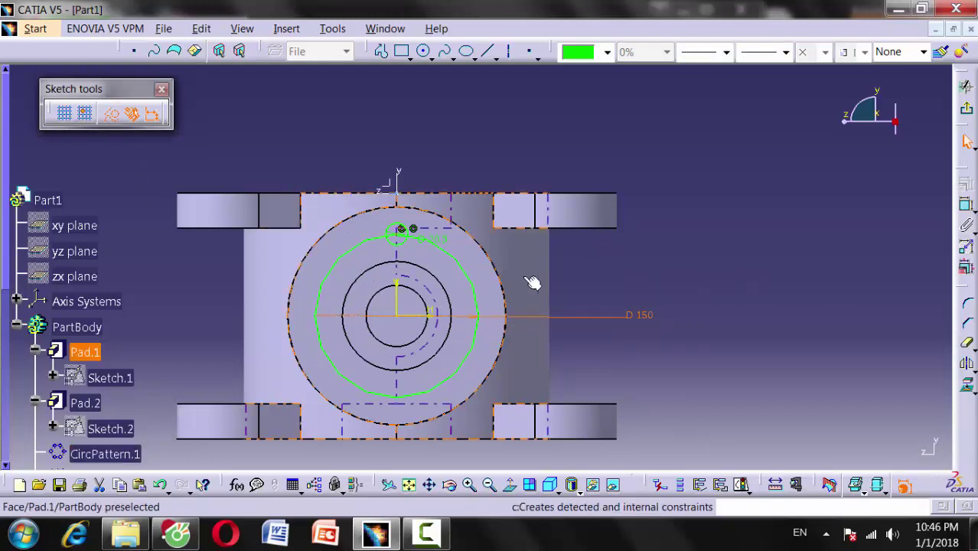
left_click(474, 289)
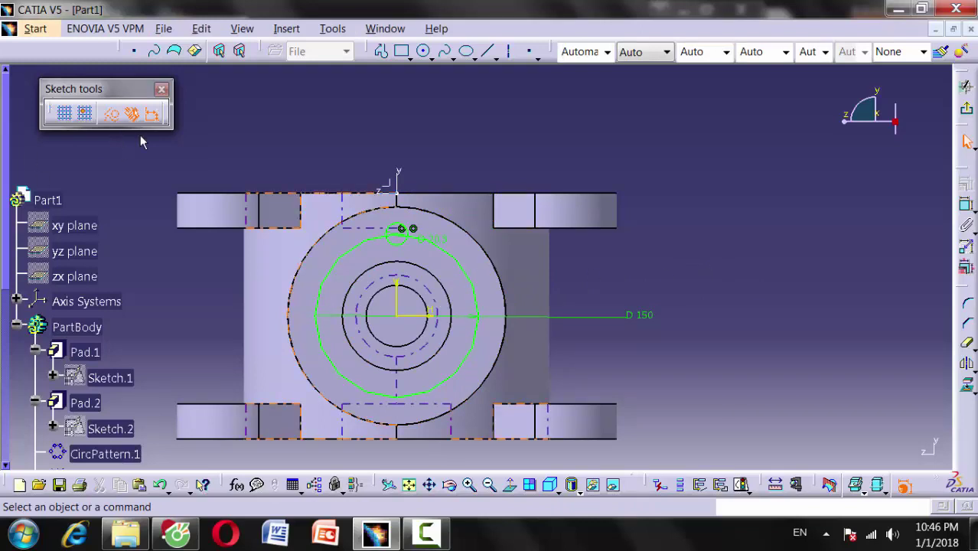
left_click(470, 272)
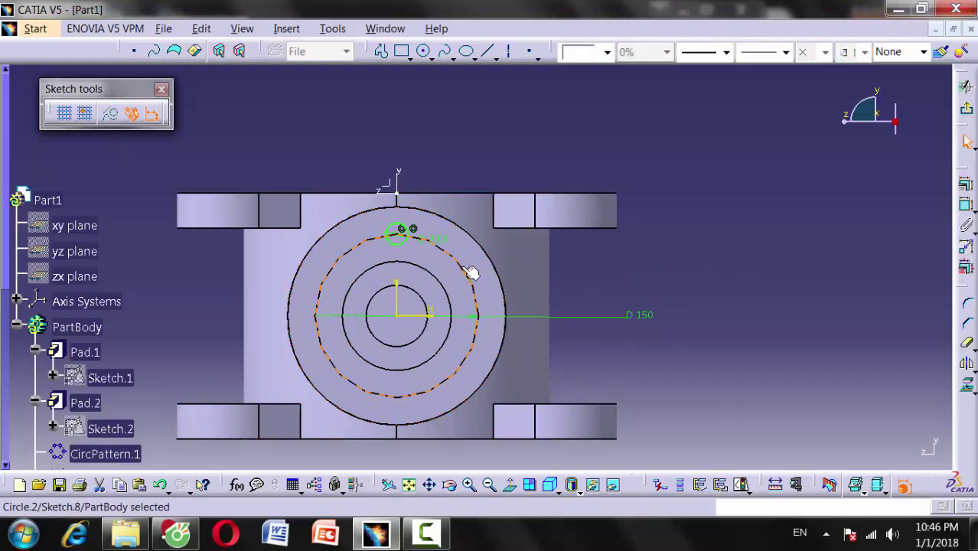
left_click(110, 113)
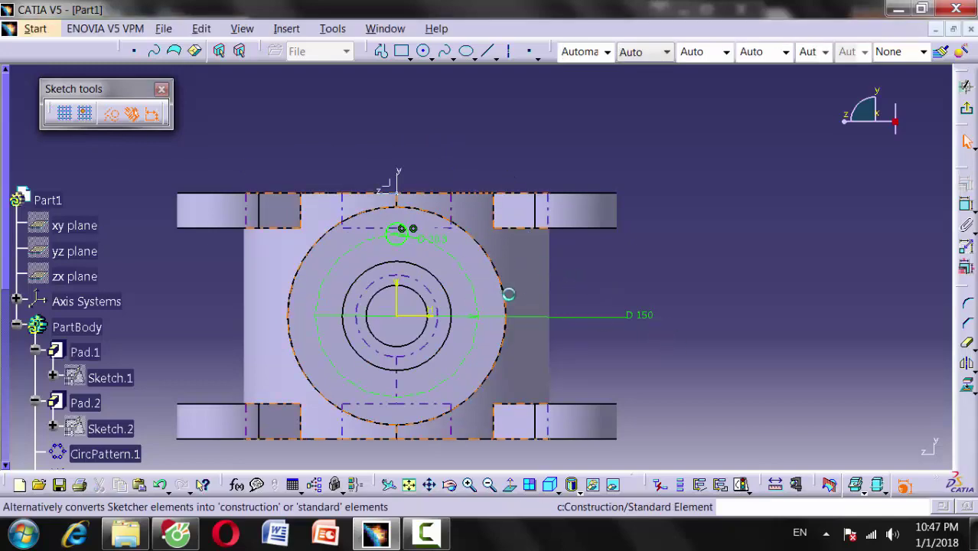
Step: Slide the small hole toward the bolt circle and make its centre coincident with it
middle_click_drag(507, 286, 520, 313)
middle_click_drag(453, 243, 553, 257)
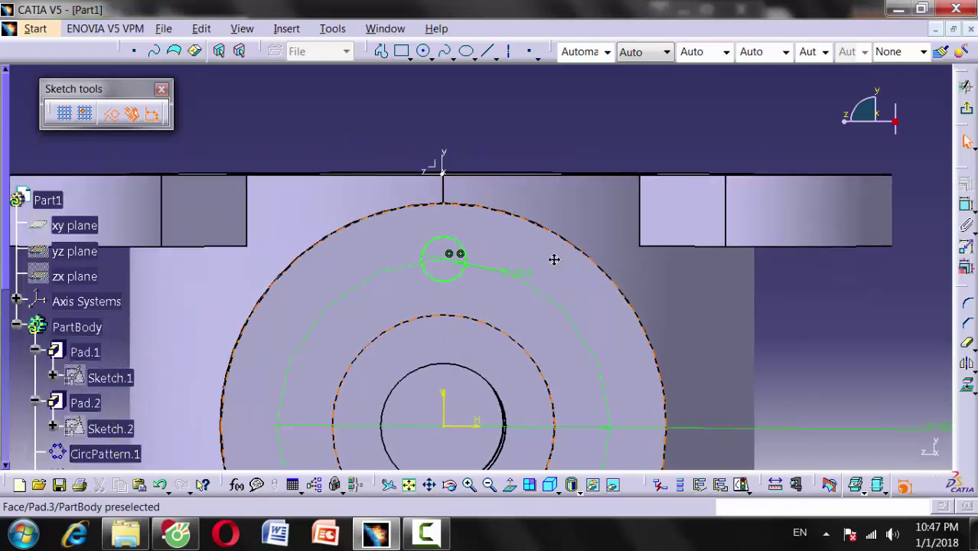
left_click(462, 257)
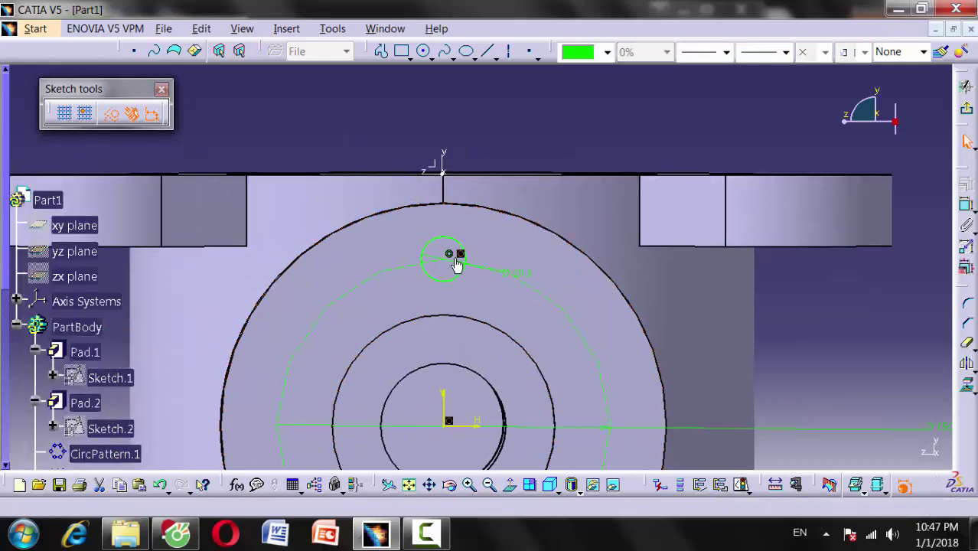
left_click_drag(475, 264, 521, 282)
left_click(521, 282)
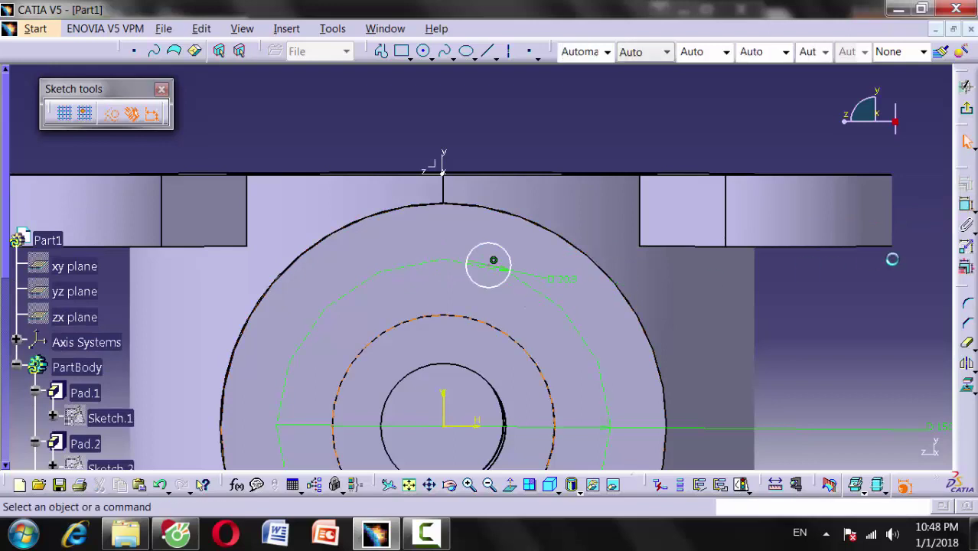
left_click(493, 265)
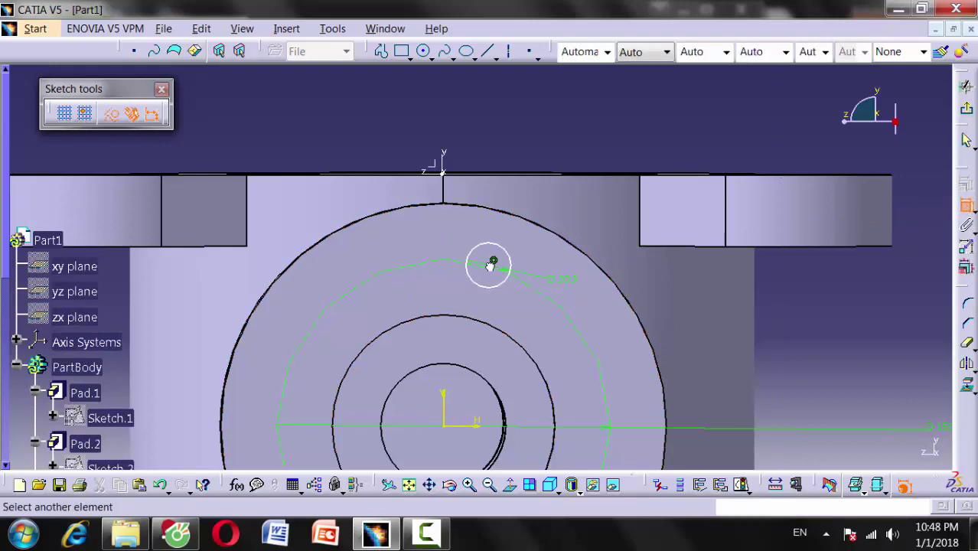
right_click(444, 409)
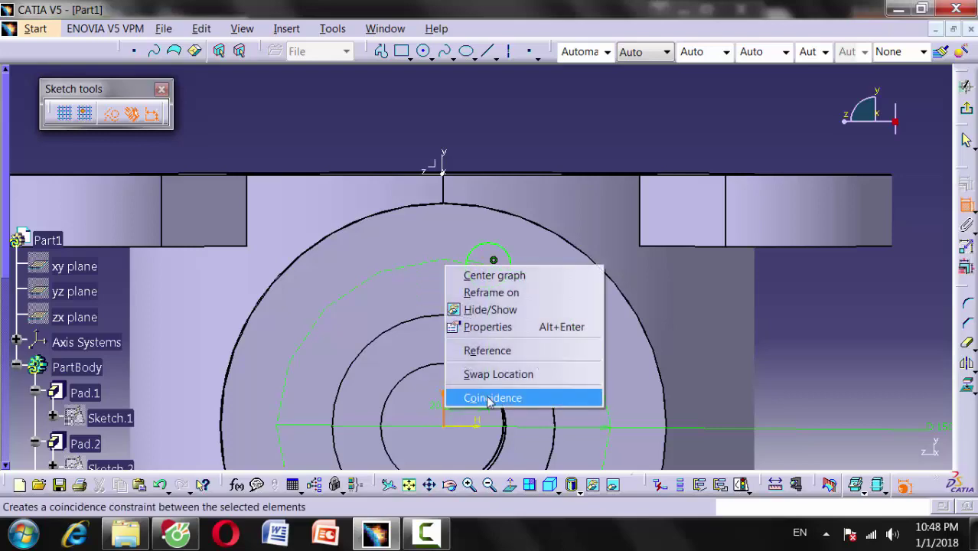
left_click(474, 397)
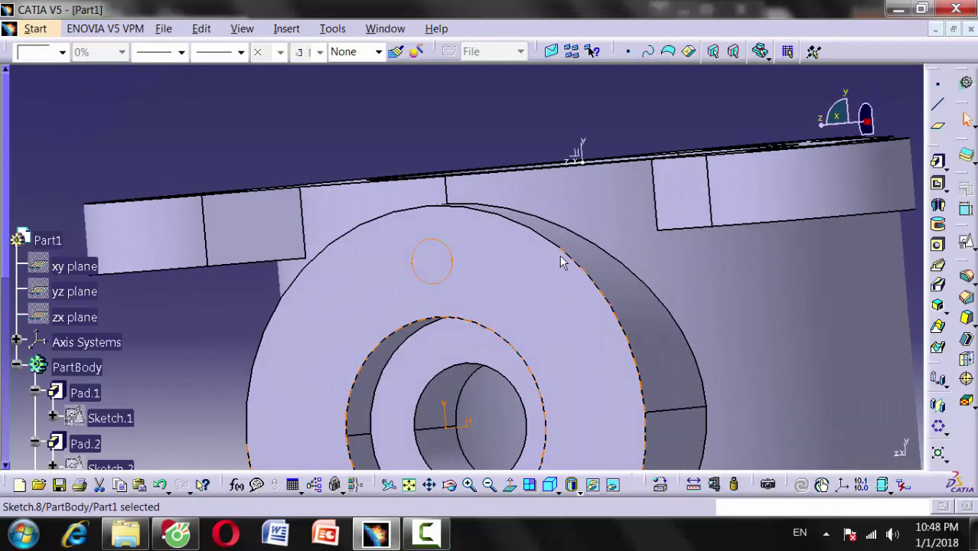
Step: Orbit the model and briefly check the valve drawing PDF for reference
middle_click_drag(563, 262, 761, 265)
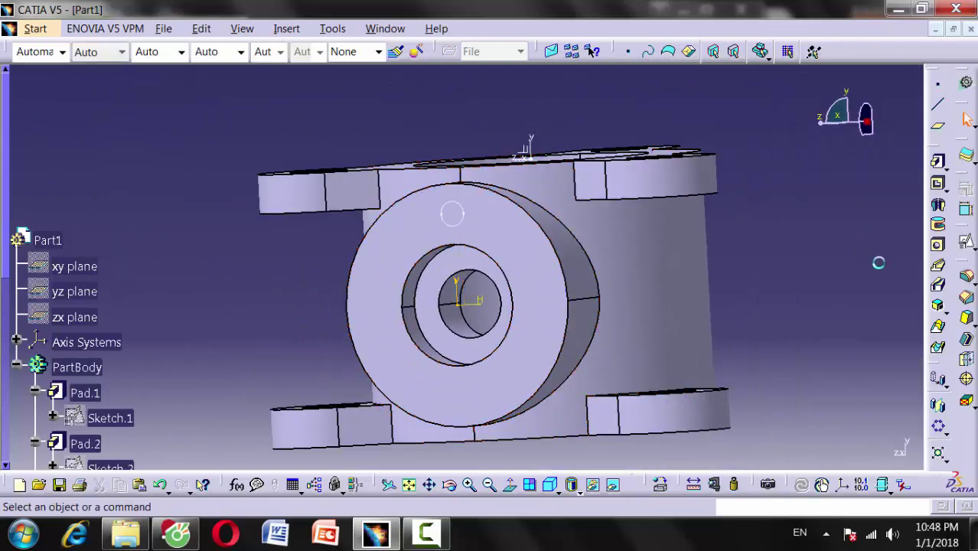
left_click(176, 535)
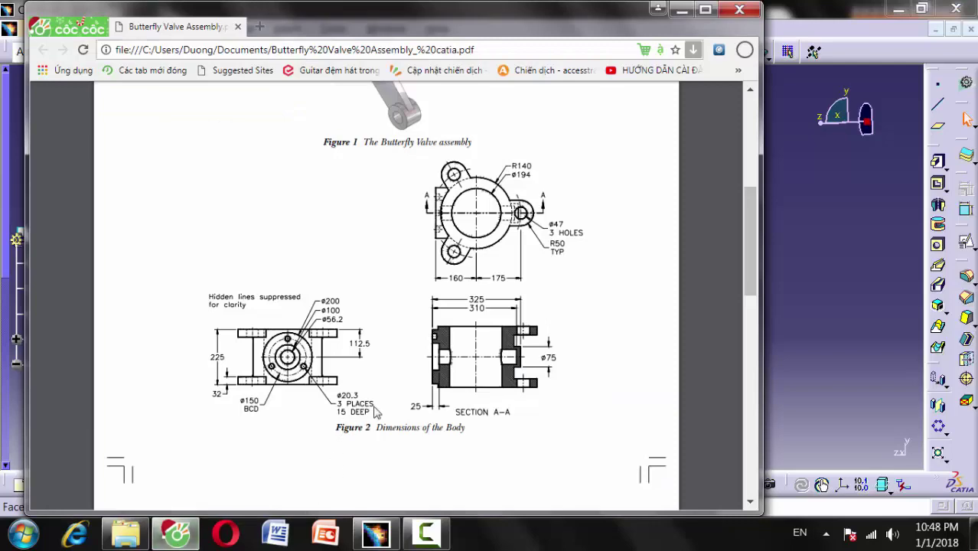
left_click(190, 542)
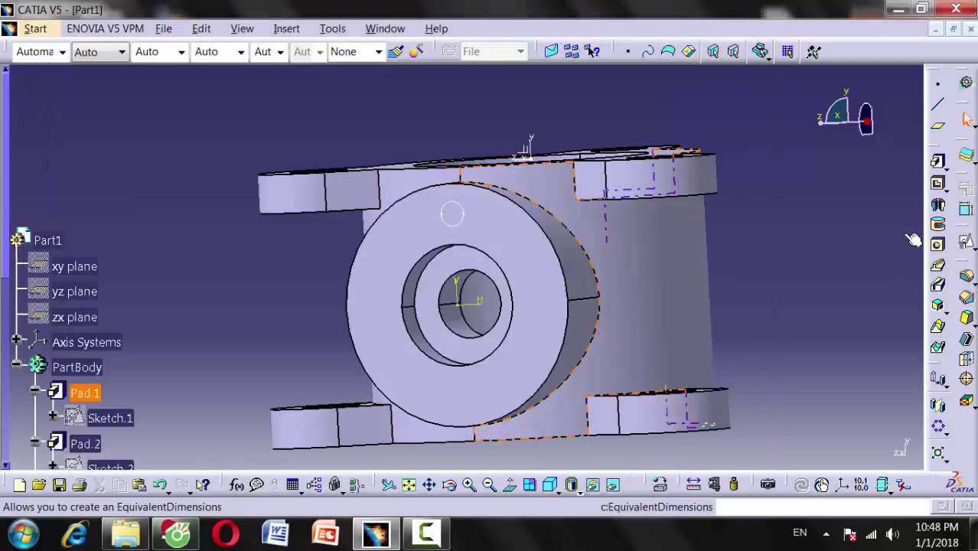
Step: Pocket Sketch.8's small circle 15mm deep as a Dimension-type cut into the boss face
left_click(938, 185)
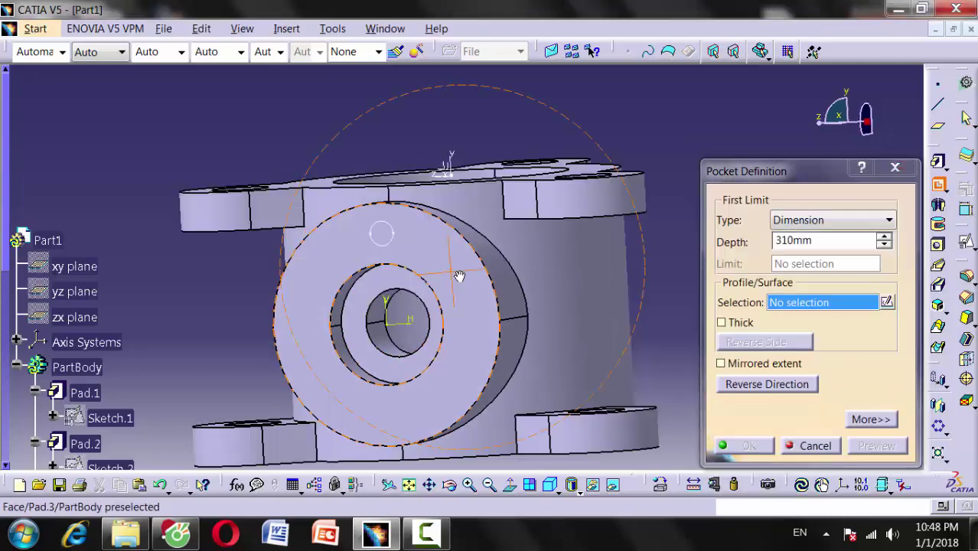
left_click(819, 219)
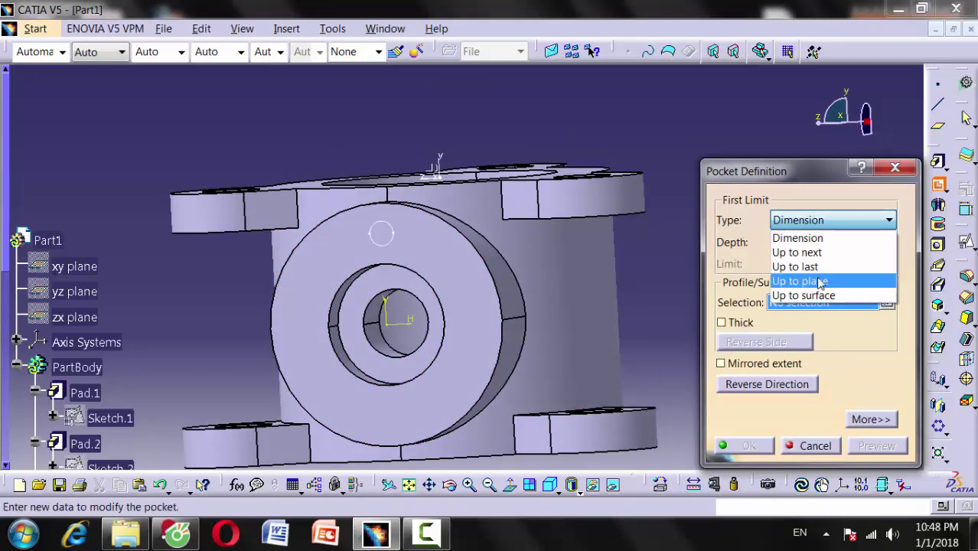
left_click(796, 238)
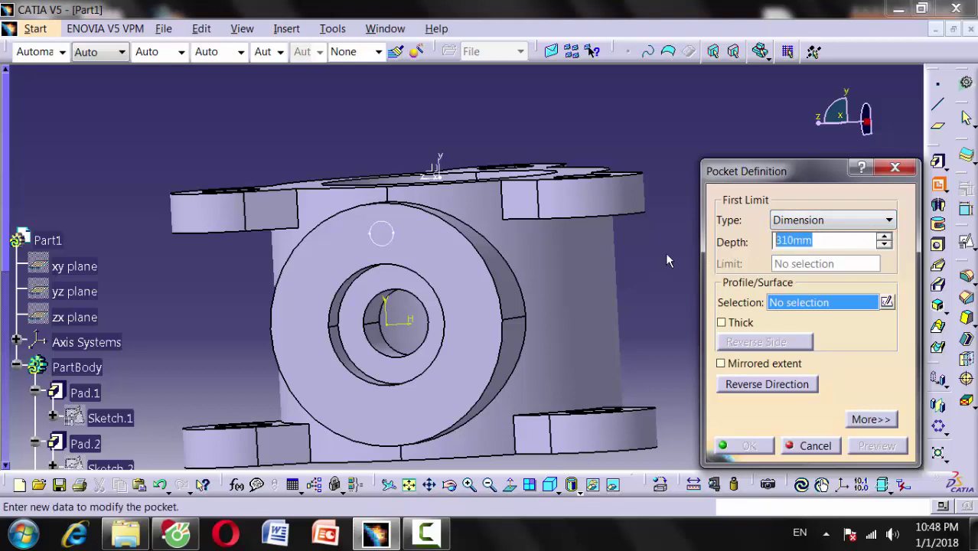
type("15")
key("Return")
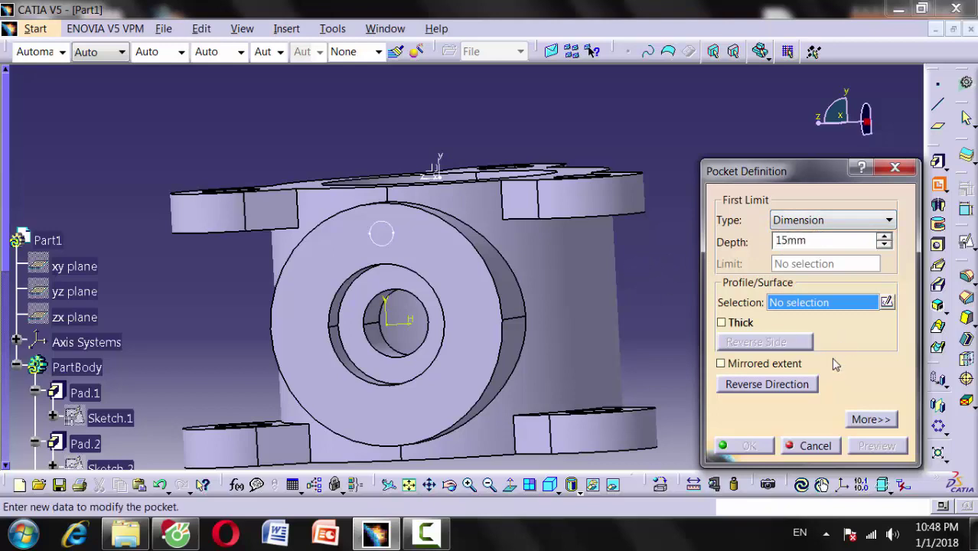
left_click(392, 249)
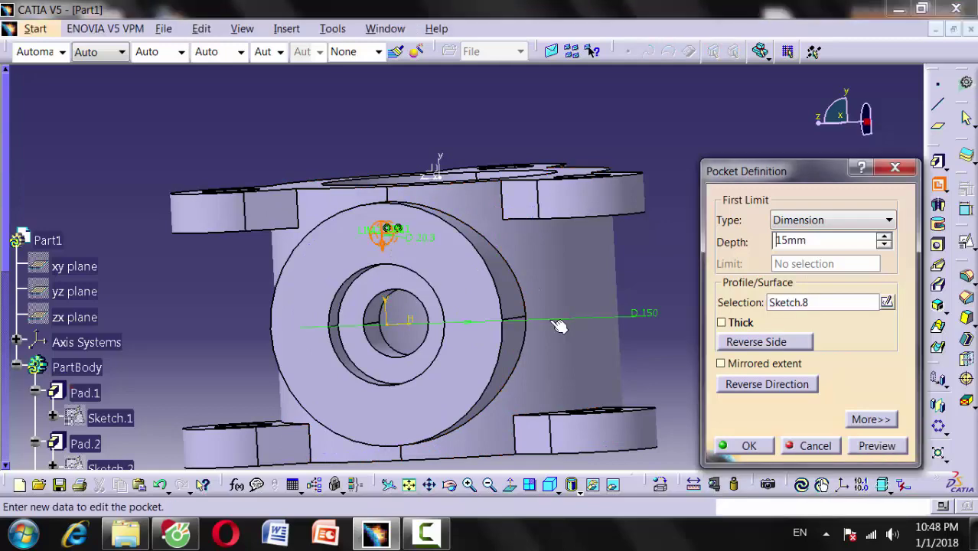
left_click(754, 447)
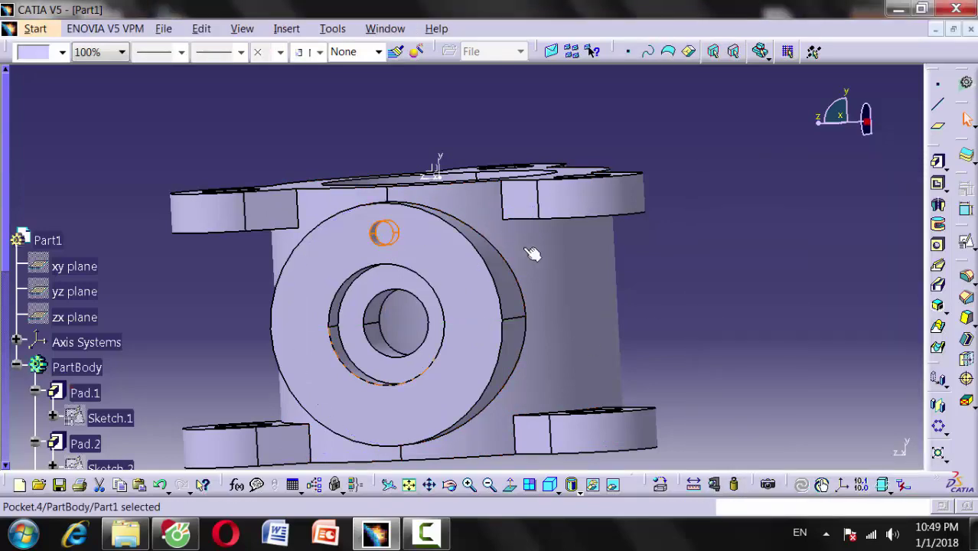
Step: Circular-pattern the hole pocket as 3 instances at 120° referenced to the boss face
left_click(940, 427)
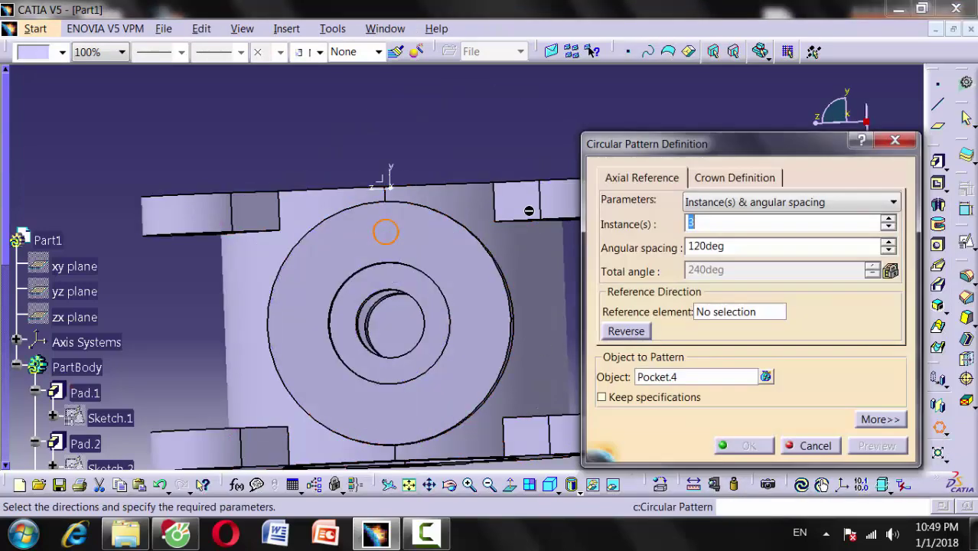
left_click(697, 311)
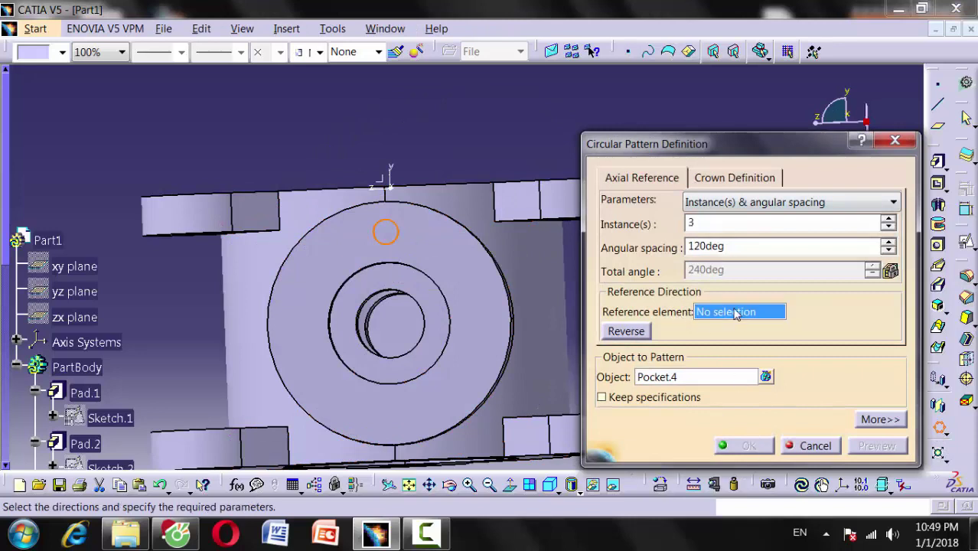
left_click(499, 331)
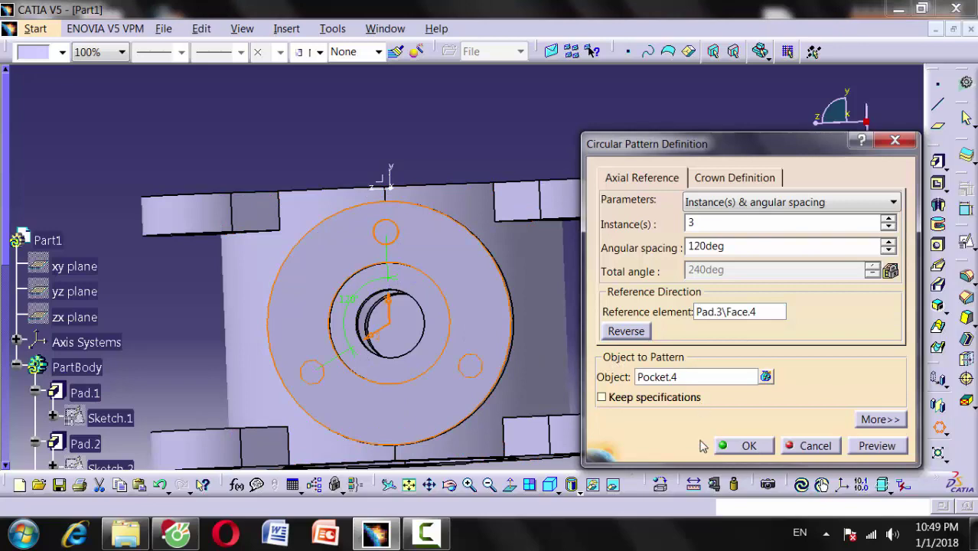
left_click(748, 446)
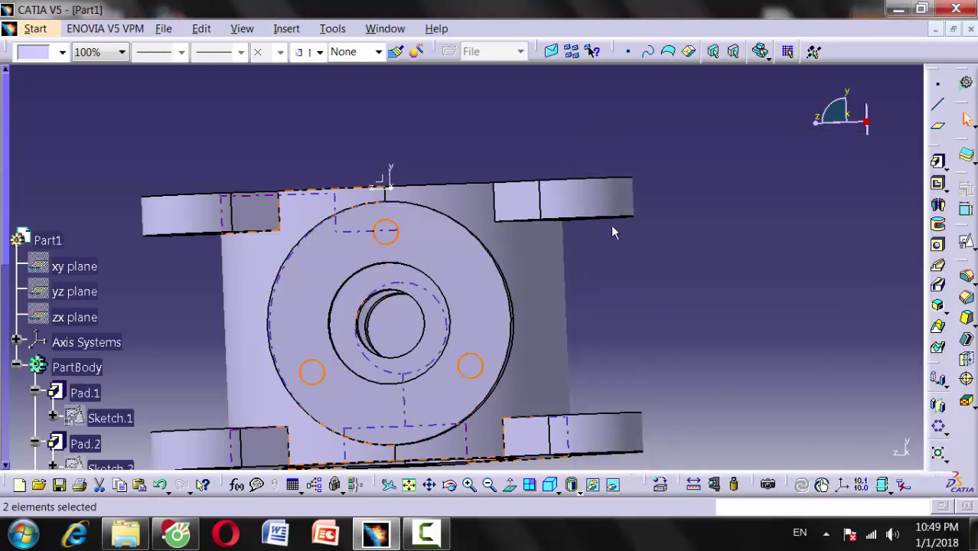
Step: Orbit the part, compare it with the valve drawing PDF, and view the top flange
left_click(652, 258)
mouse_move(653, 258)
middle_mouse_down()
mouse_move(584, 256)
mouse_move(560, 296)
mouse_move(494, 354)
mouse_move(671, 337)
middle_mouse_up()
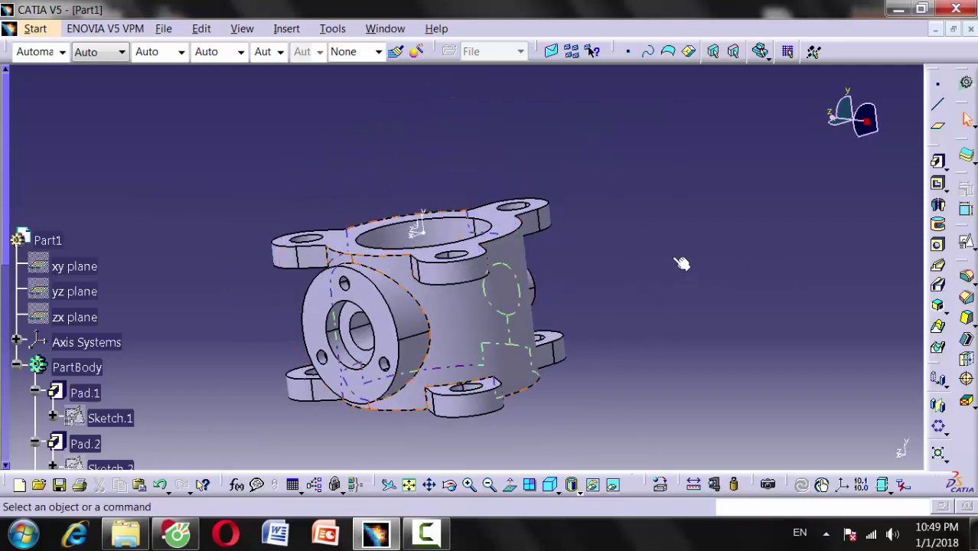
middle_click_drag(703, 275, 368, 426)
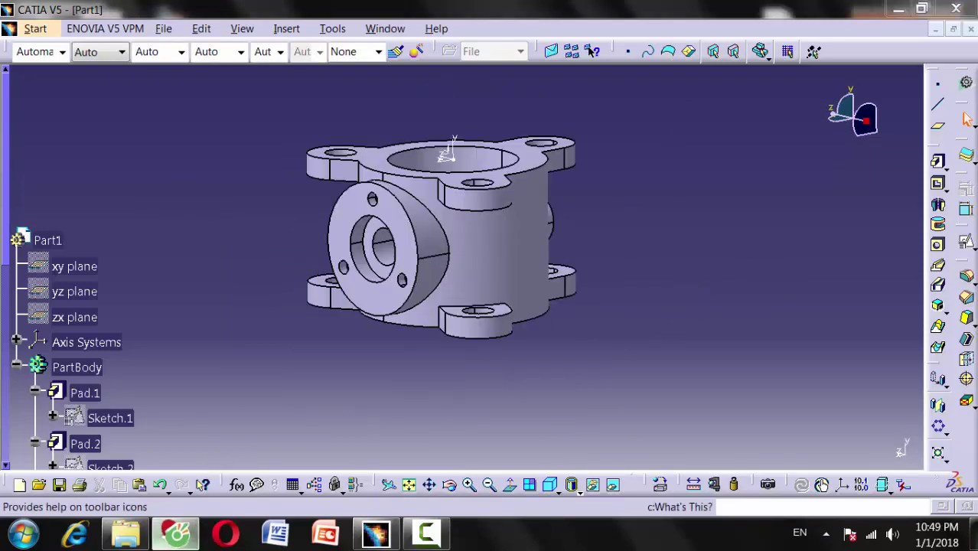
left_click(177, 533)
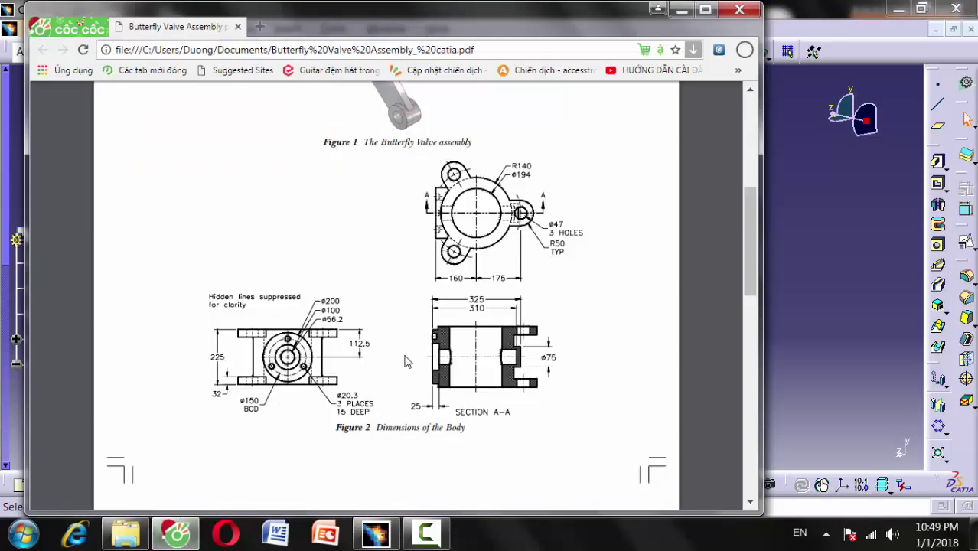
scroll(502, 373, "up", 1)
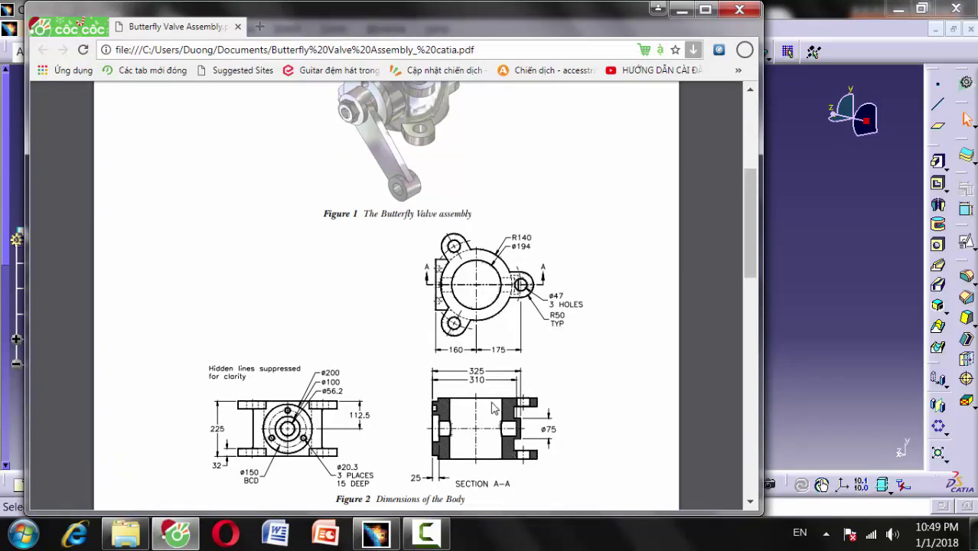
left_click(193, 541)
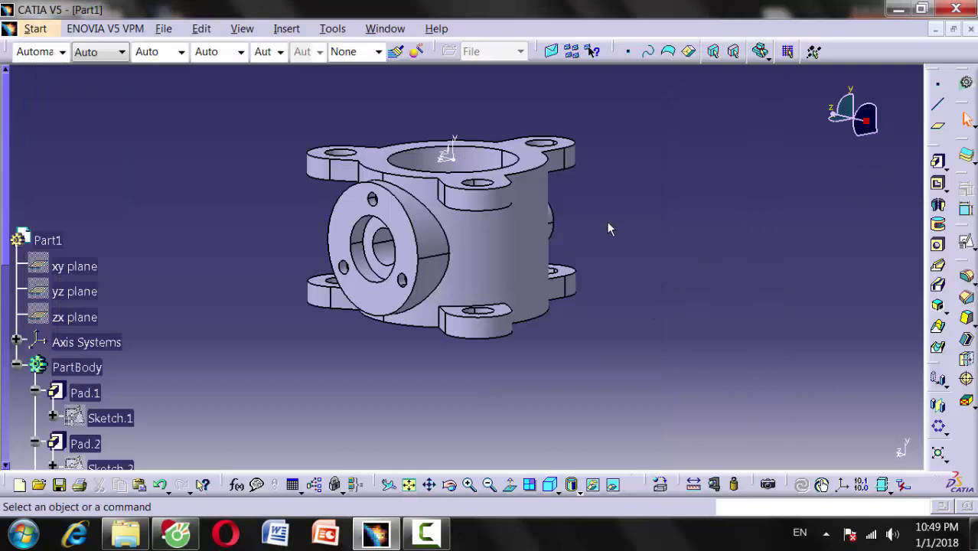
middle_click_drag(608, 228, 723, 243)
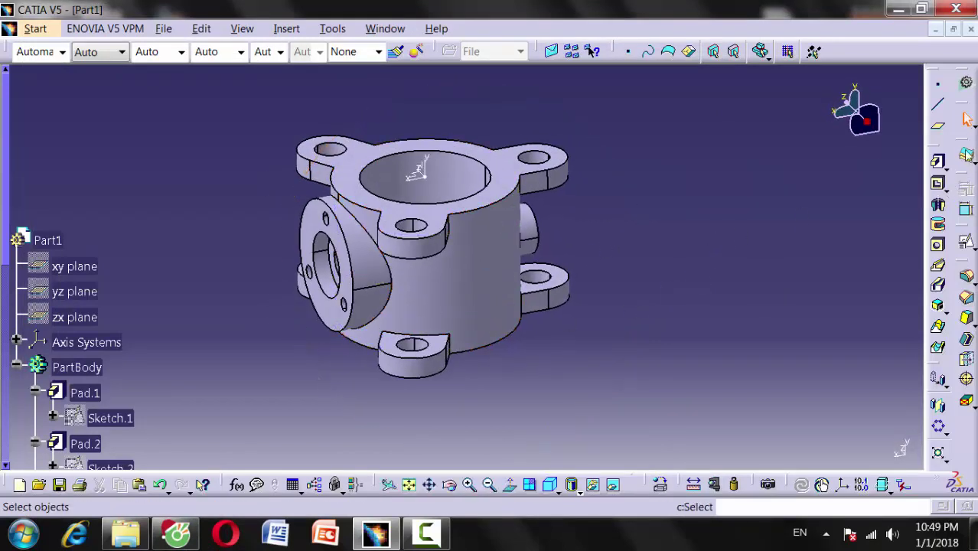
Step: Start a trial positioned sketch, tilt the sectioned view, then exit back to the part
left_click(937, 161)
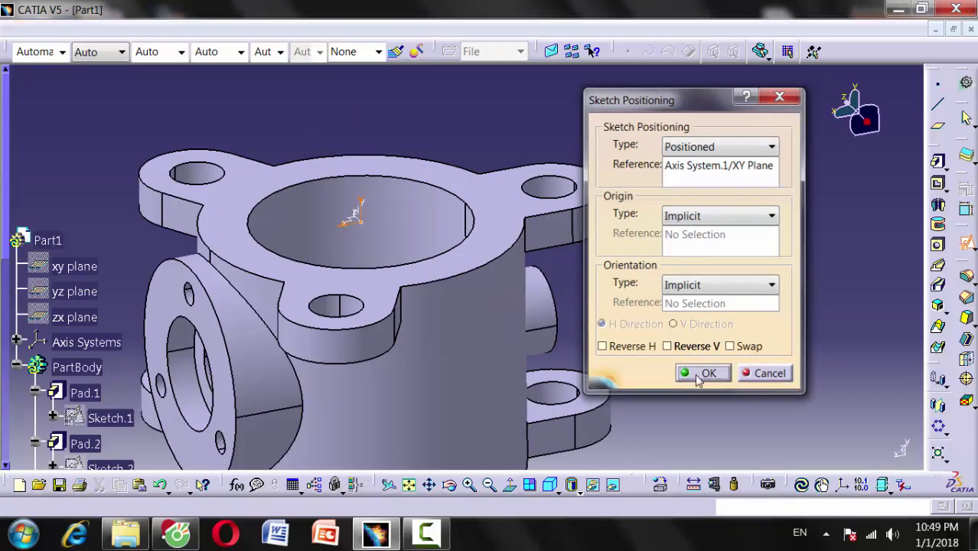
left_click(700, 375)
middle_click_drag(533, 300, 624, 259)
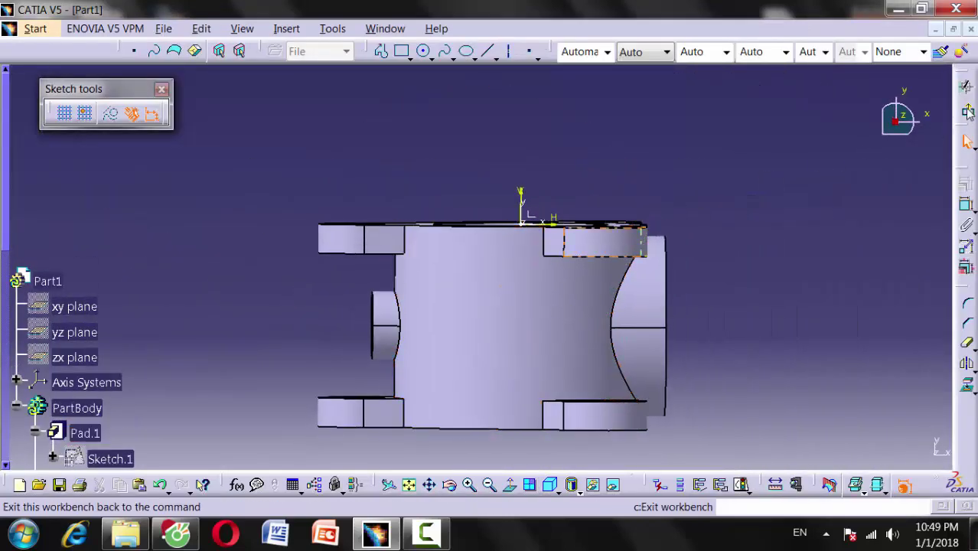
left_click(966, 108)
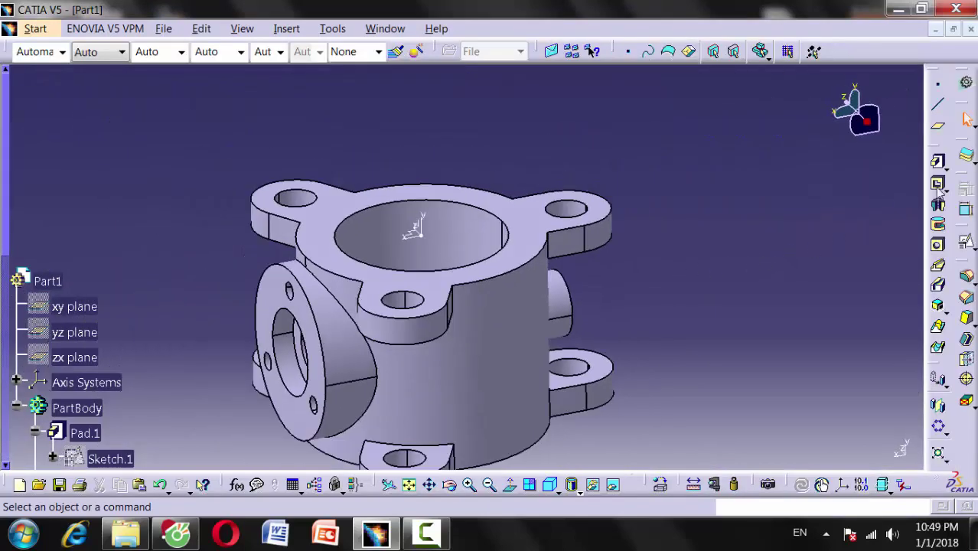
Step: Open a positioned sketch on XY Plane with Reverse H, section the part, and show the PDF
left_click(937, 184)
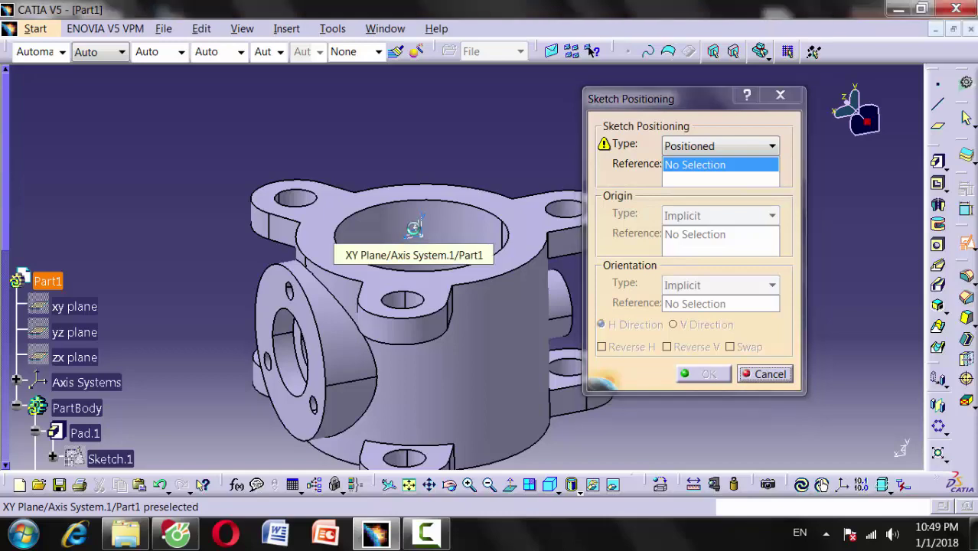
left_click(414, 228)
left_click(613, 349)
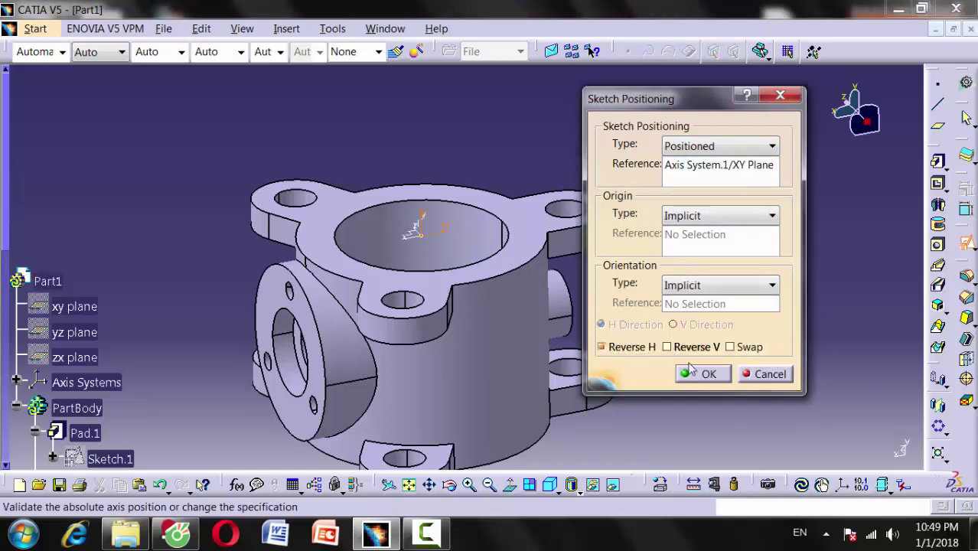
left_click(708, 374)
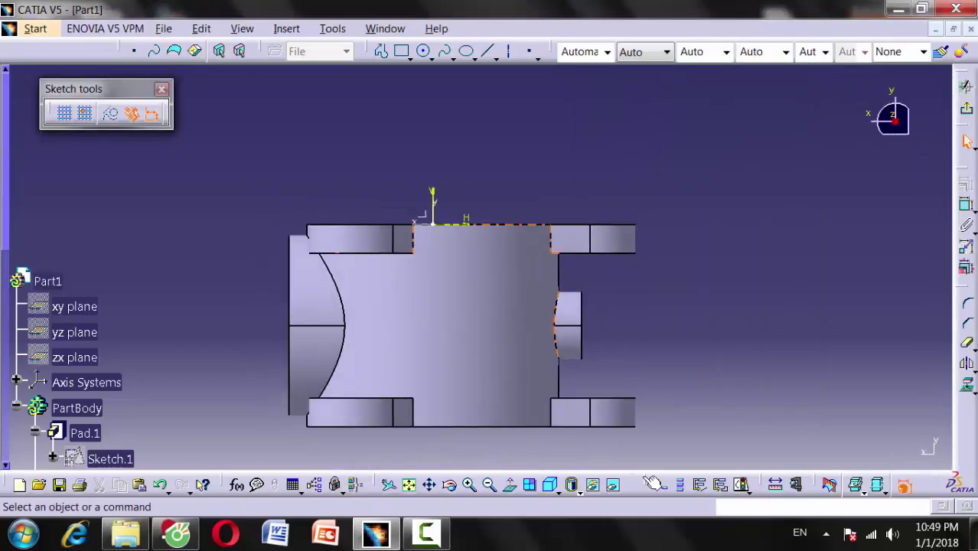
left_click(831, 485)
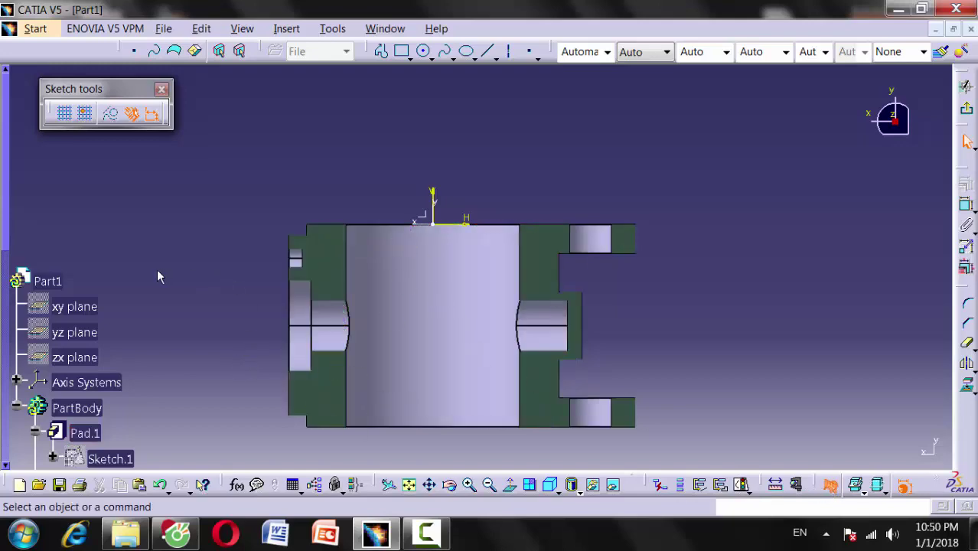
left_click(176, 537)
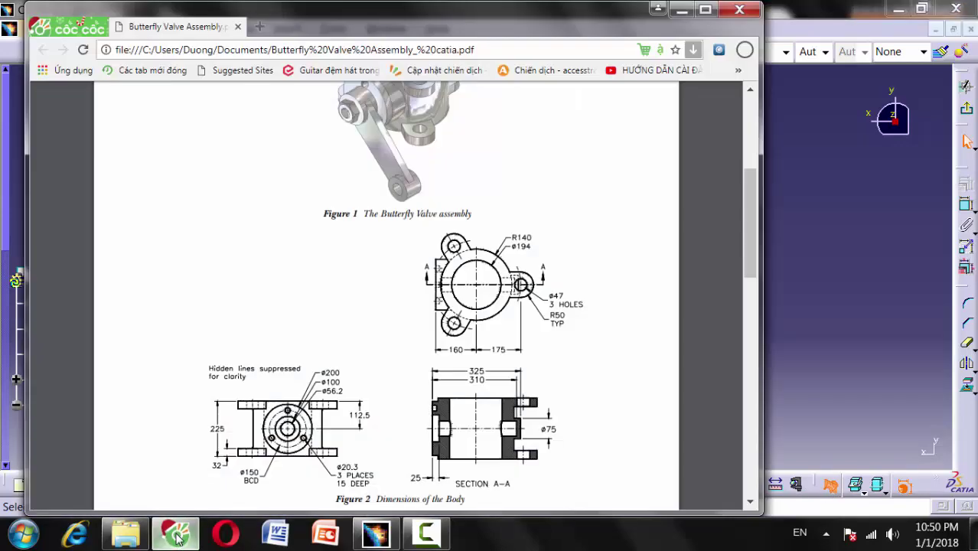